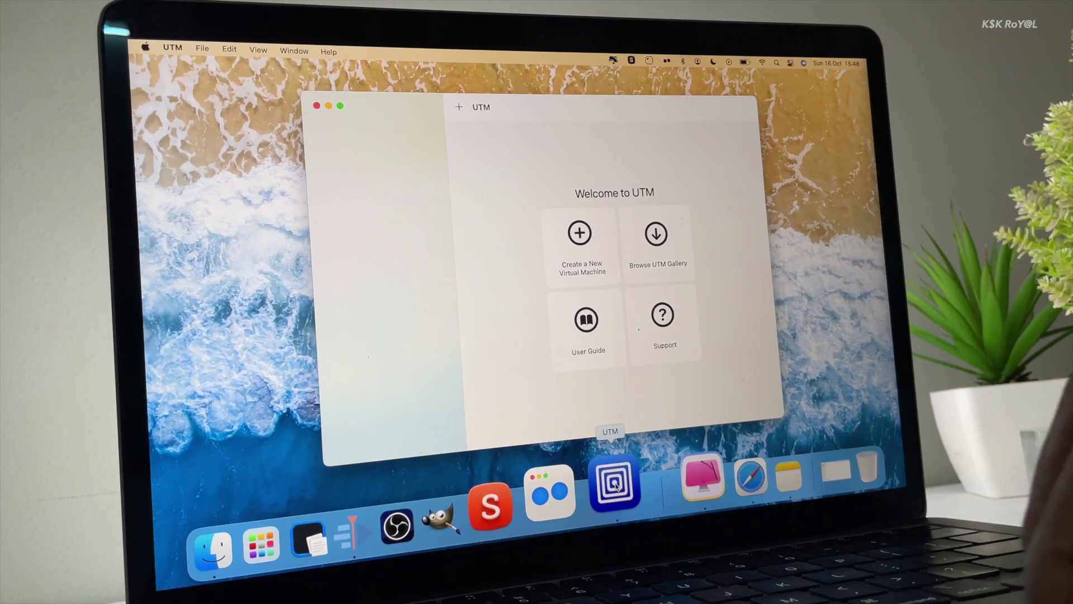
Gather three Downloads images and the Movies screen-recording mp4 on the Dropover shelf
left_click(616, 485)
left_click(617, 485)
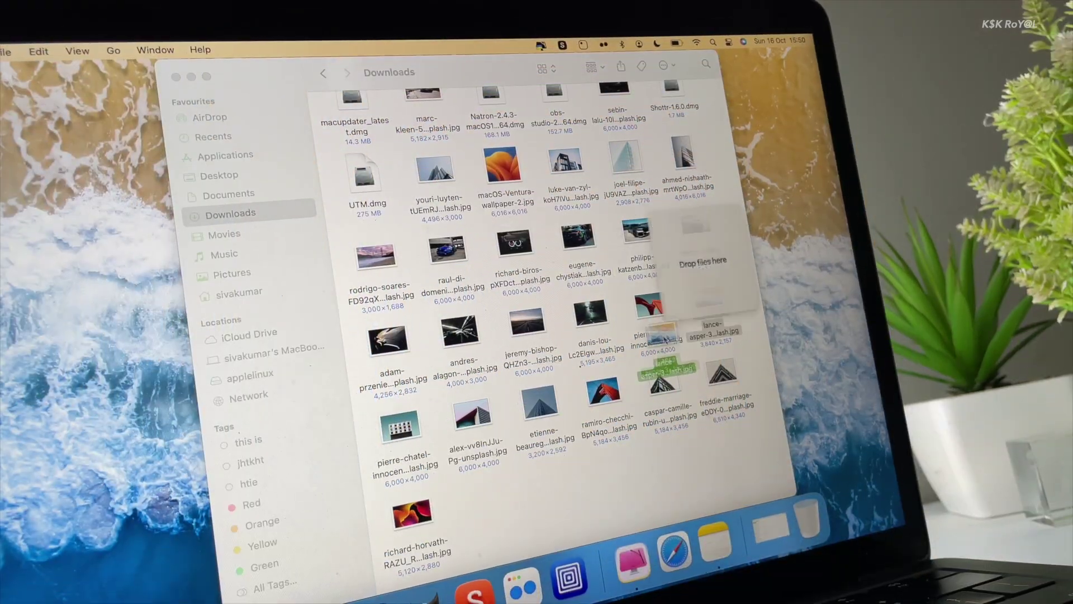
left_click_drag(662, 368, 702, 256)
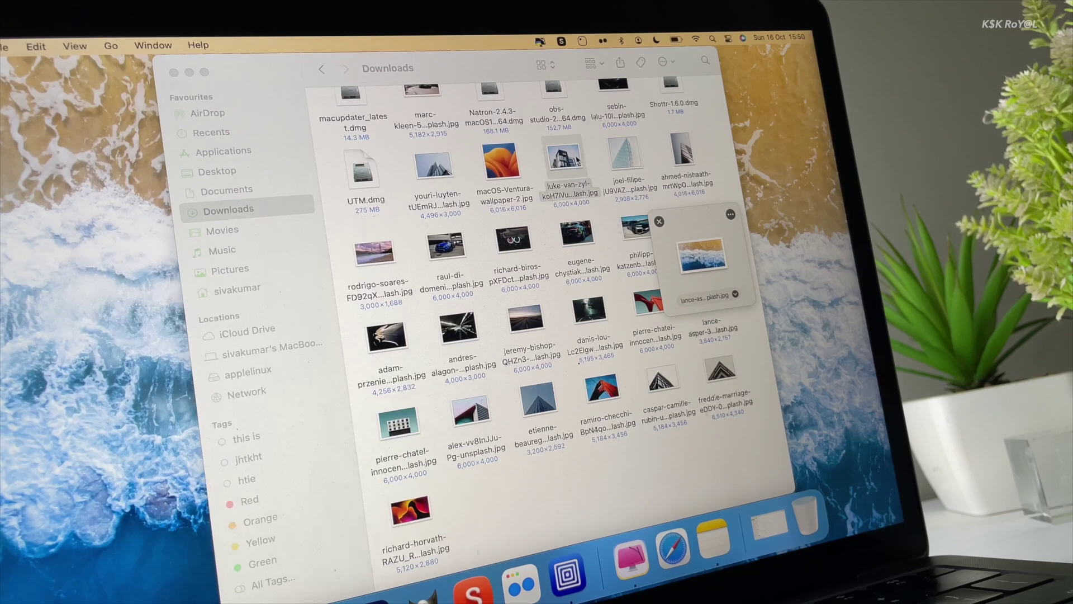
left_click_drag(566, 161, 703, 256)
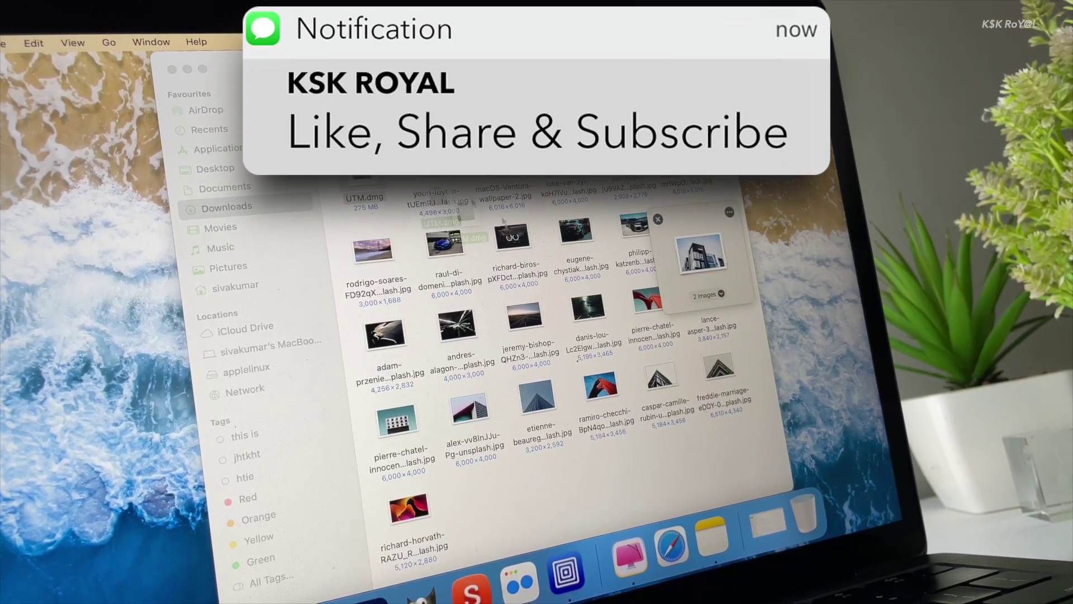
left_click_drag(444, 218, 702, 256)
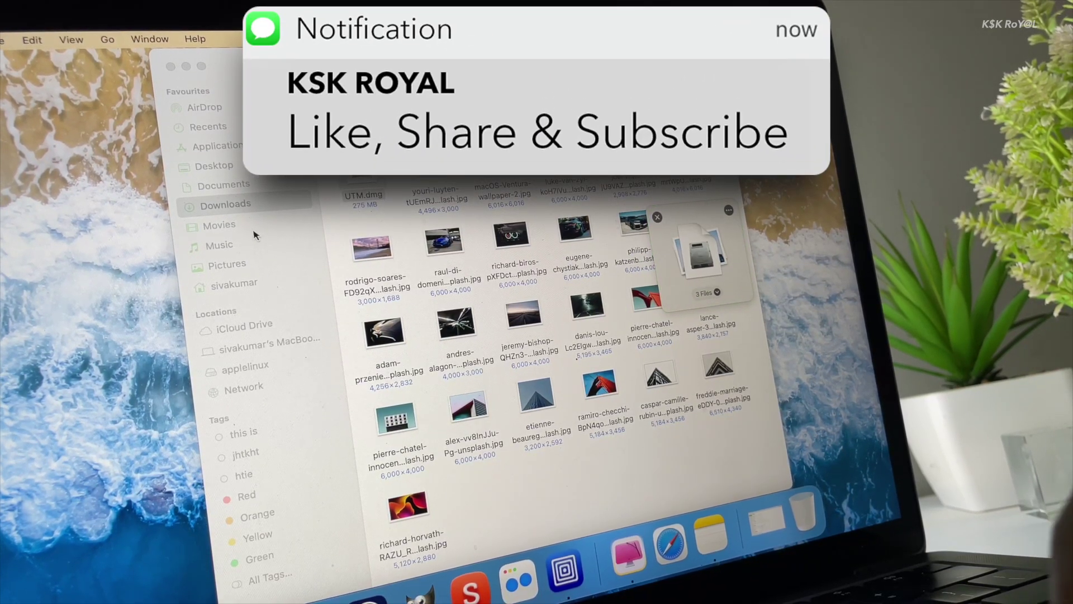
left_click(219, 225)
left_click_drag(569, 176, 704, 252)
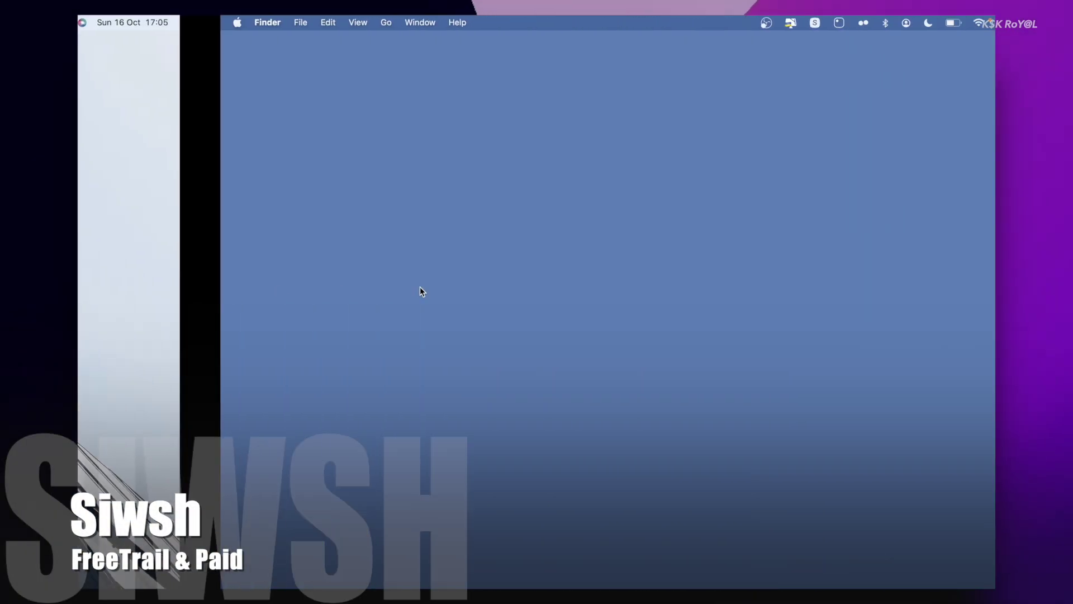
Switch between desktop spaces and bring up the Mission Control overview
key("ctrl+Right")
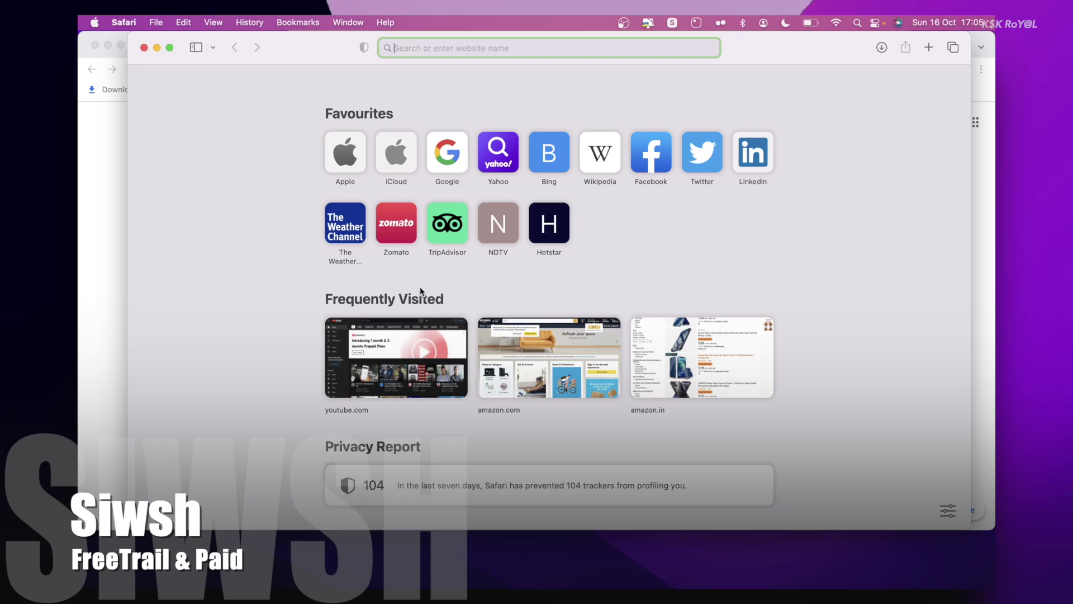
key("ctrl+Right")
key("ctrl+Right")
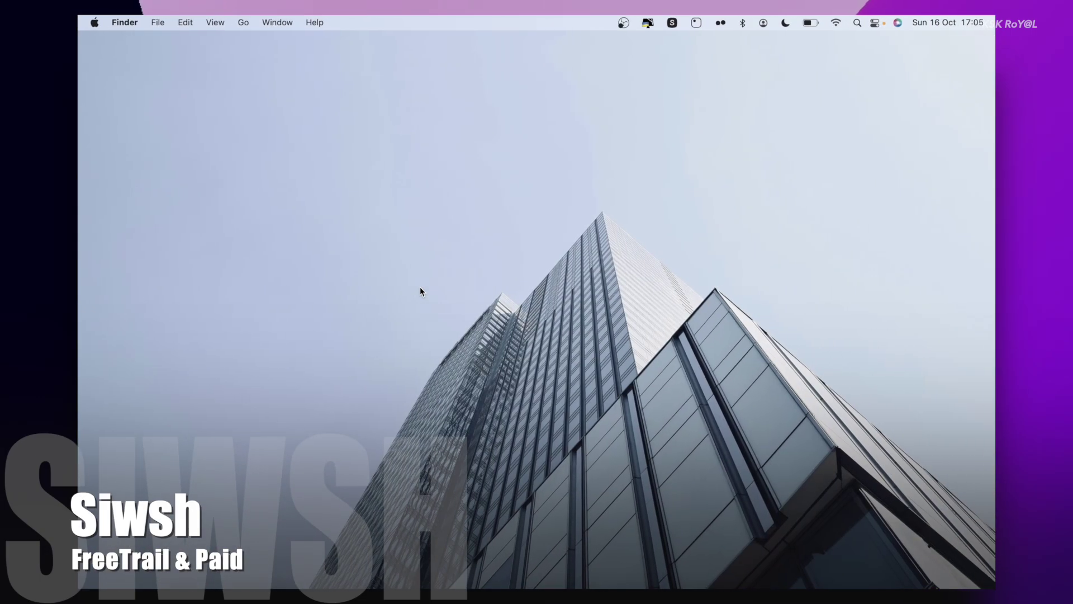
key("ctrl+Up")
left_click(553, 50)
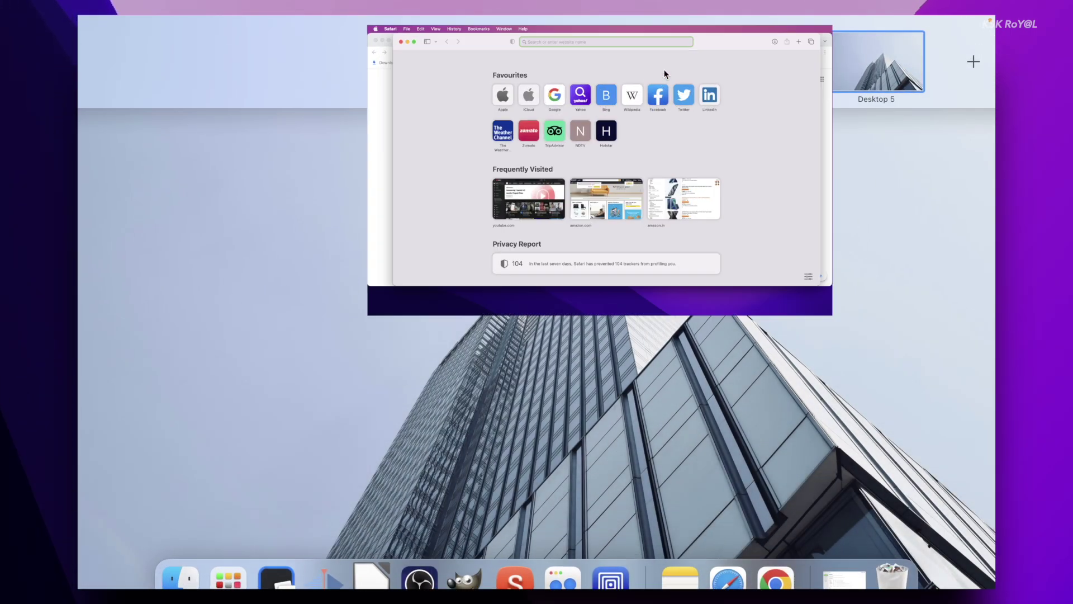
key("ctrl+Up")
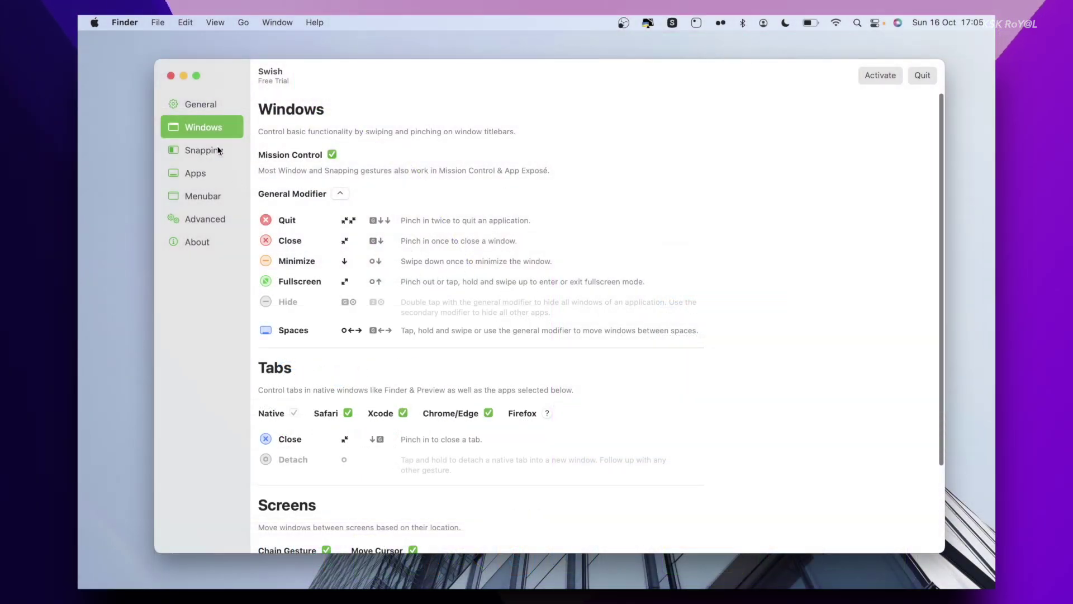
Browse Swish's General, Windows and Snapping settings pages
left_click(204, 109)
left_click(206, 124)
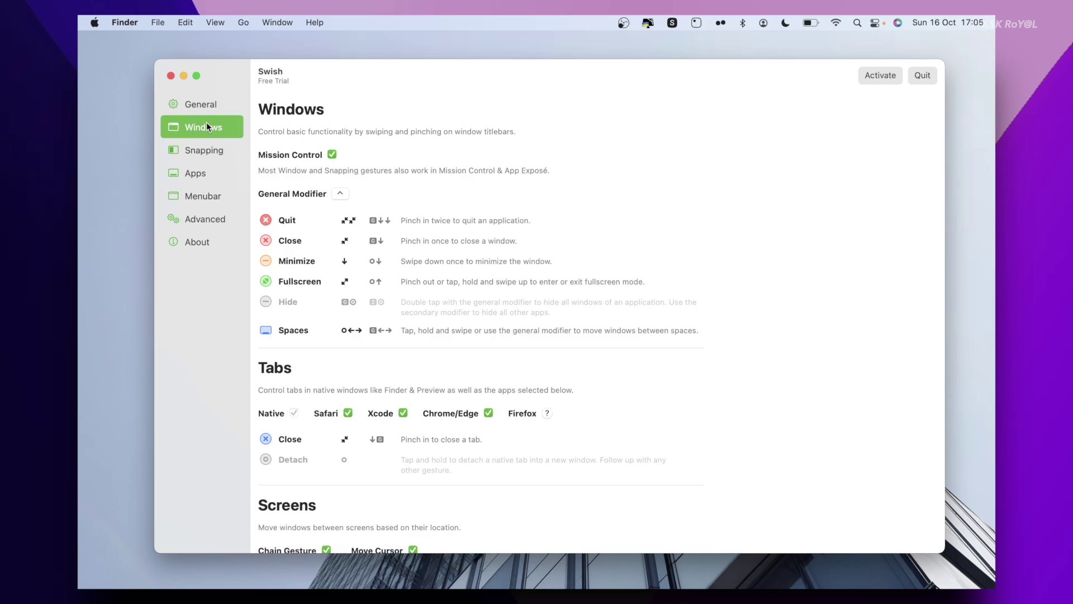
left_click(214, 149)
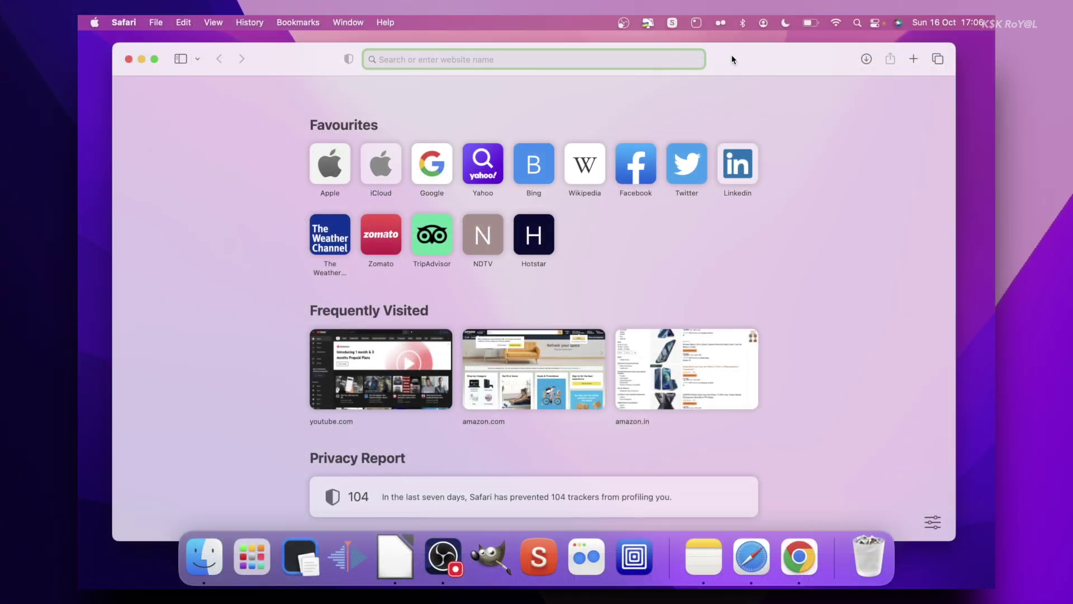
Minimize and restore Safari, maximize it, then snap it to the right half
key("super+m")
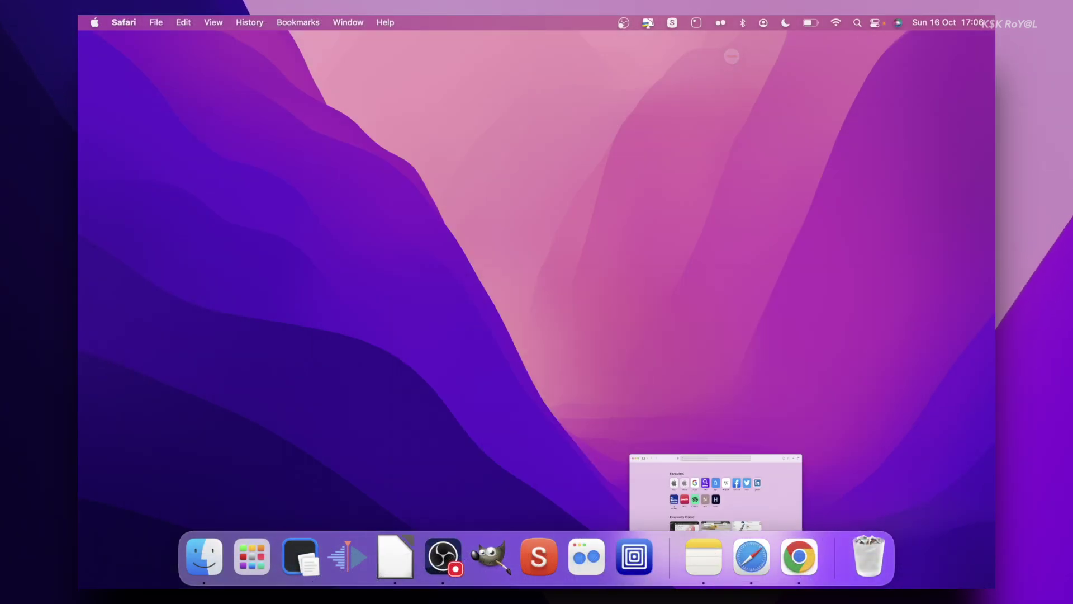
left_click(752, 541)
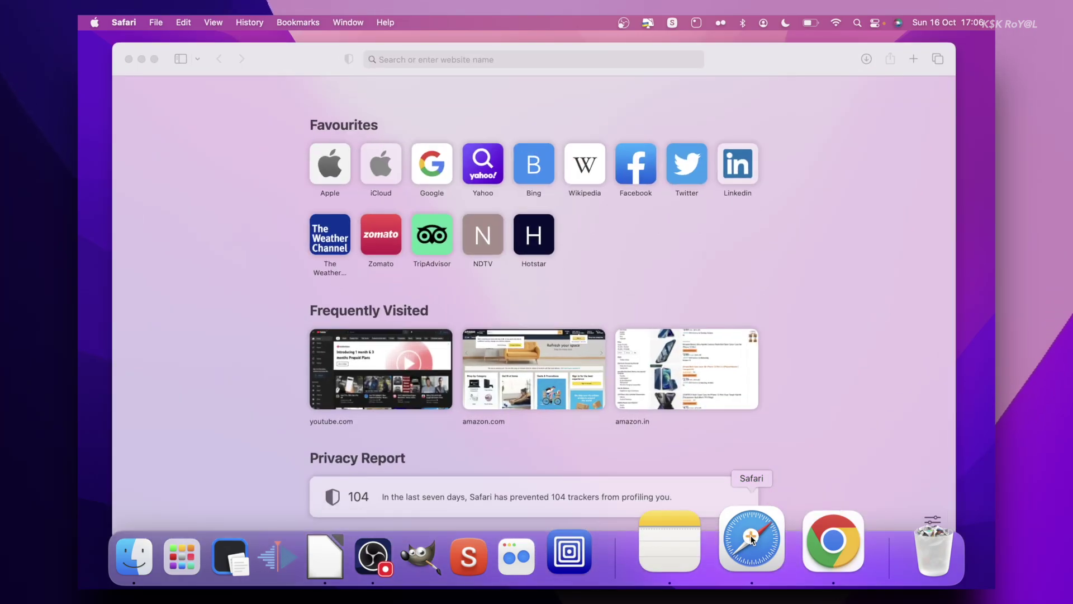
double_click(761, 74)
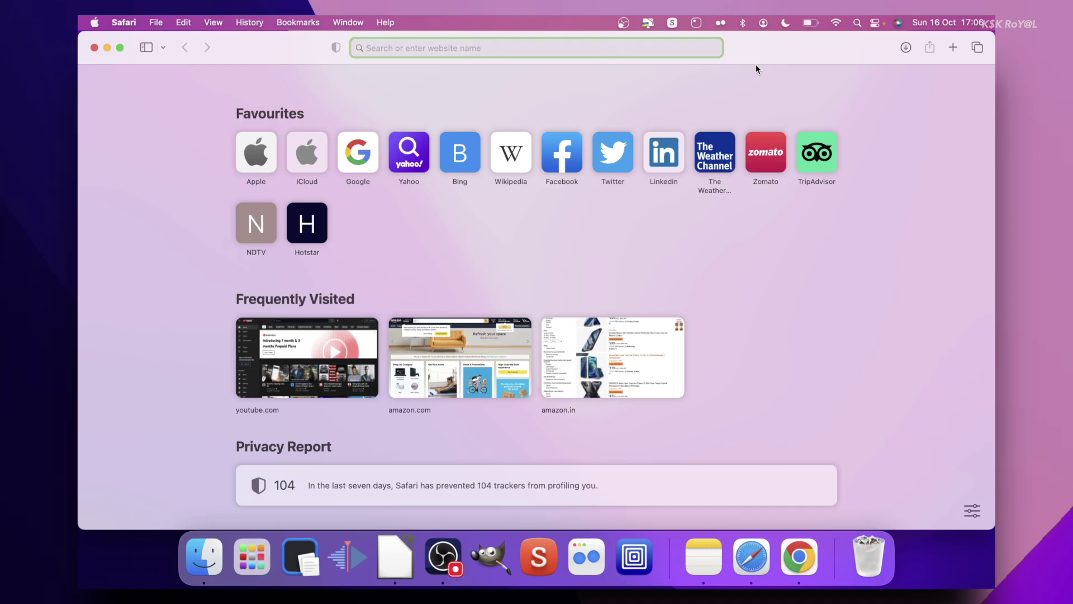
left_click_drag(749, 42, 748, 44)
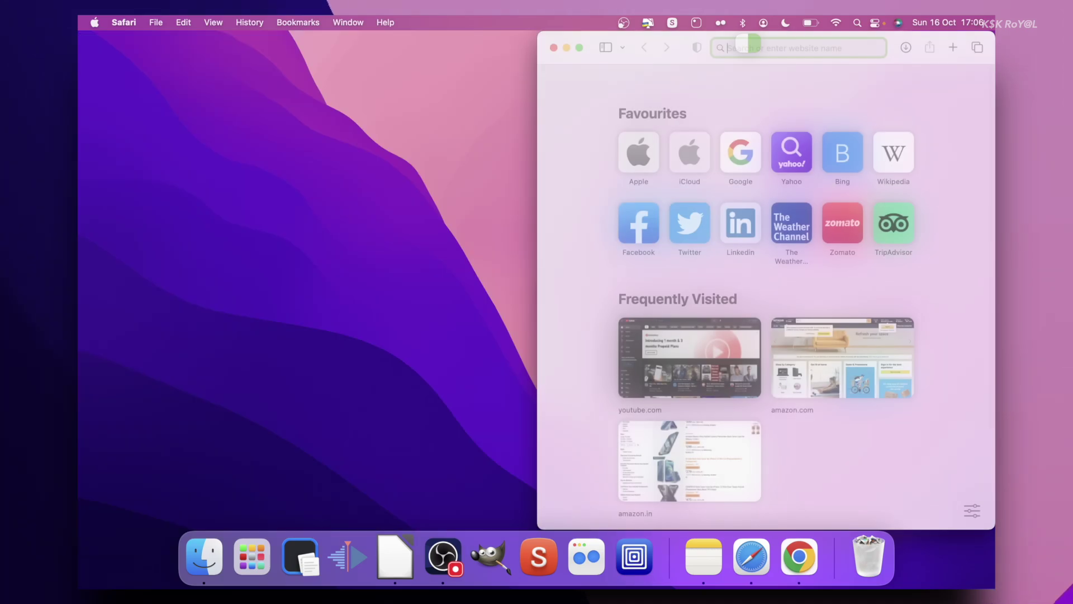
Snap Google Chrome to the left half, swap it right, then back left
left_click(798, 556)
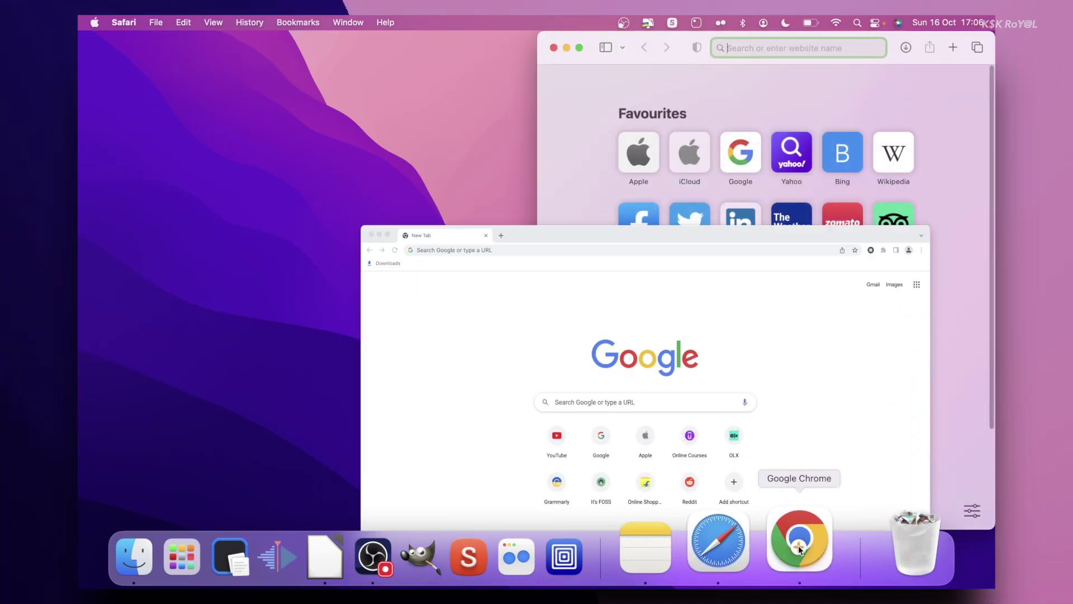
left_click_drag(769, 48, 519, 30)
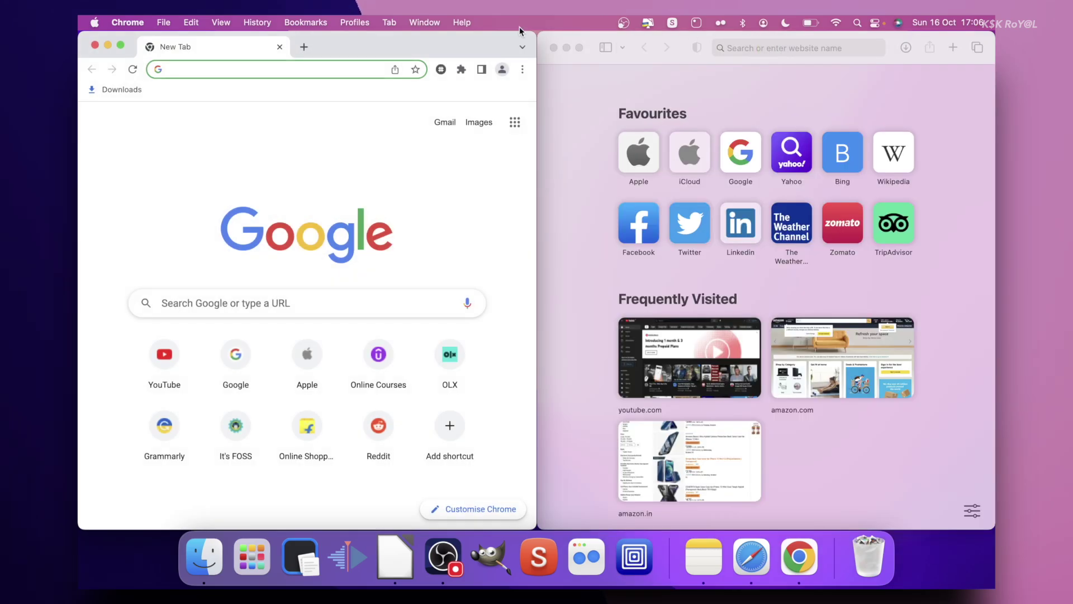
key("ctrl+alt+Right")
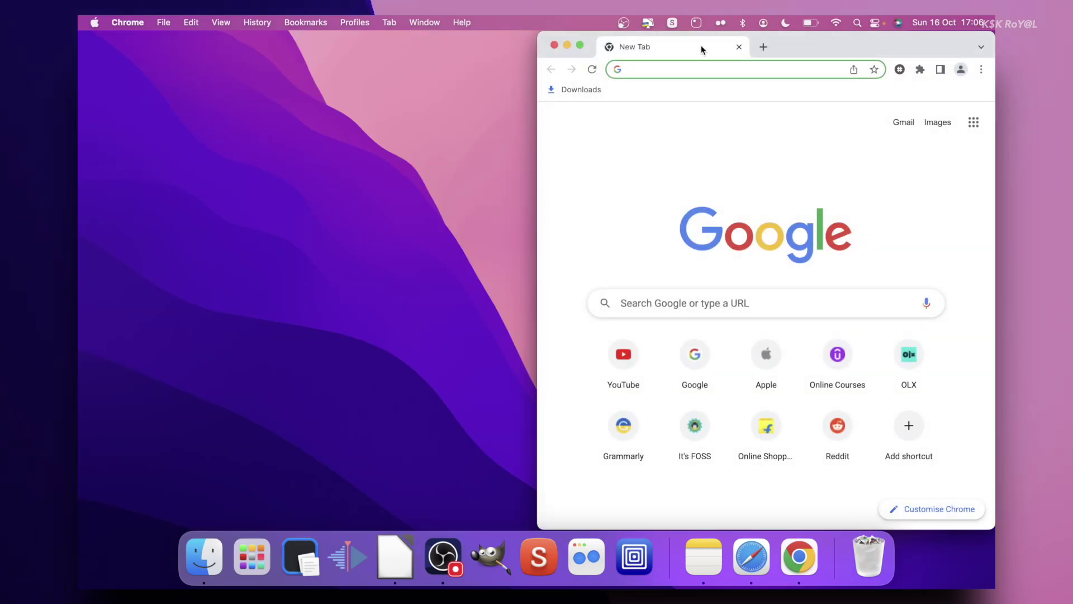
key("ctrl+alt+Left")
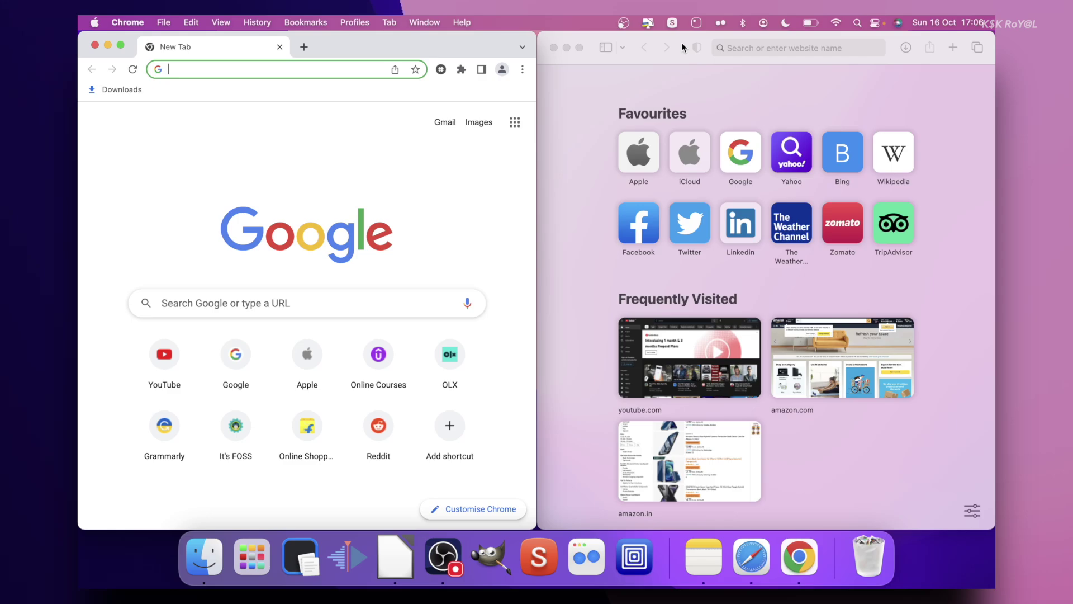
Hide Safari and Chrome with titlebar gestures, leaving Safari on the left half
key("super+w")
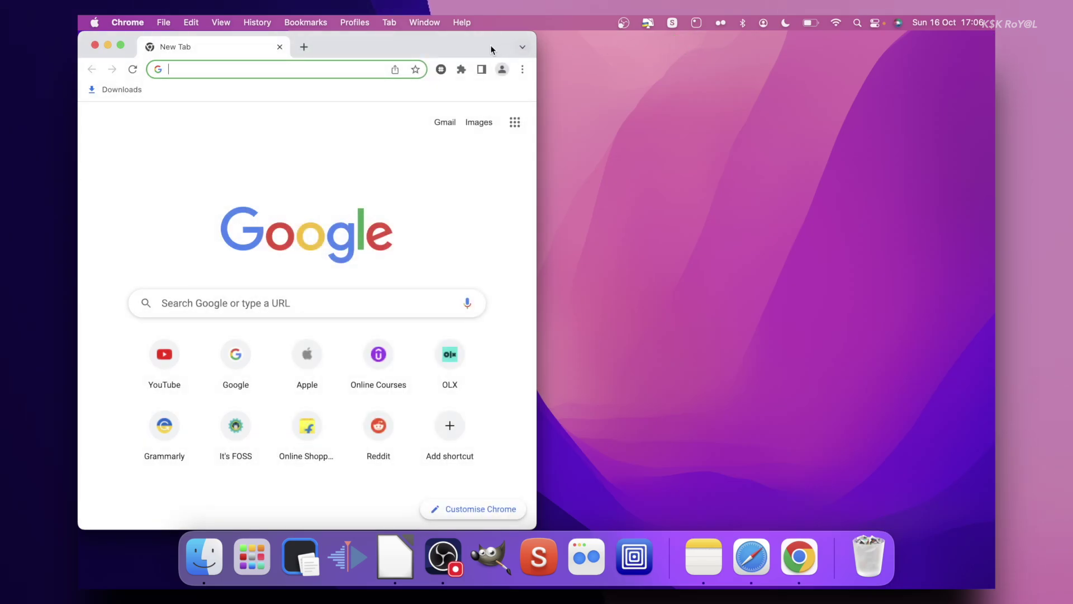
key("ctrl+alt+Right")
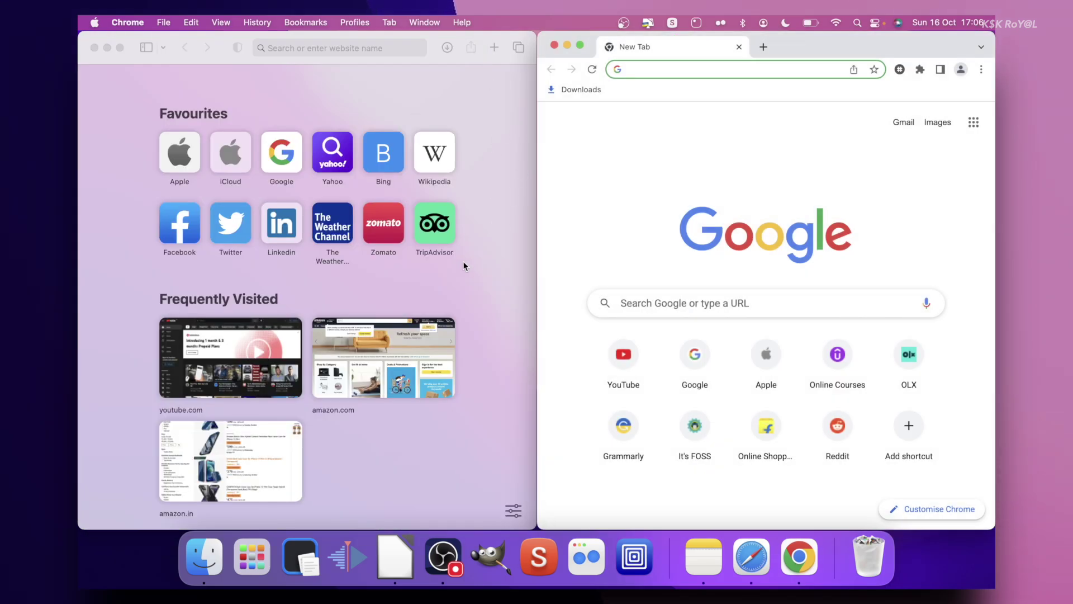
key("super+w")
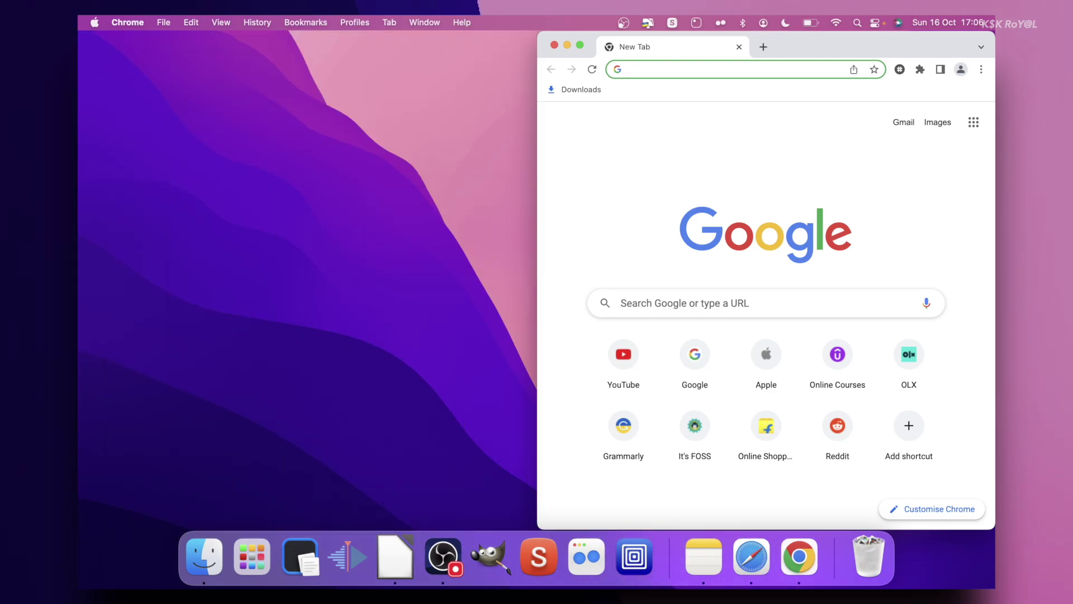
key("super+w")
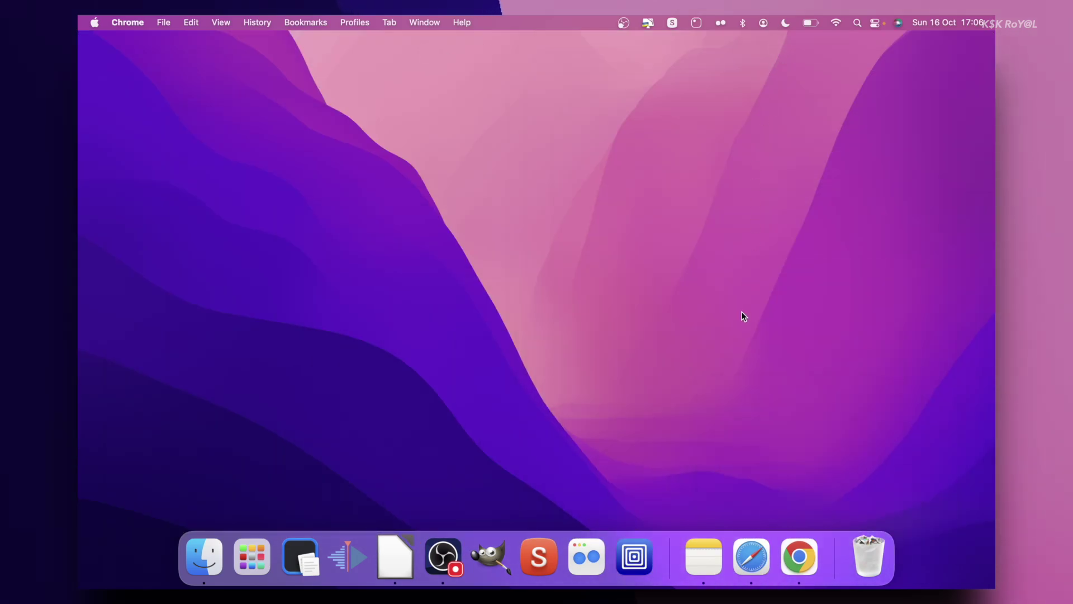
left_click(750, 554)
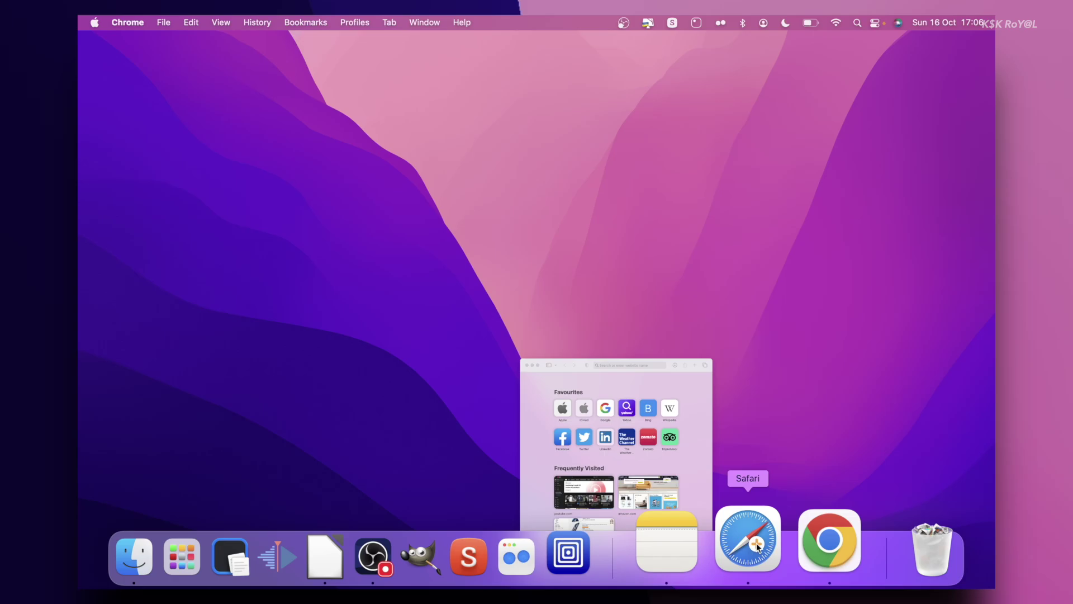
left_click(756, 546)
Start a new UTM virtual machine, choosing Virtualize and the Linux guest type
left_click(757, 547)
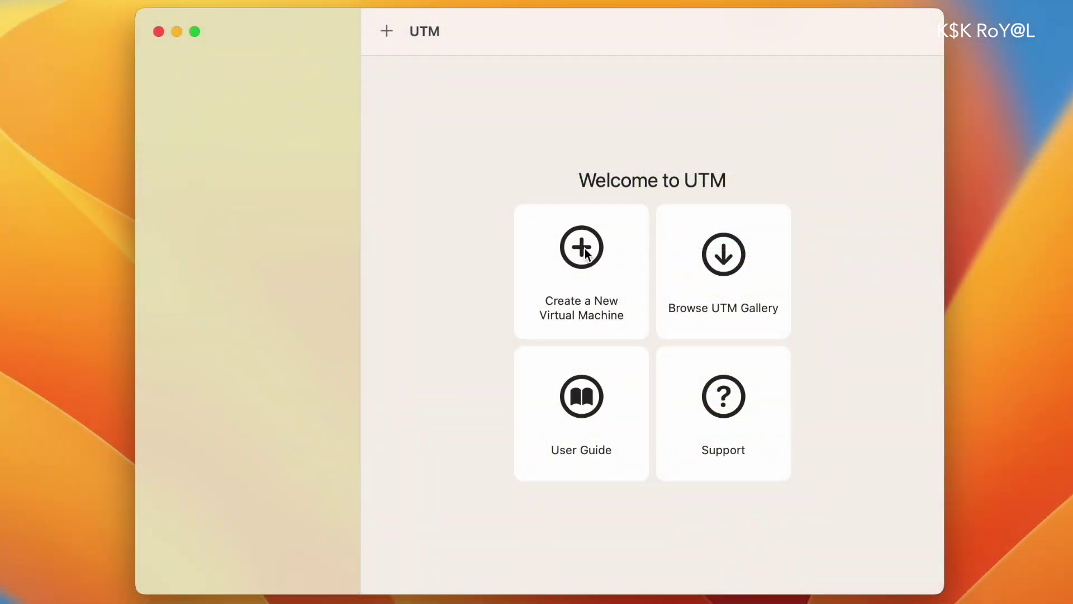
left_click(585, 252)
left_click(524, 196)
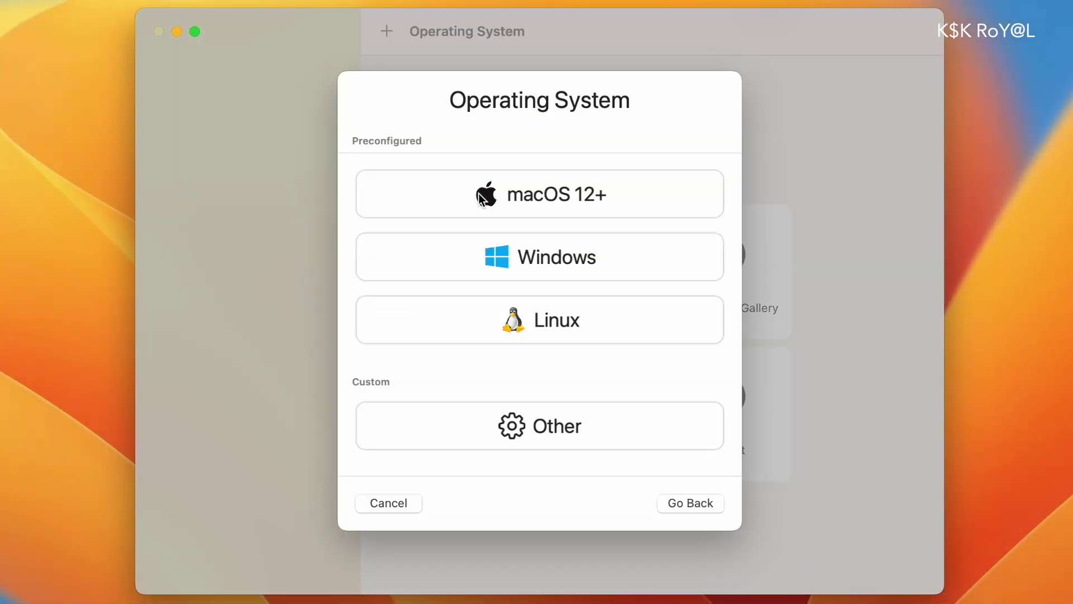
left_click(569, 321)
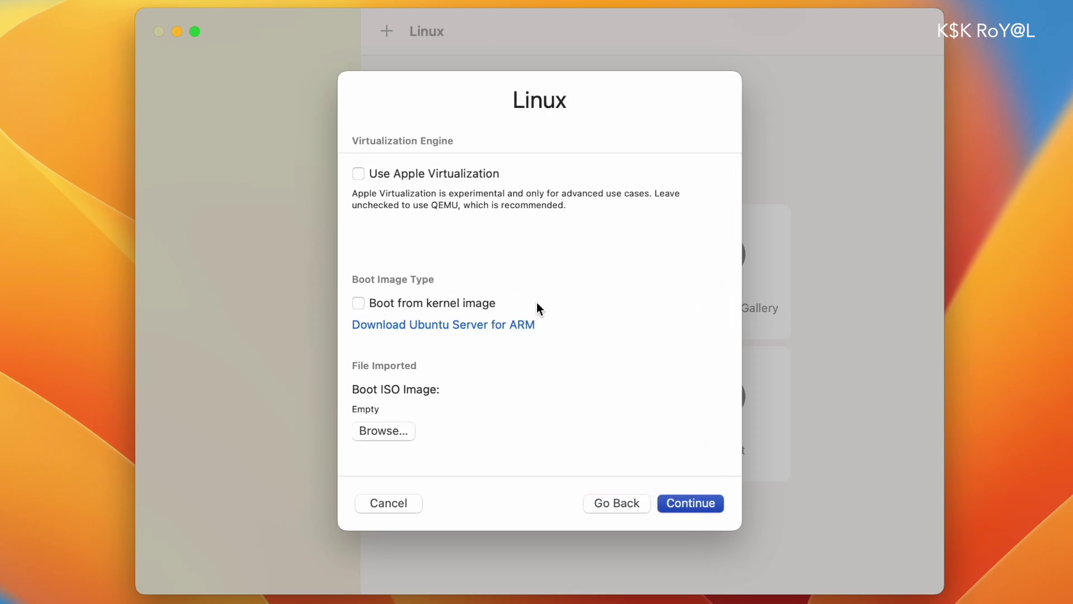
left_click(383, 430)
Use jammy-desktop-arm64(1).iso to finish the VM, then boot and log into Ubuntu
left_click(496, 218)
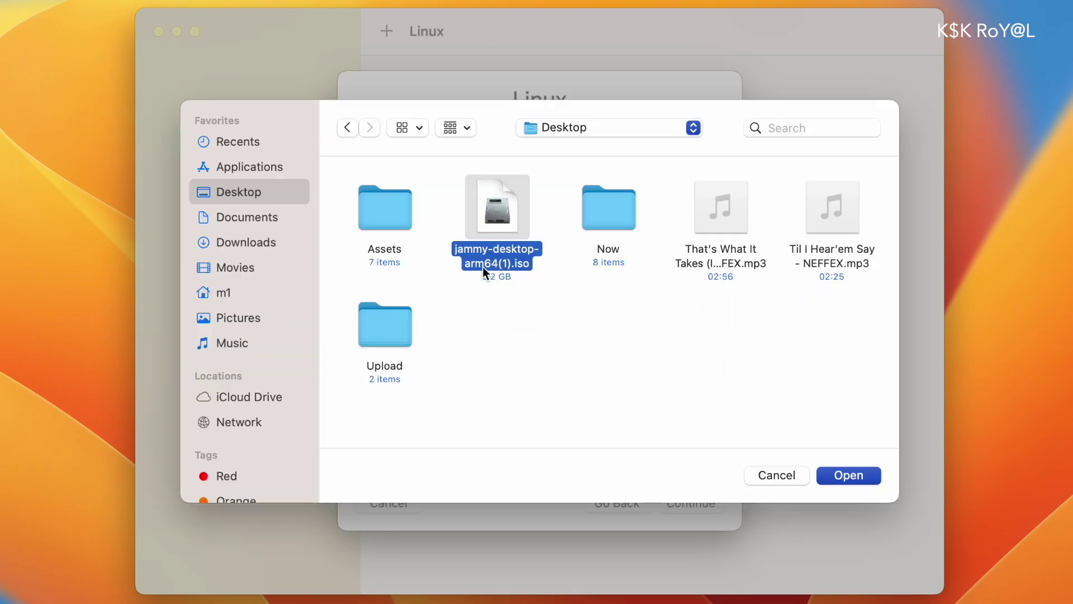
left_click(845, 474)
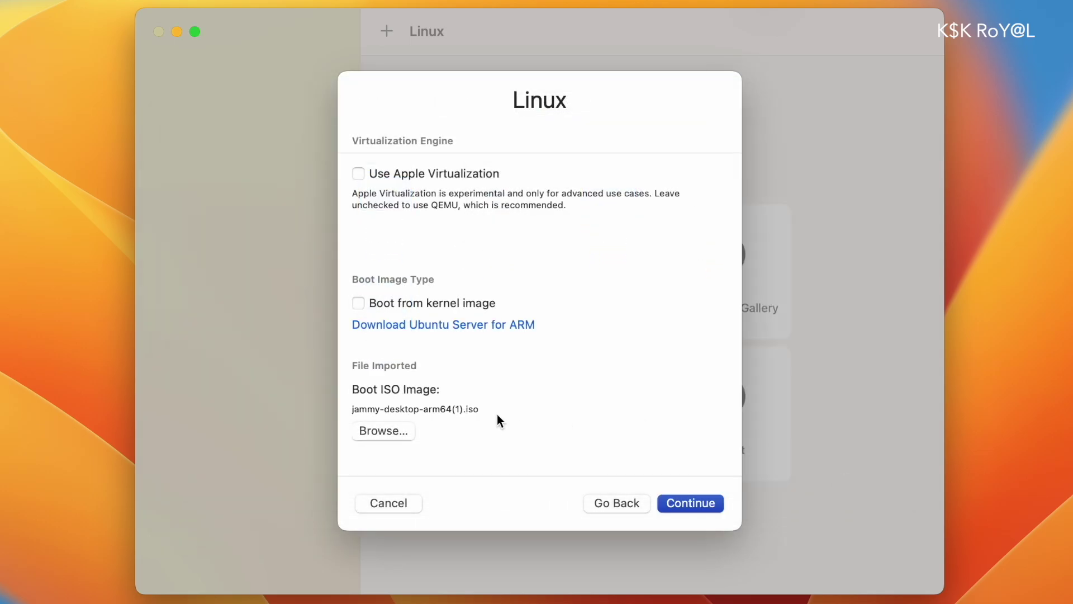
left_click(690, 502)
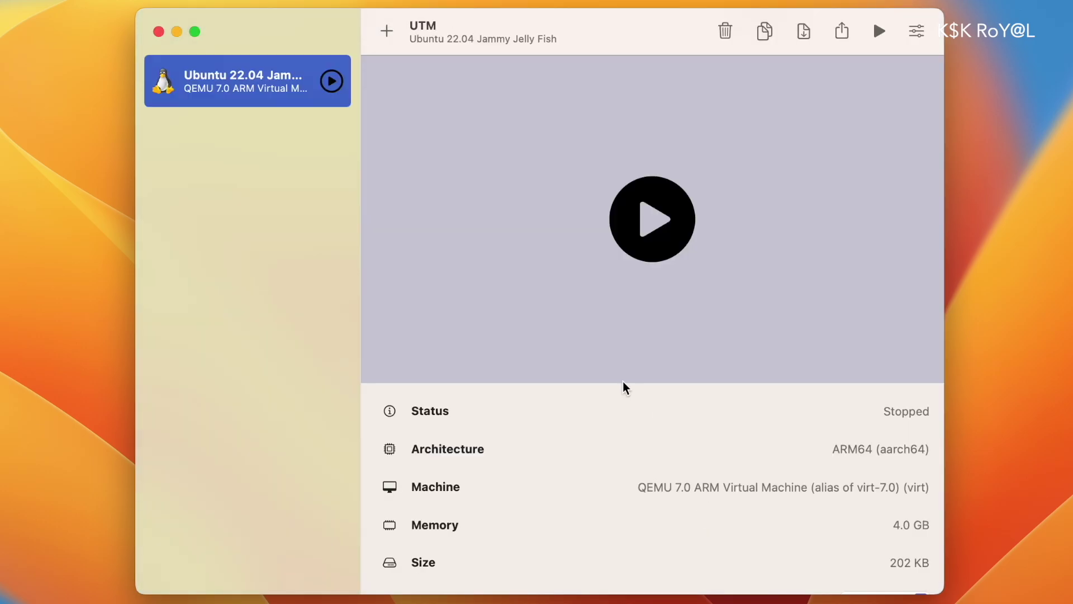
double_click(268, 75)
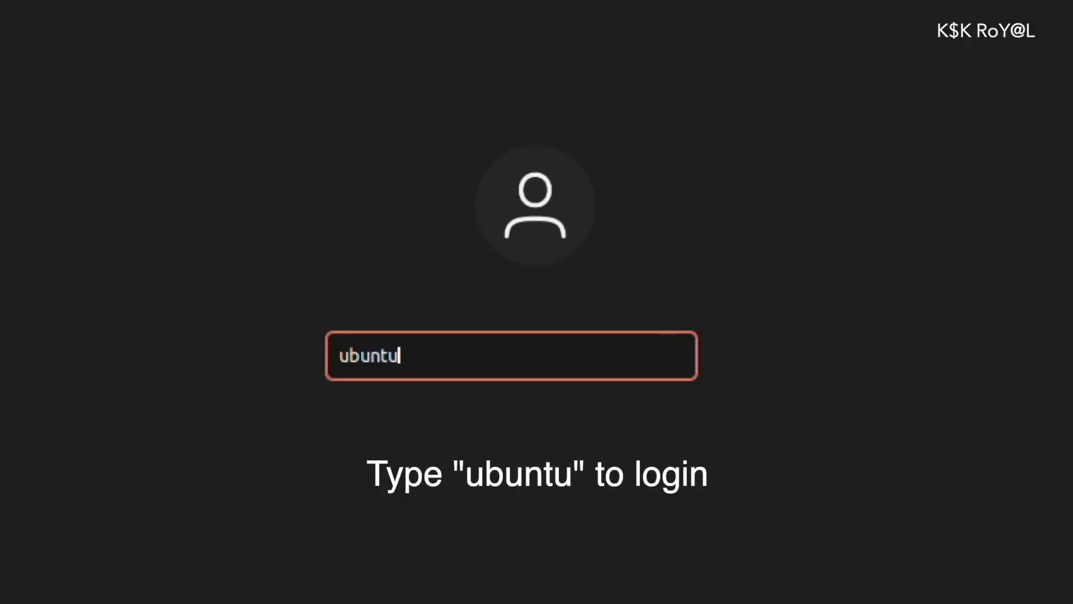
key("Return")
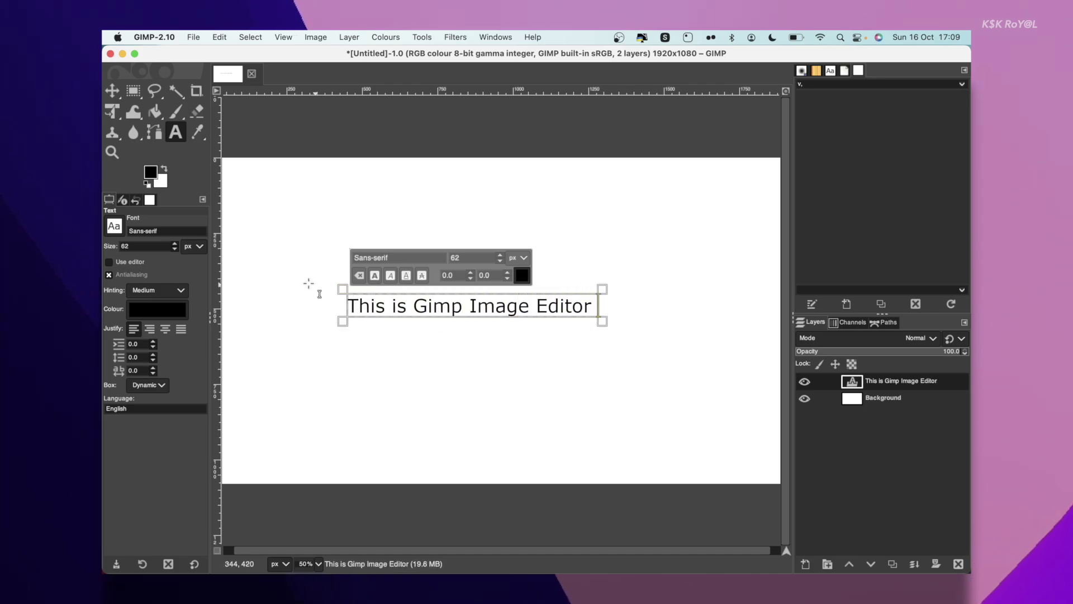
Select all the 'This is Gimp Image Editor' text and switch to Unified Transform
key("ctrl+a")
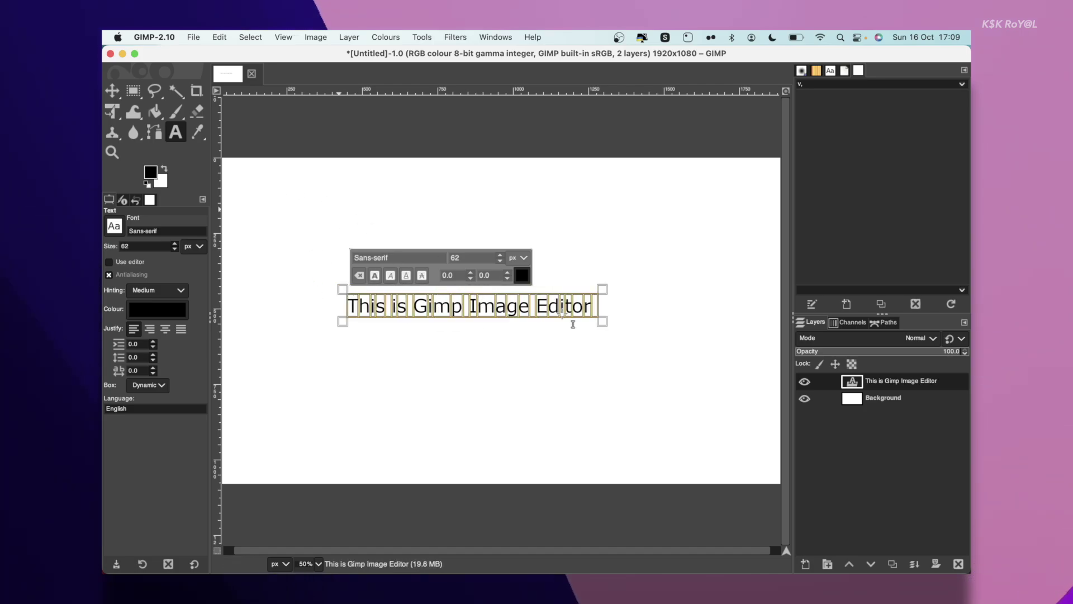
left_click(112, 112)
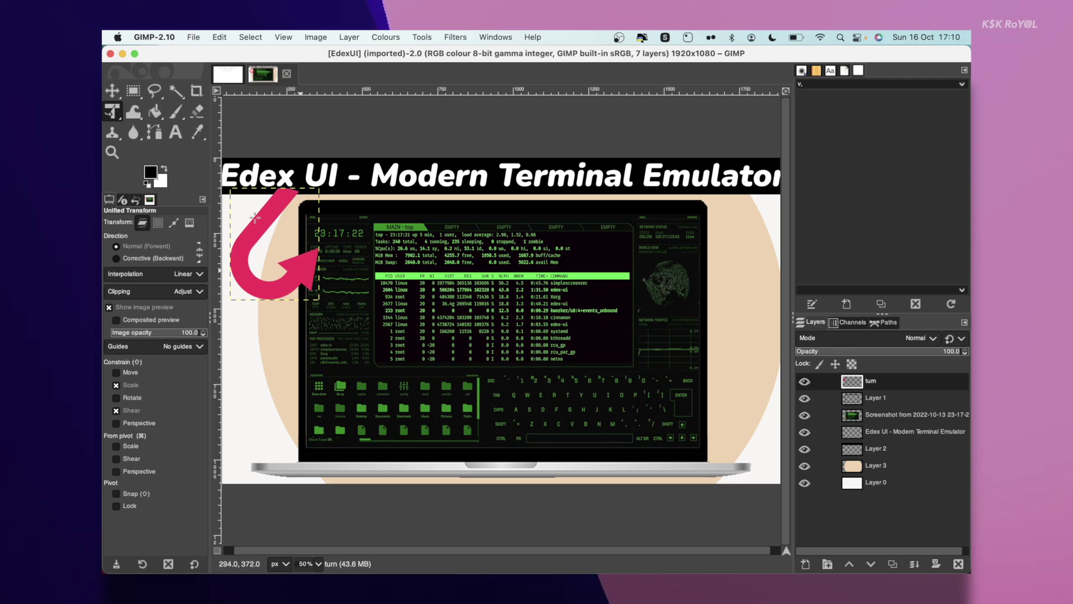
Nudge the pink arrow down-right, undo a trial perspective change, and scale it down
left_click(309, 266)
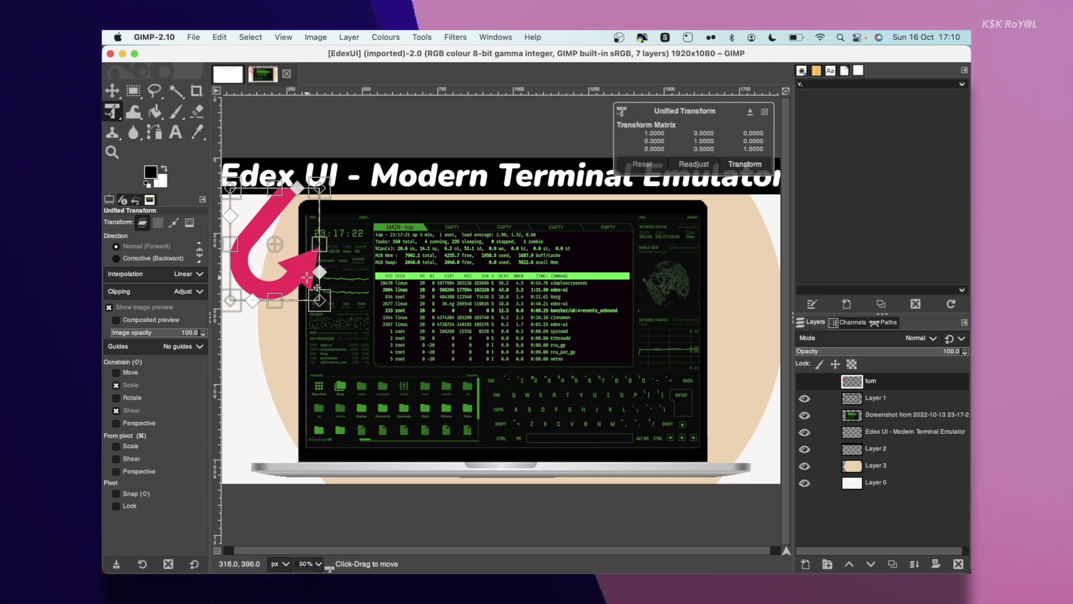
left_click_drag(313, 274, 318, 290)
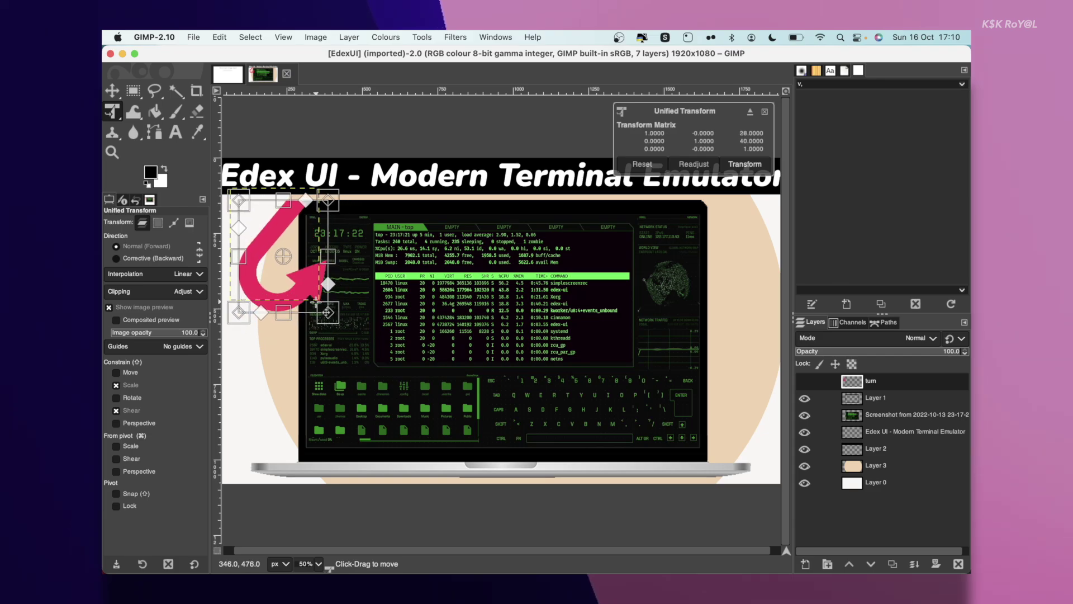
left_click_drag(330, 312, 312, 289)
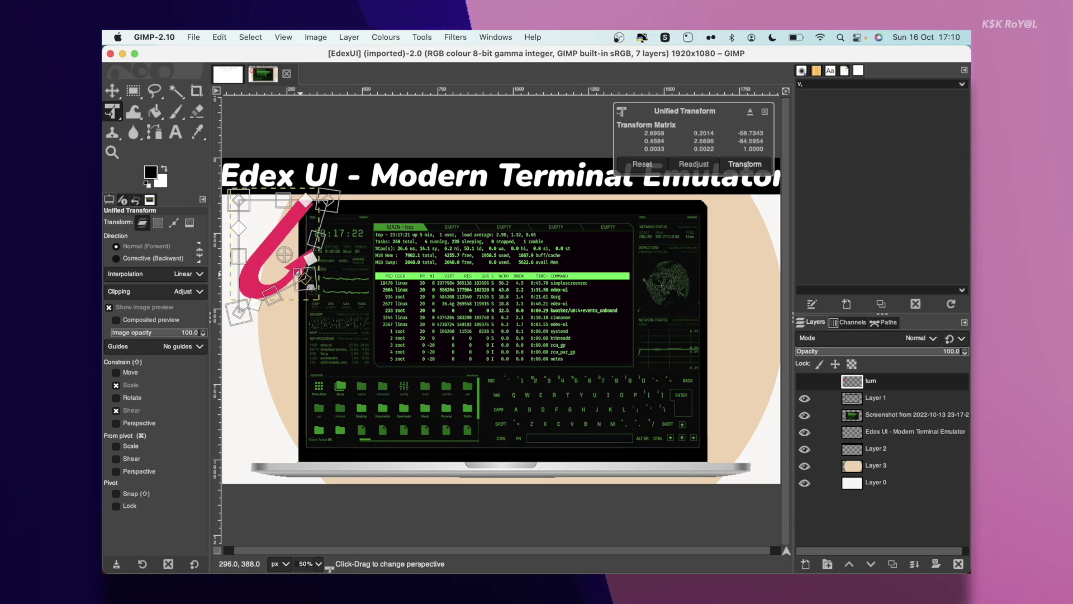
key("ctrl+z")
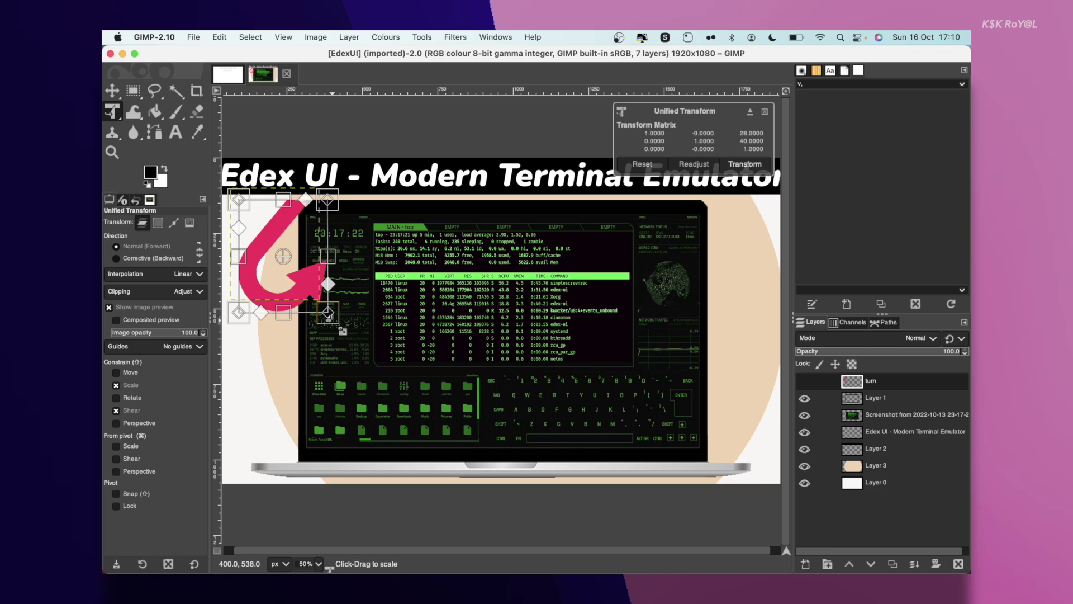
left_click_drag(330, 315, 300, 241)
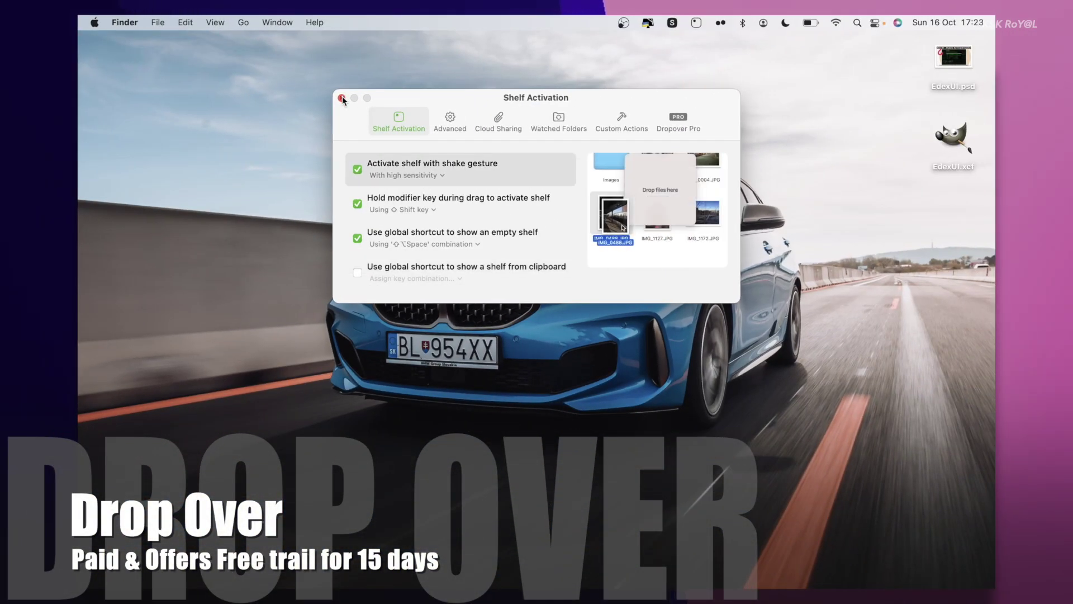
View Dropover's Advanced, Cloud Sharing, Watched Folders and Custom Actions pages, ending on Shelf Activation
left_click(343, 98)
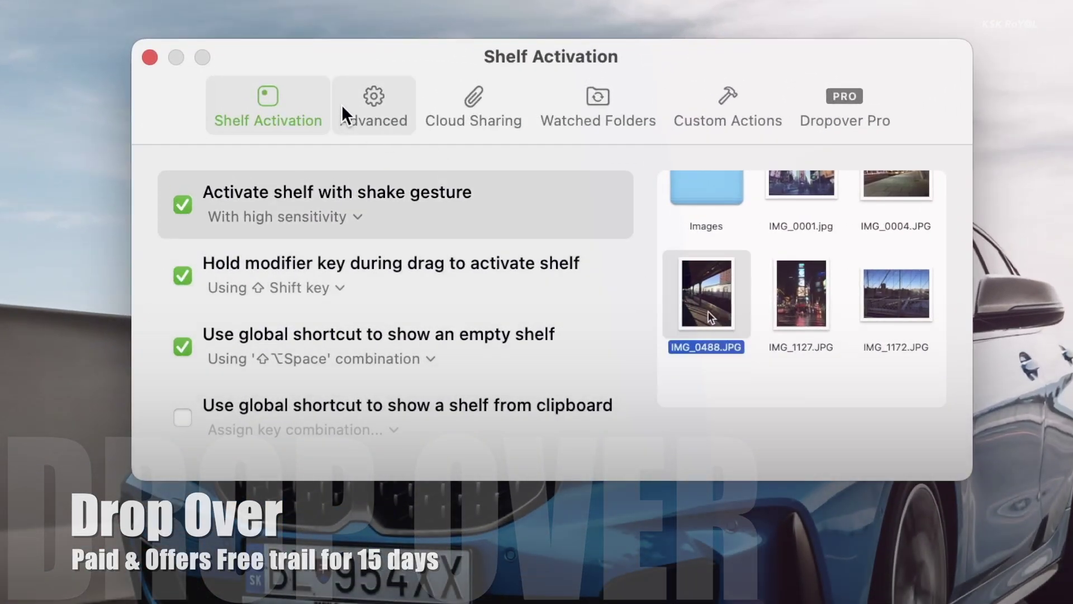
left_click(374, 105)
left_click(447, 120)
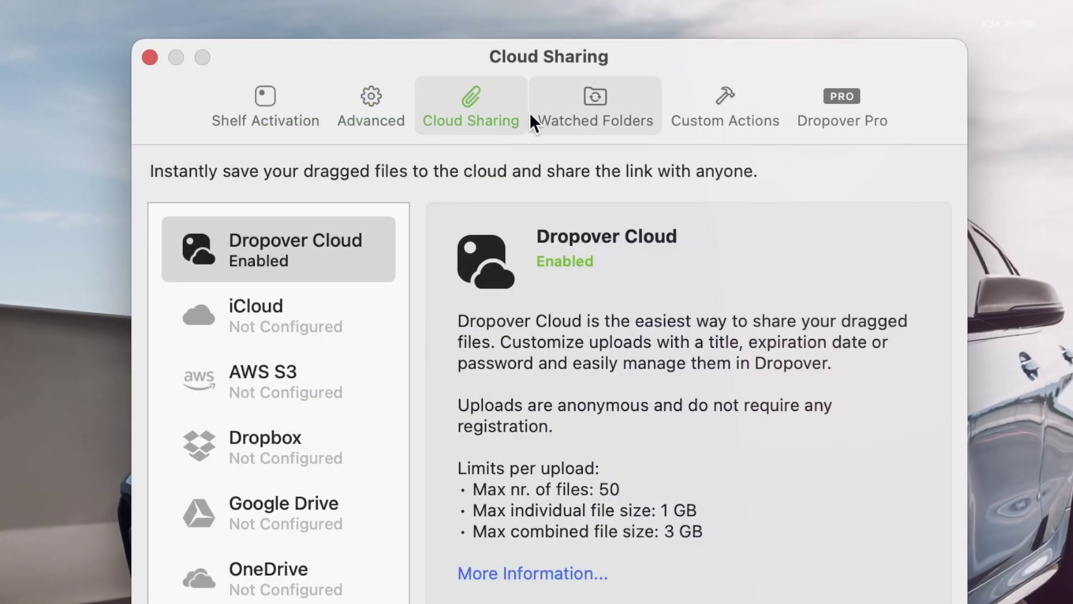
left_click(556, 106)
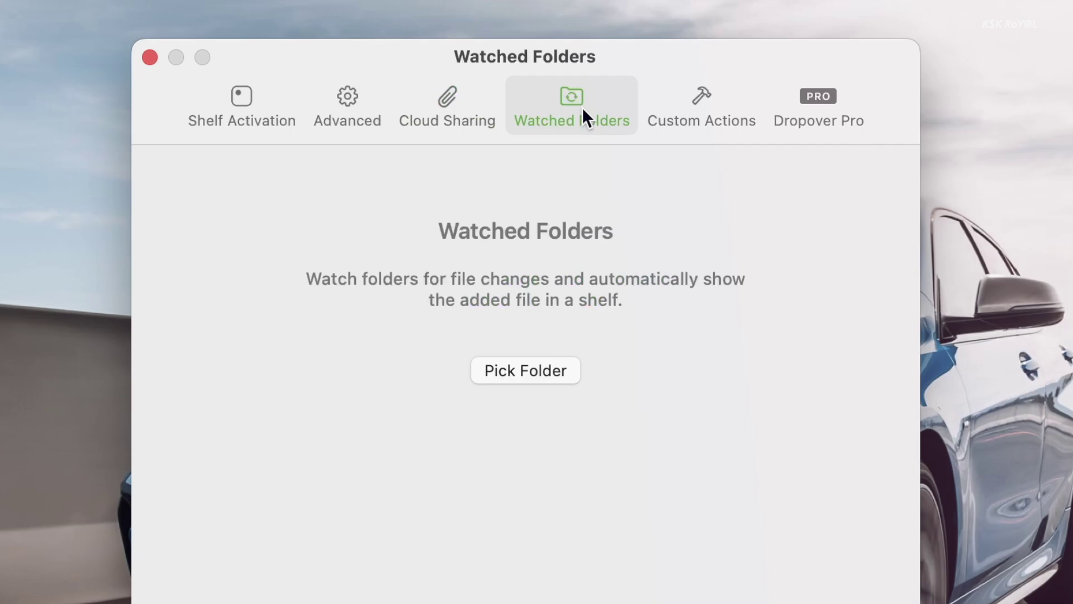
left_click(703, 123)
left_click(261, 124)
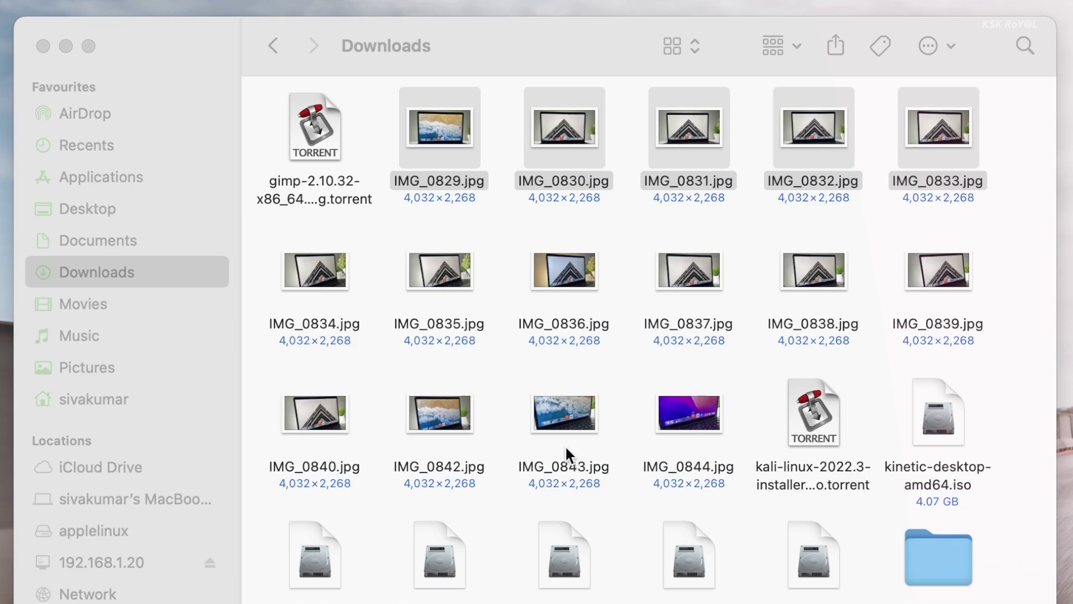
Collect IMG_0829.jpg, more photos and the disk images from Downloads on a Dropover shelf
left_click(116, 250)
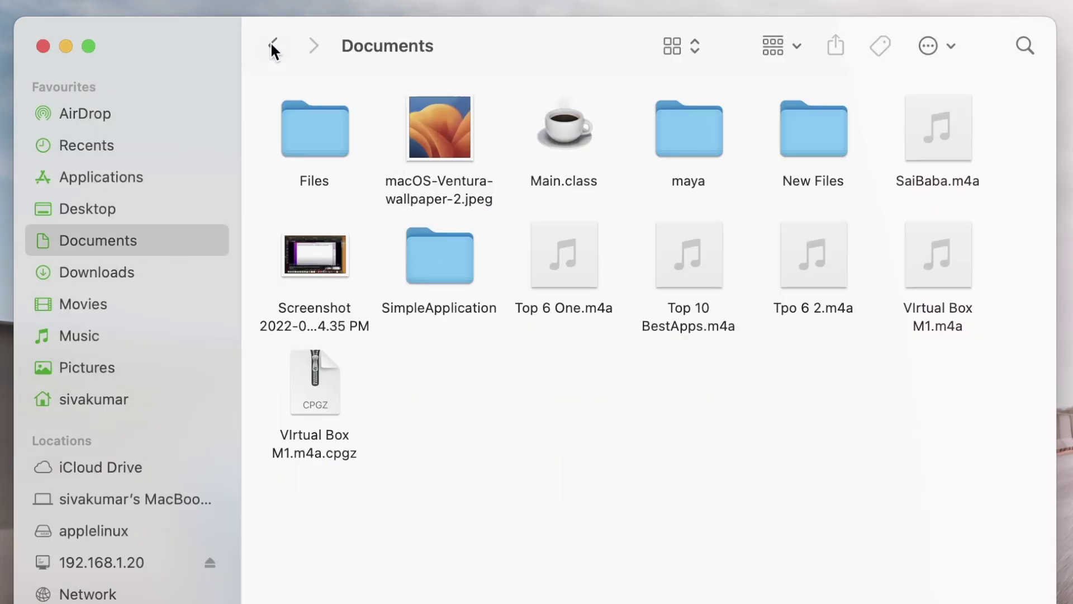
left_click(92, 262)
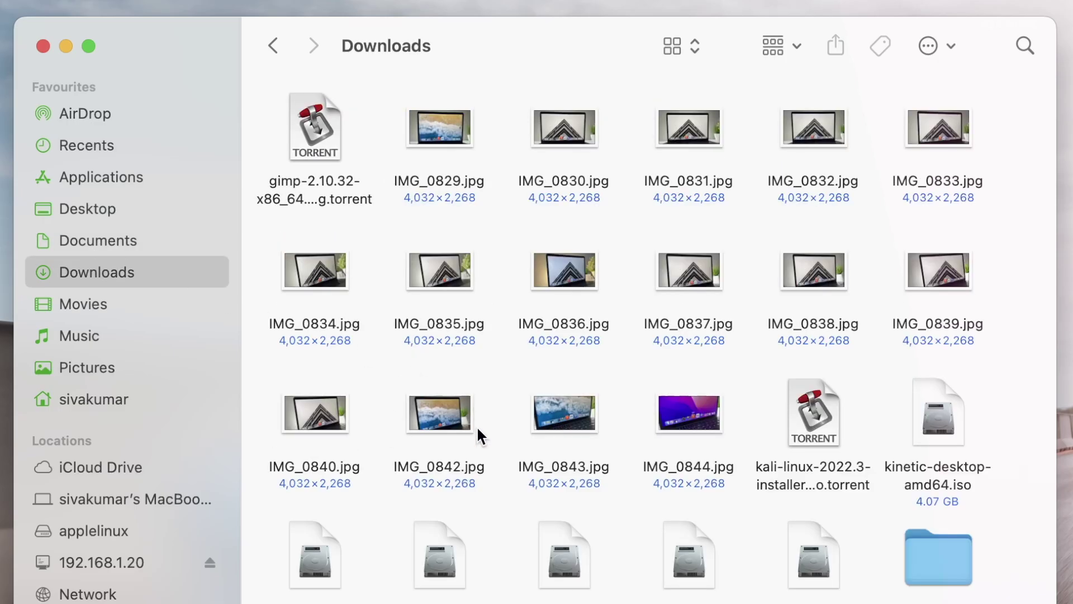
mouse_move(438, 127)
left_mouse_down()
mouse_move(480, 335)
mouse_move(654, 99)
left_mouse_up()
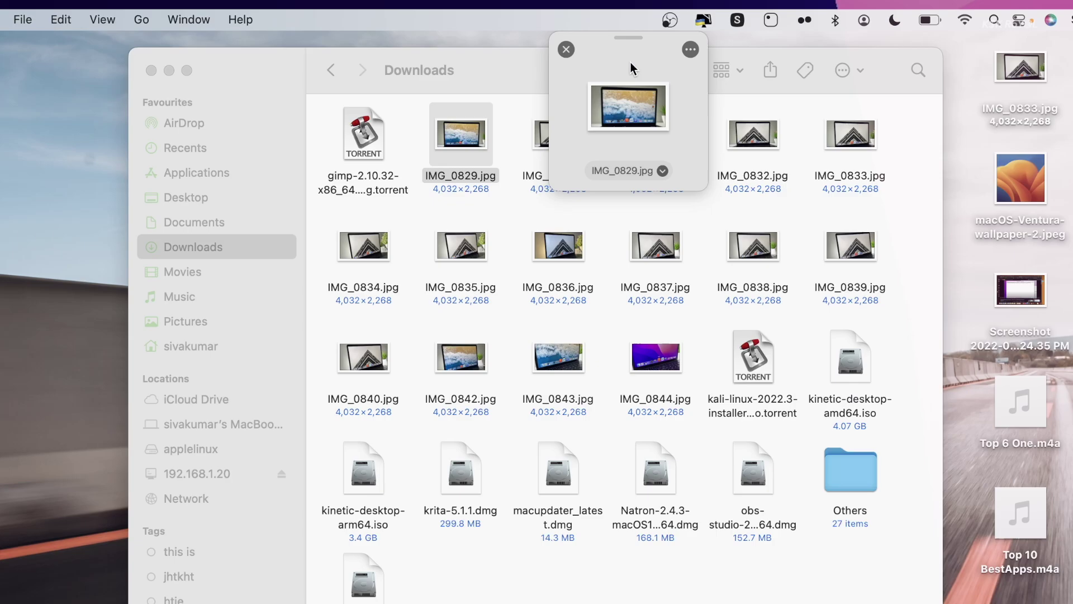
left_click_drag(632, 49, 214, 234)
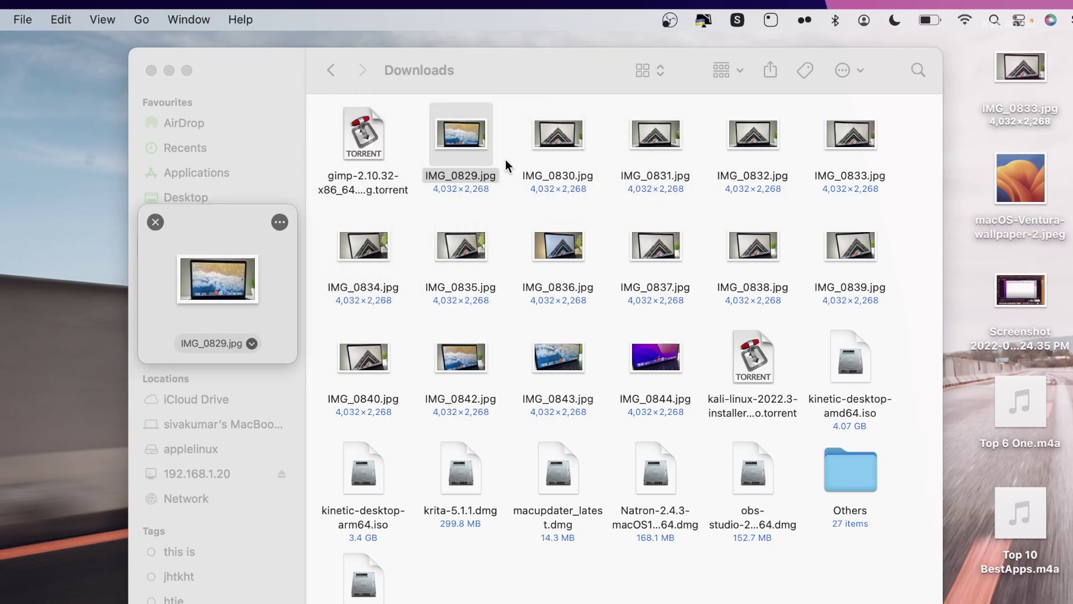
mouse_move(516, 143)
left_mouse_down()
mouse_move(826, 217)
mouse_move(587, 277)
mouse_move(214, 295)
left_mouse_up()
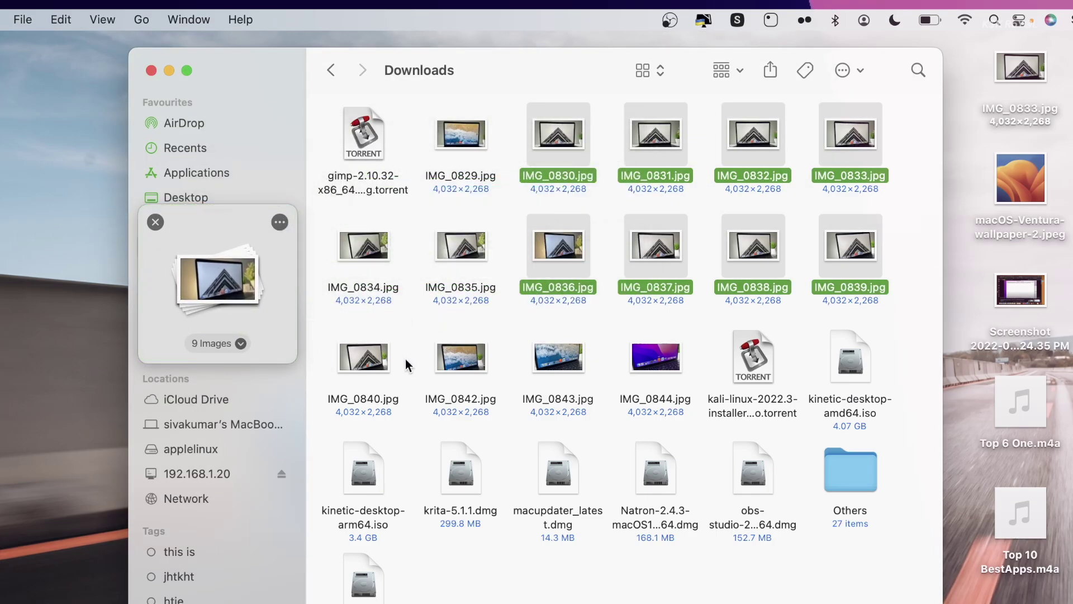
mouse_move(331, 448)
left_mouse_down()
mouse_move(750, 480)
mouse_move(268, 265)
mouse_move(234, 286)
left_mouse_up()
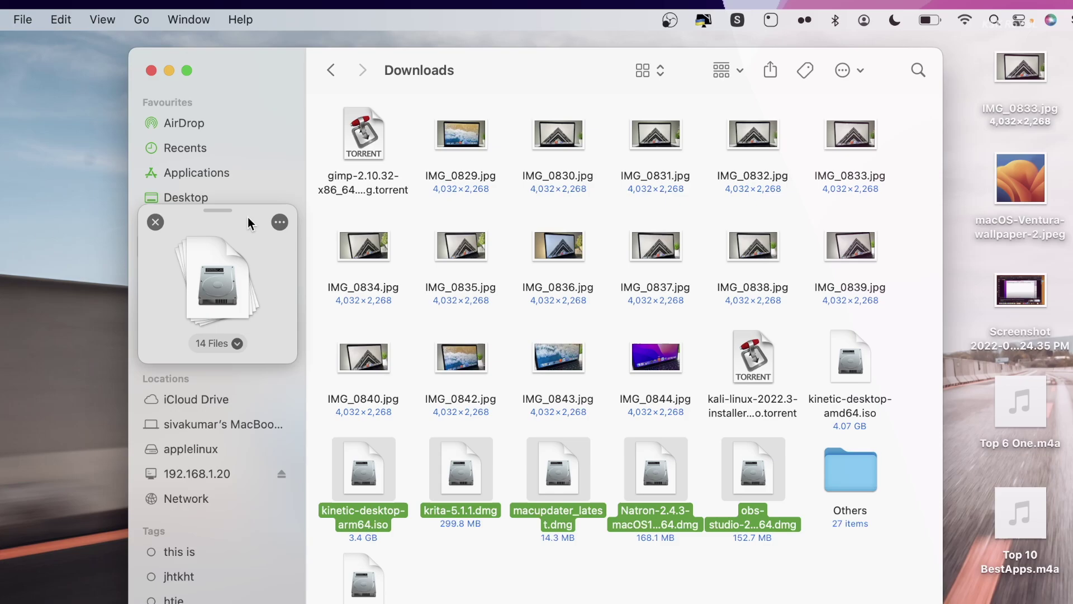
left_click_drag(247, 217, 80, 237)
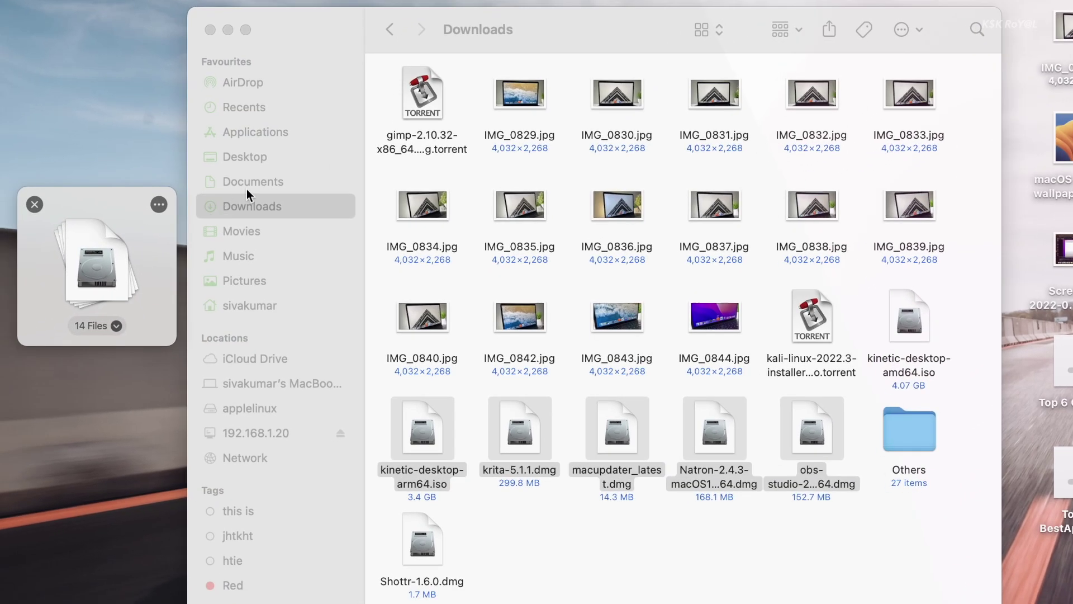
Drop all 22 shelf files into the Others folder and Clean Up the layout
left_click(247, 185)
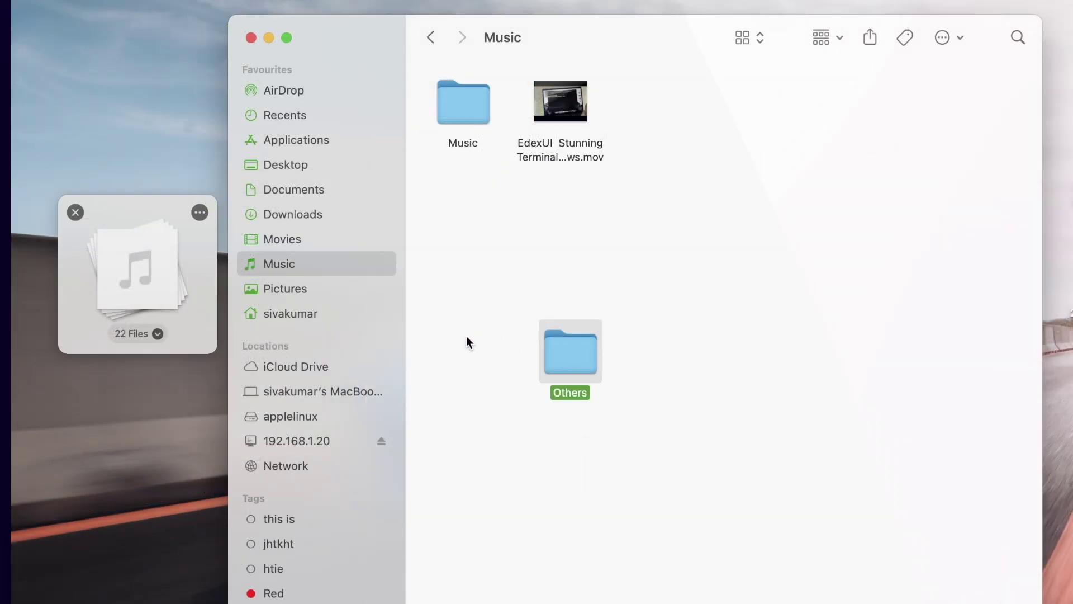
double_click(587, 347)
left_click_drag(140, 272, 627, 279)
right_click(678, 228)
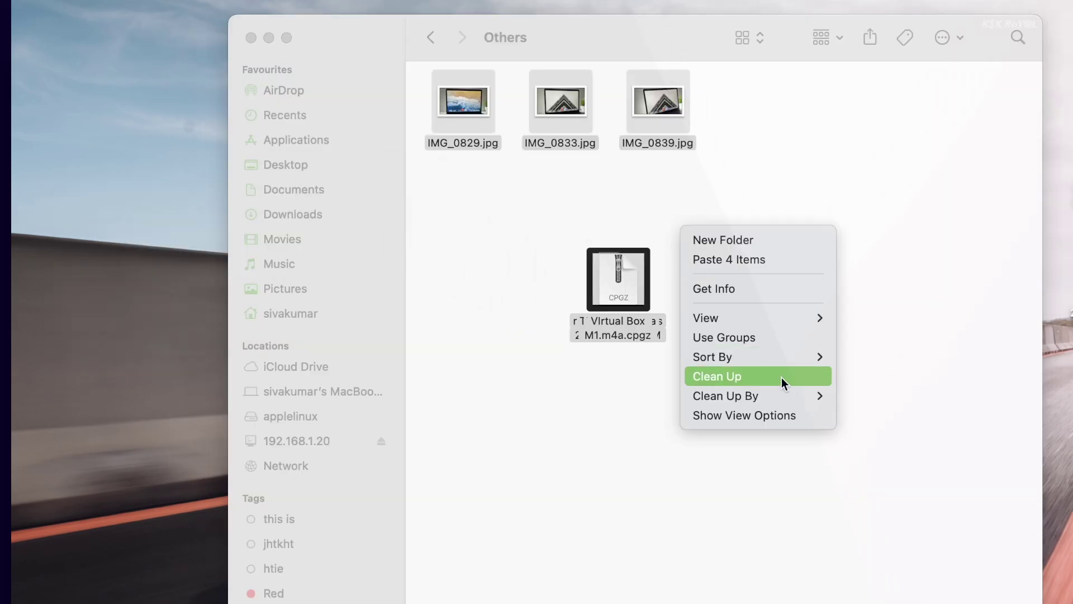
left_click(864, 389)
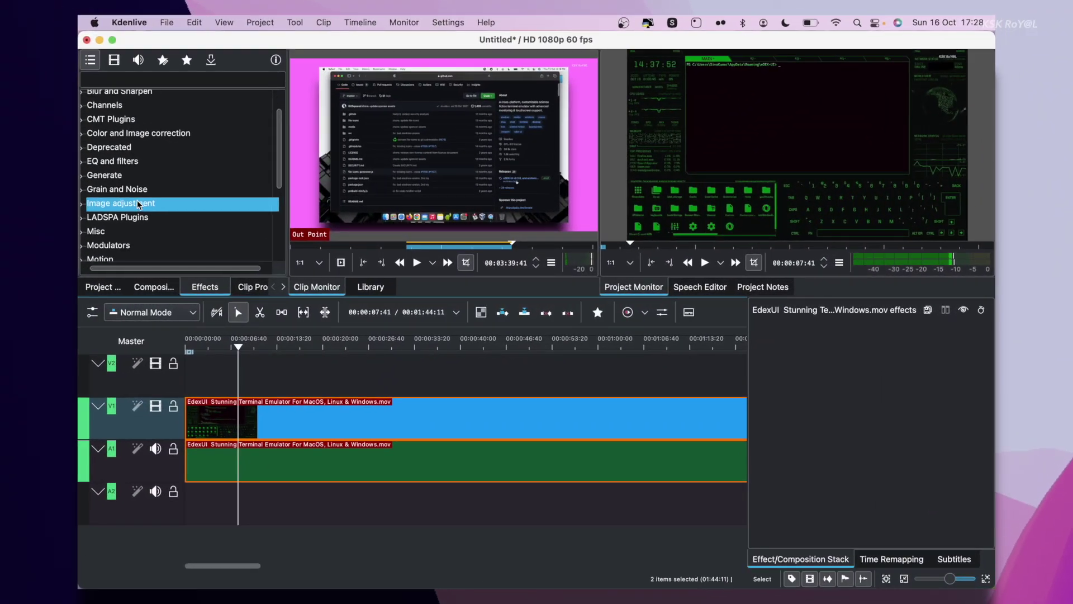
scroll(140, 203, "down", 2)
Search effects for 'fade' and apply Fade in to the EdexUI clip on V1
left_click(160, 81)
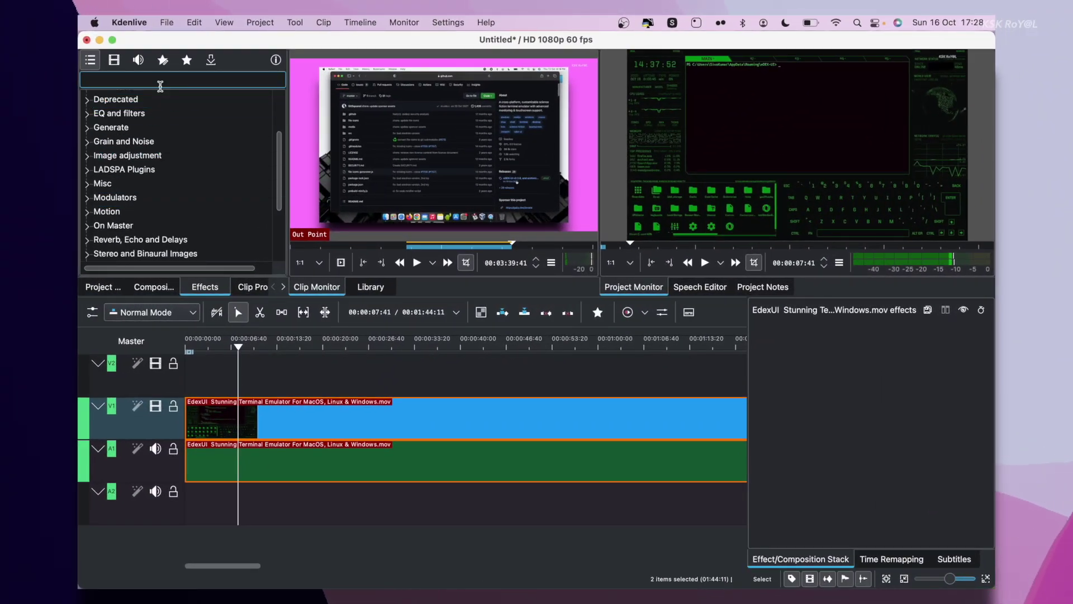
type("fade")
left_click(139, 125)
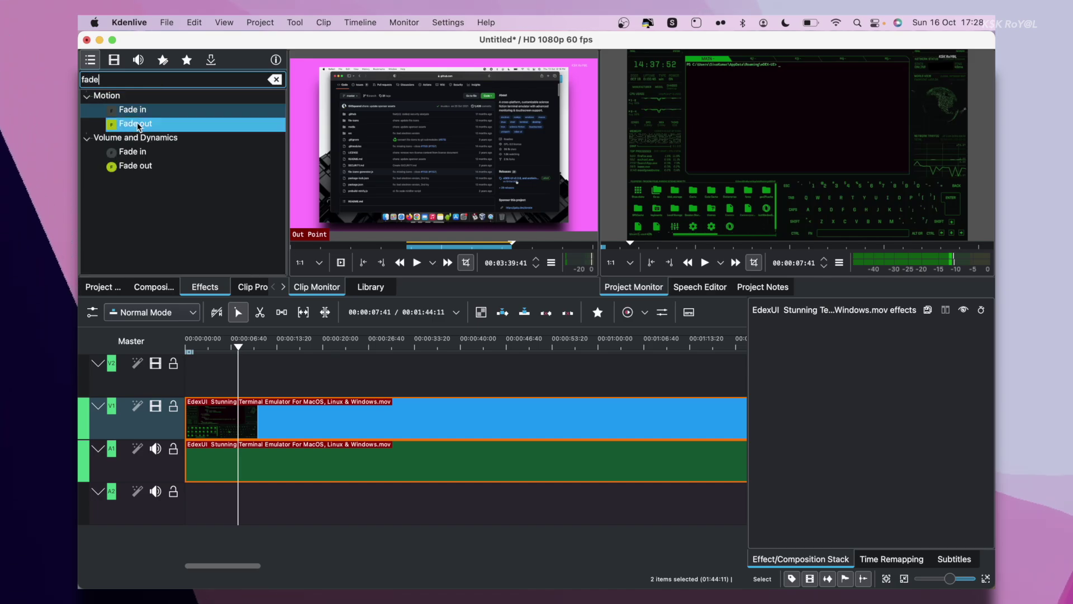
left_click_drag(132, 109, 196, 415)
key("Home")
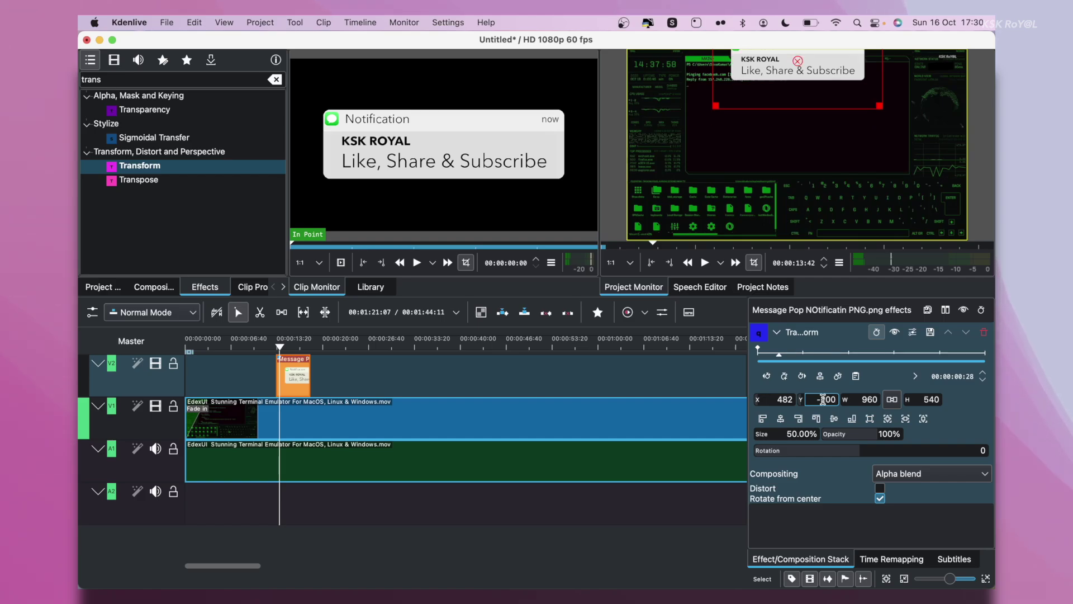
scroll(822, 399, "down", 2)
scroll(823, 403, "up", 2)
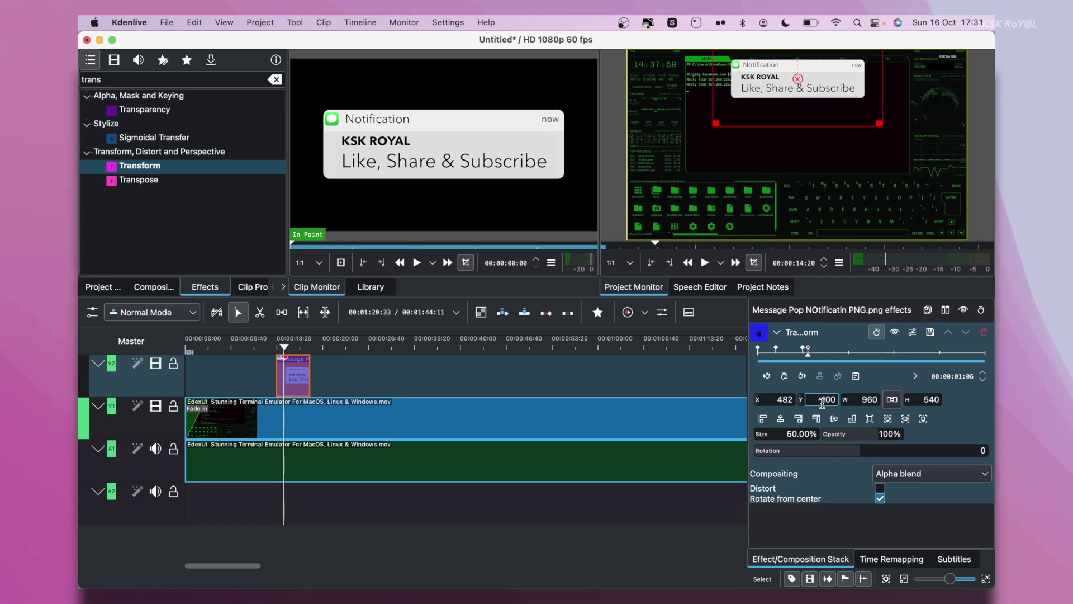
Play the timeline, then replay the notification animation from 00:00:13:31
key("space")
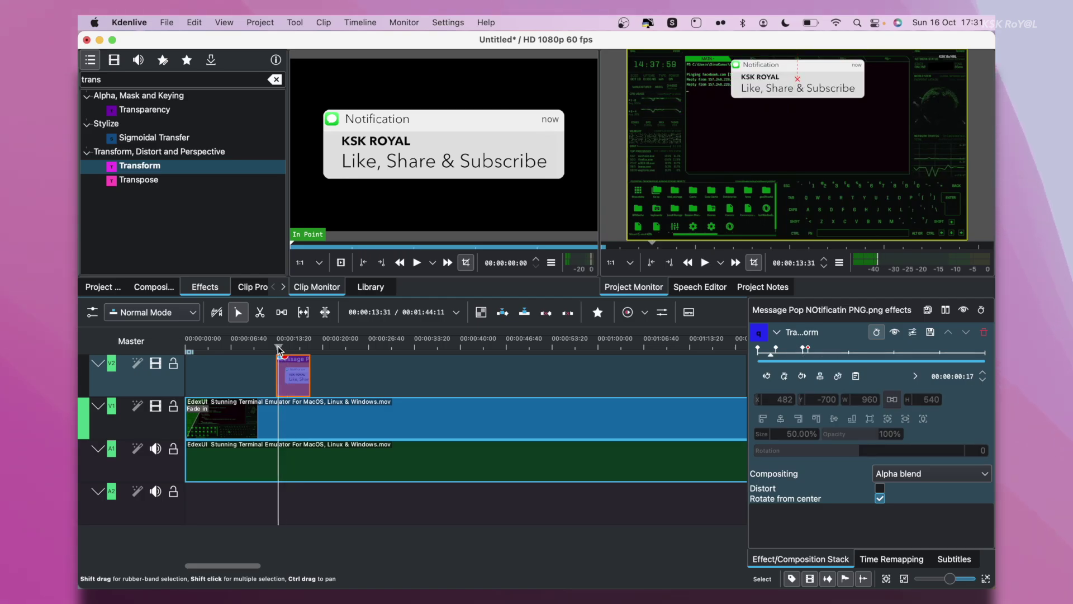
left_click(278, 344)
key("space")
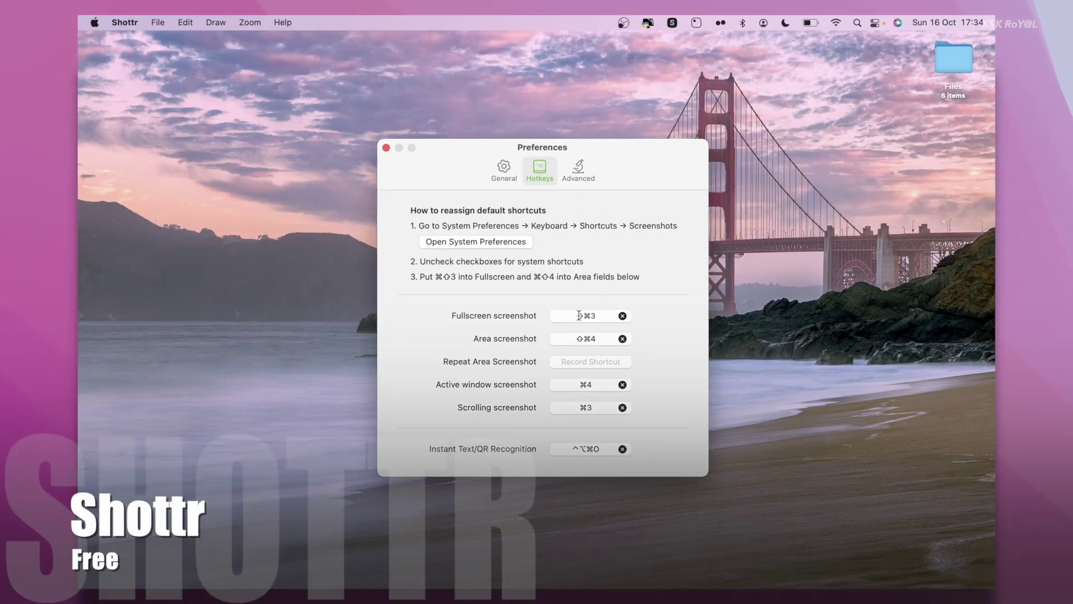
Record ⇧⌘3 for Fullscreen, ⇧⌘4 for Area and ⇧⌘1 for Repeat Area Screenshot
left_click(585, 315)
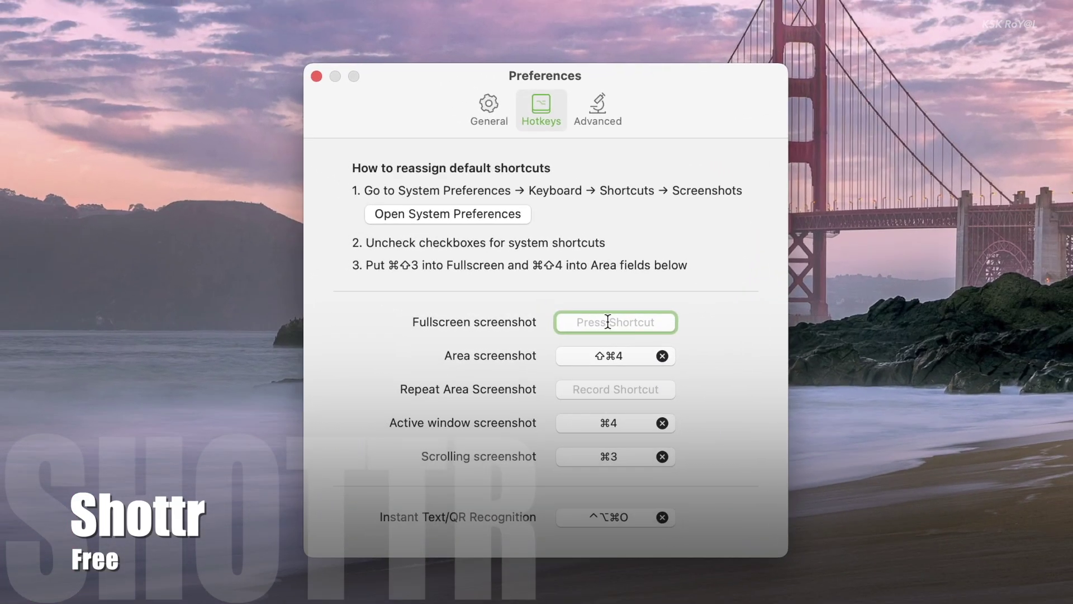
key("shift+super+3")
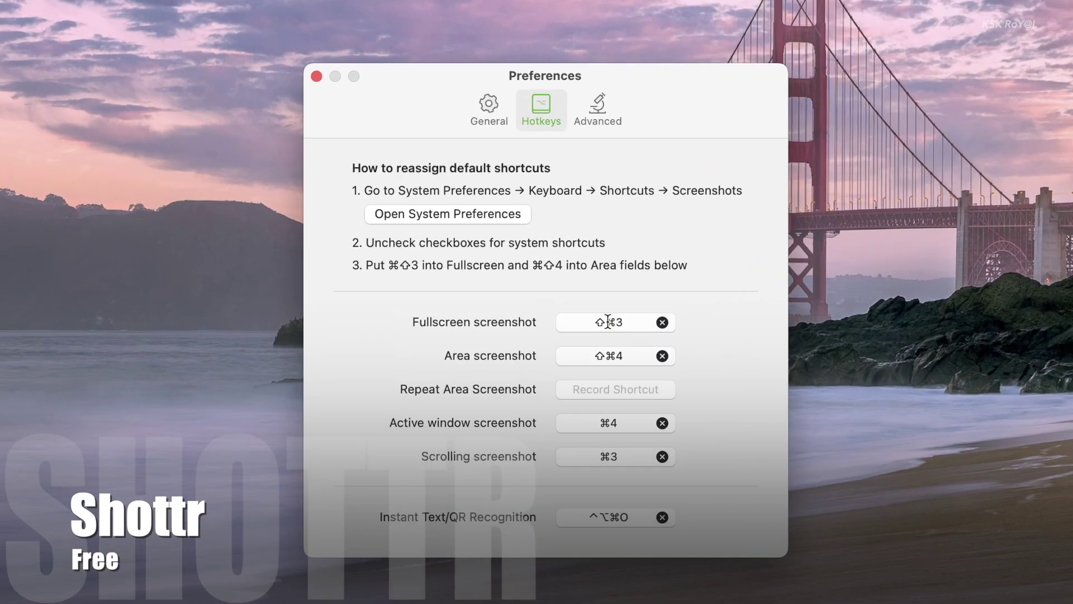
left_click(660, 355)
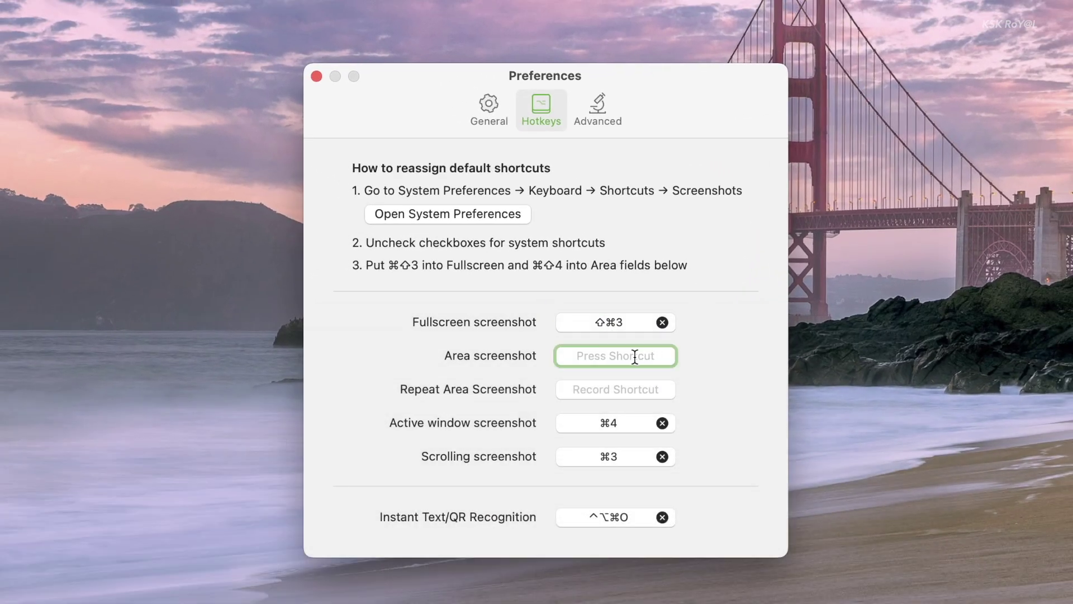
key("shift+super+4")
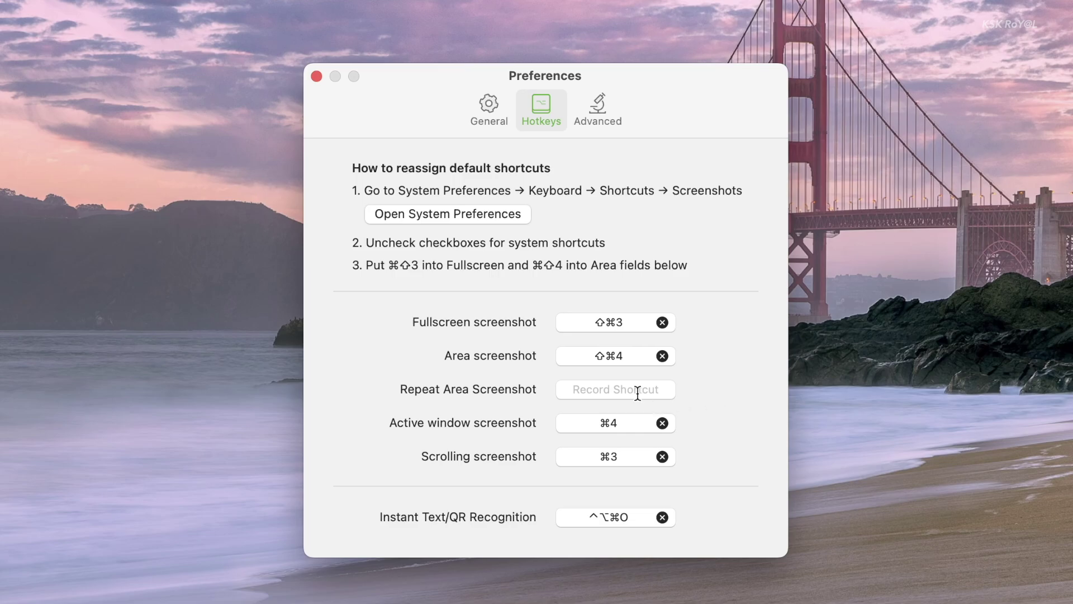
left_click(637, 389)
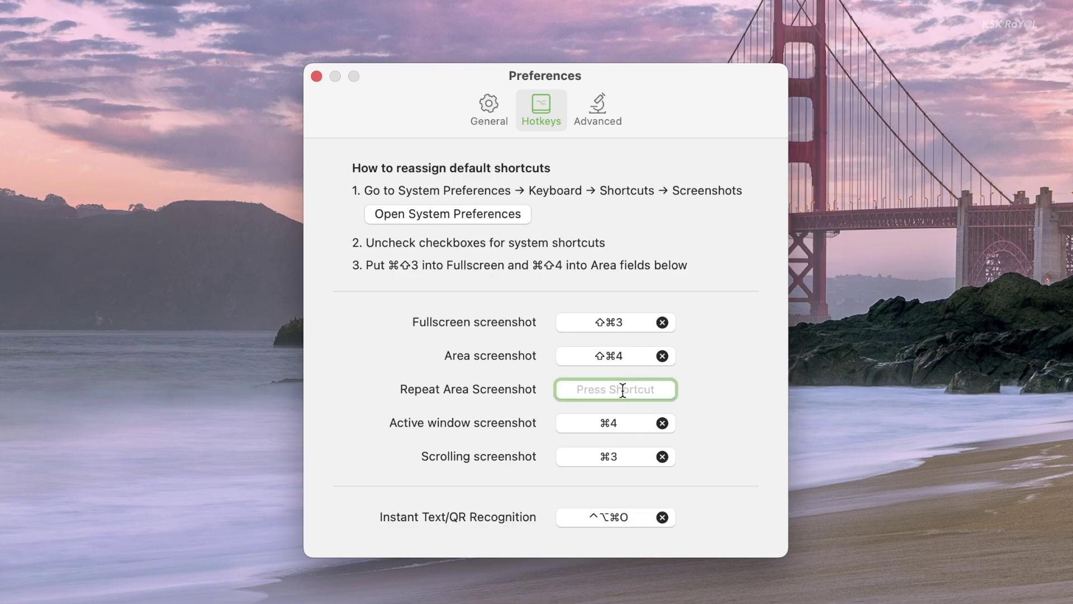
key("shift+super+1")
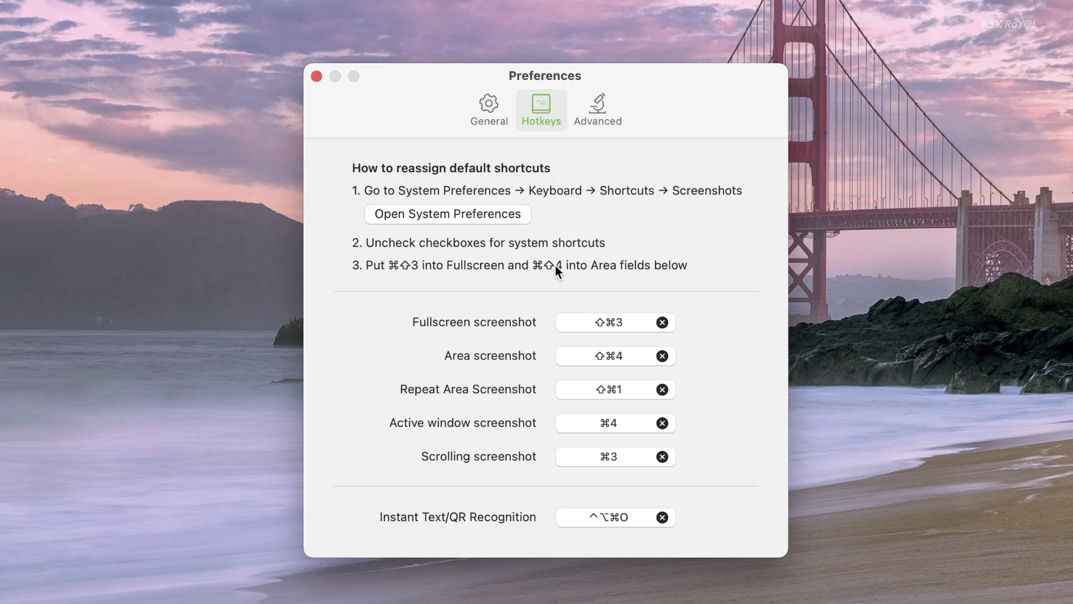
Capture the Apple Mac page with ⇧⌘1, pixelate its product icons, and save it
left_click(317, 76)
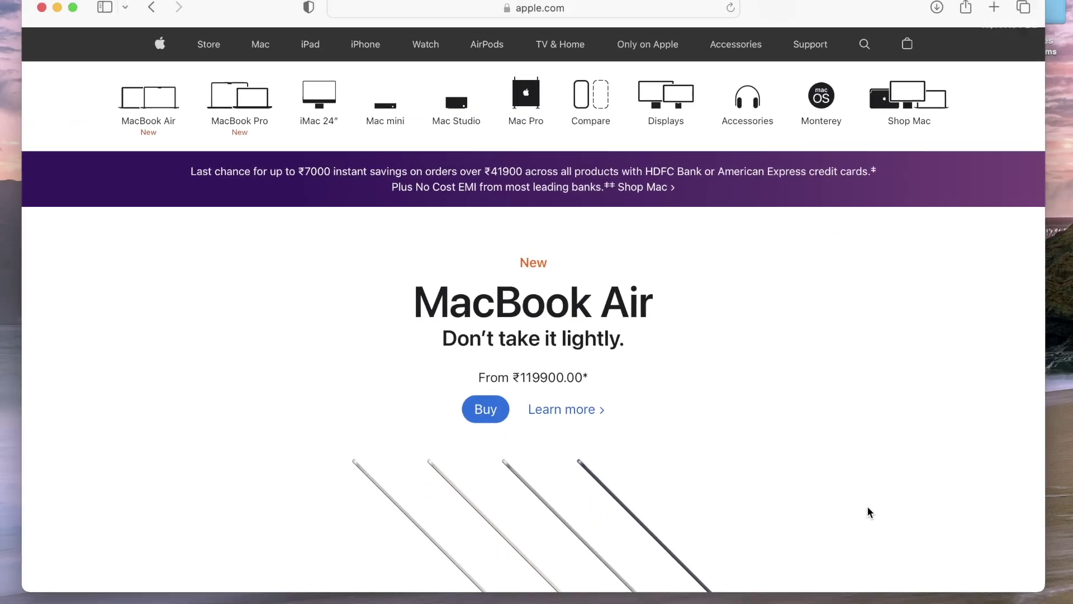
key("shift+super+1")
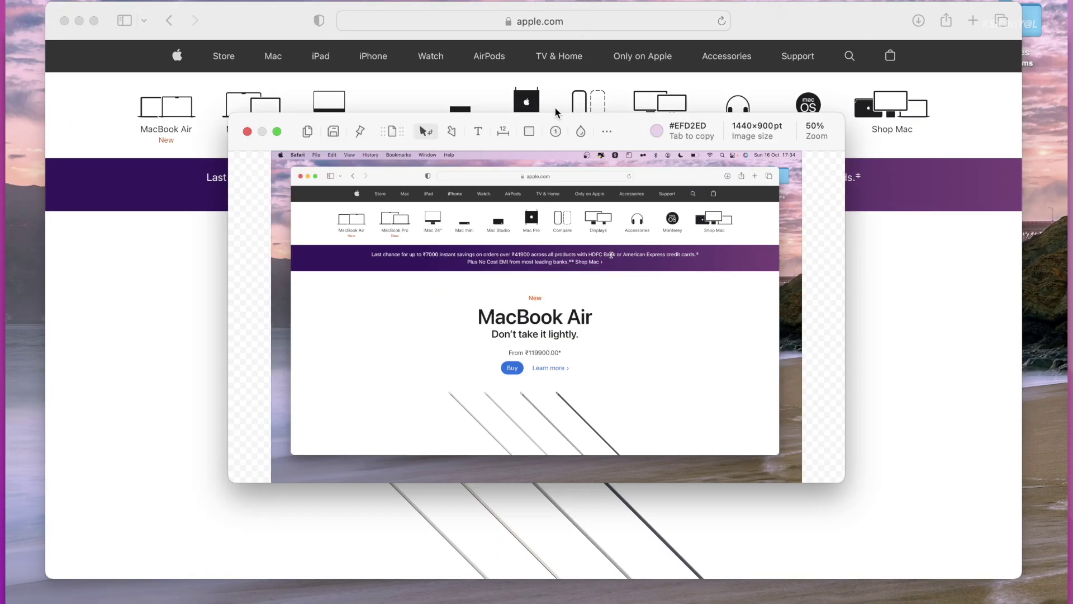
double_click(292, 131)
scroll(407, 217, "up", 3)
scroll(406, 216, "up", 3)
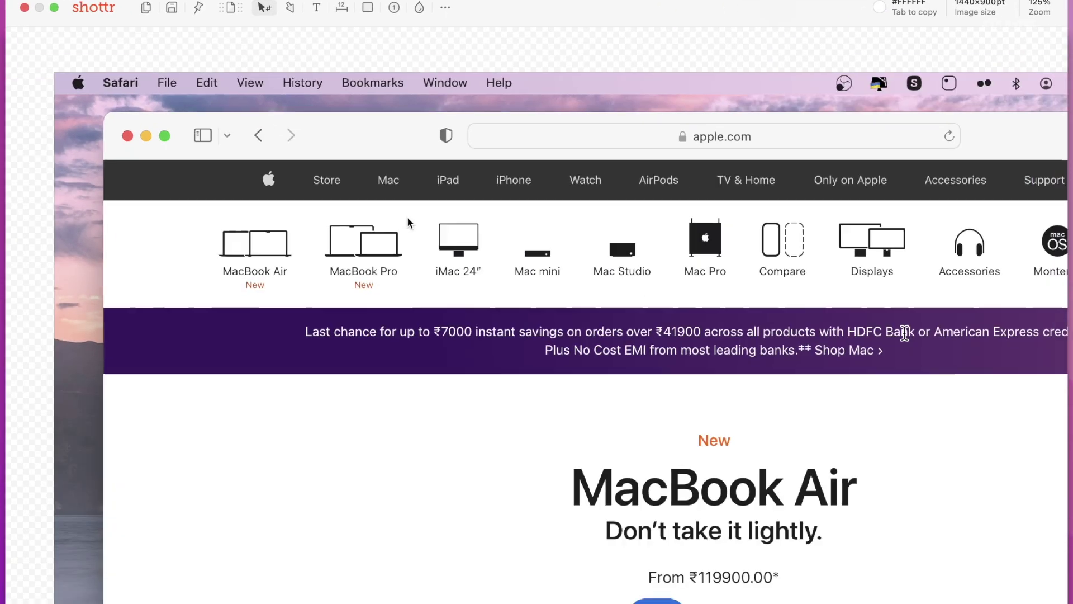
scroll(407, 216, "up", 3)
left_click_drag(165, 183, 505, 259)
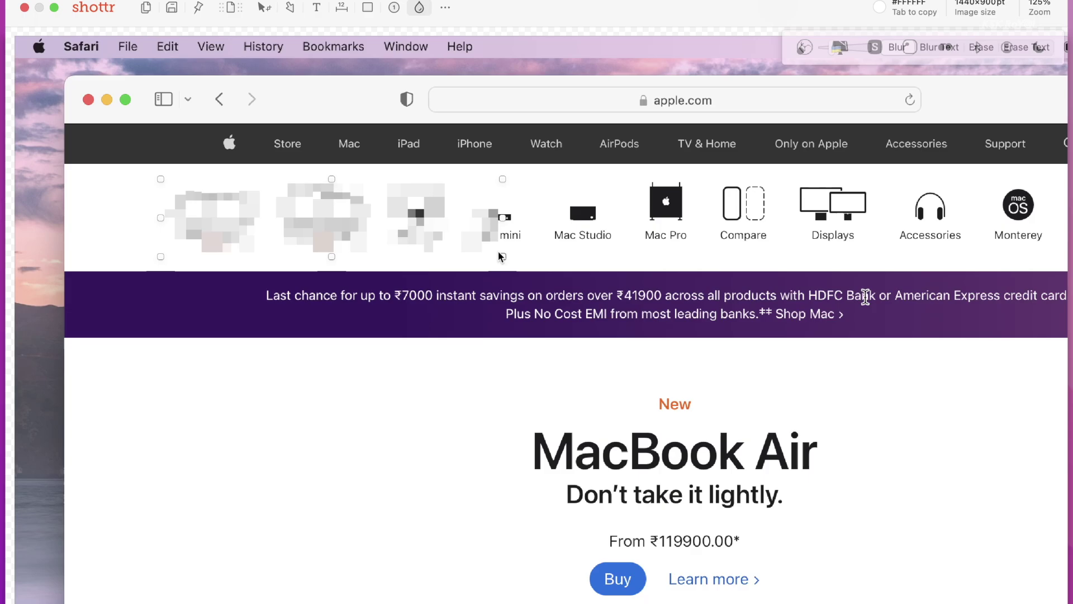
left_click_drag(622, 187, 790, 273)
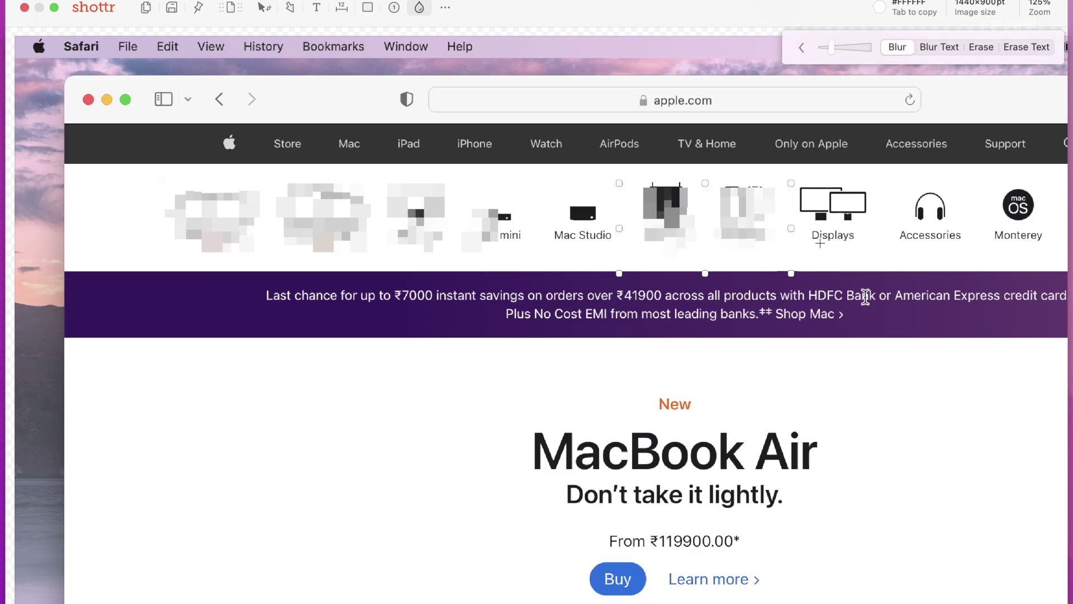
scroll(866, 299, "down", 5)
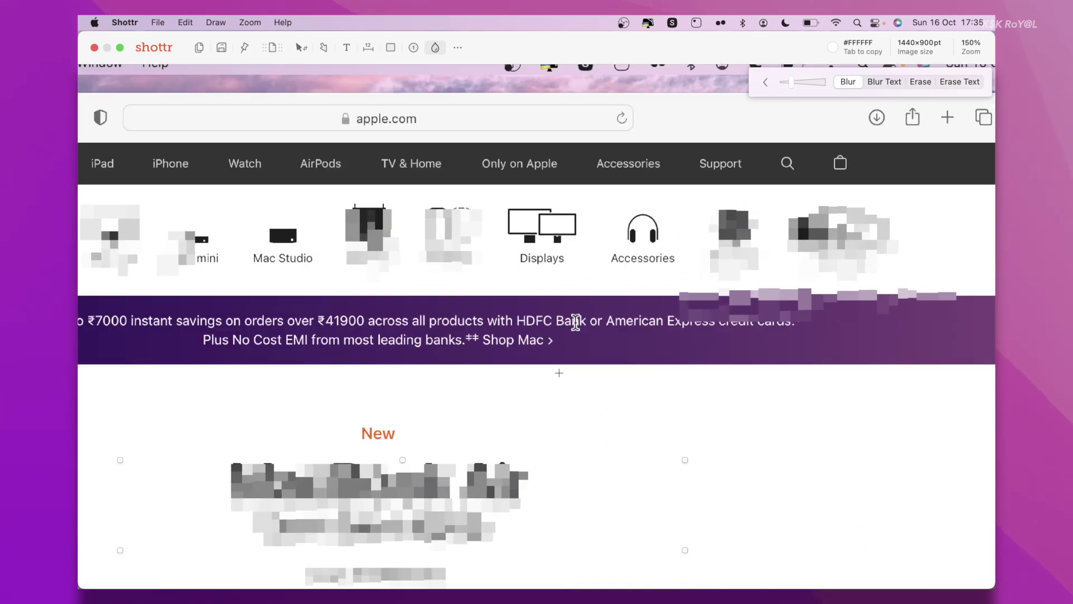
scroll(576, 323, "down", 2)
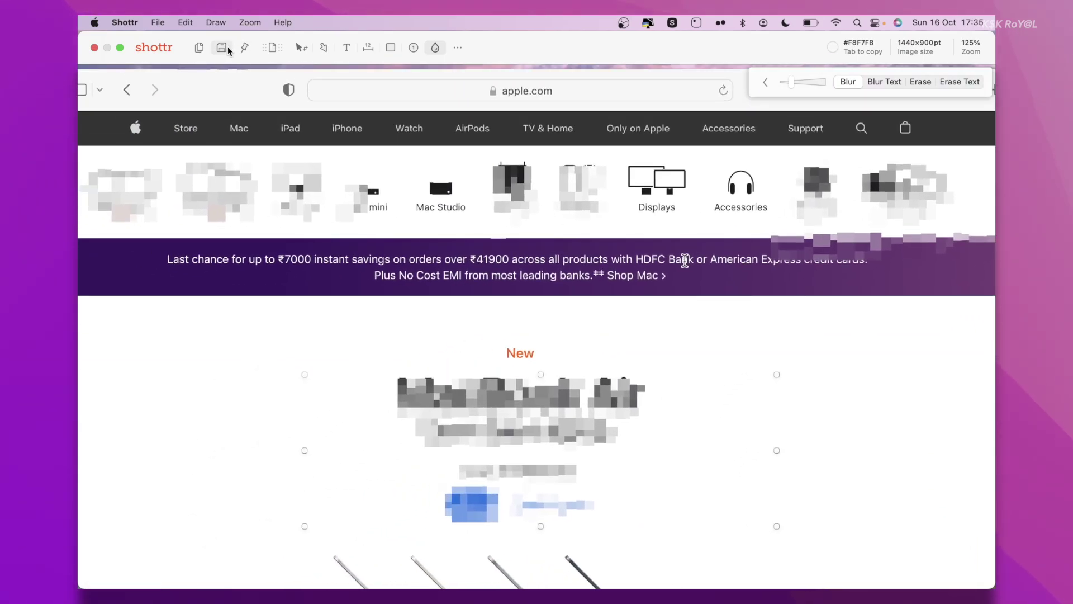
left_click(223, 48)
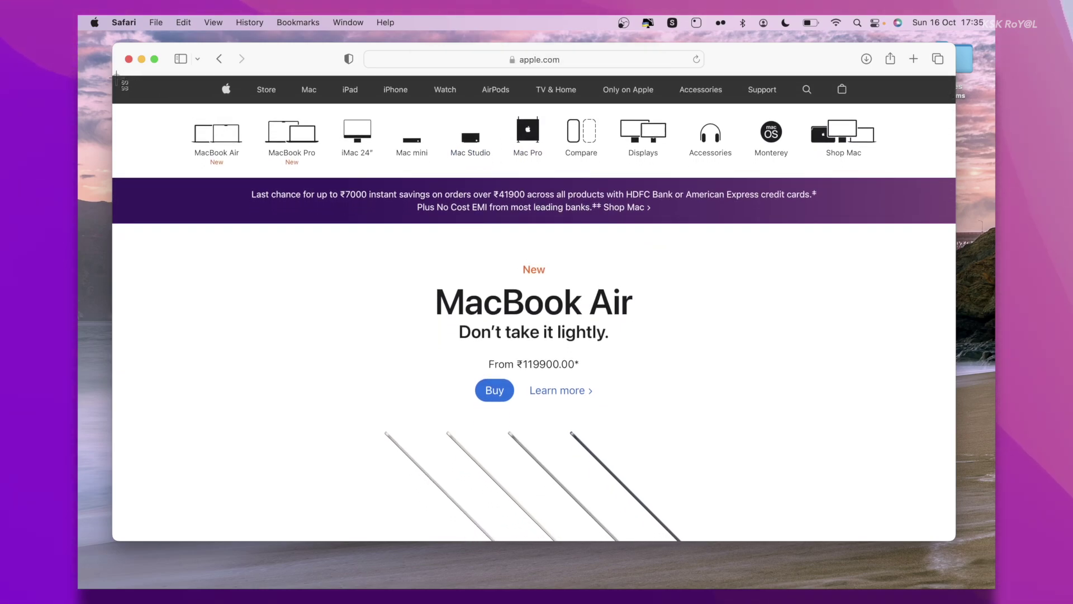
Drag over Safari's Apple Mac page to scroll-capture it down to Pro Apps
left_click_drag(114, 77, 948, 527)
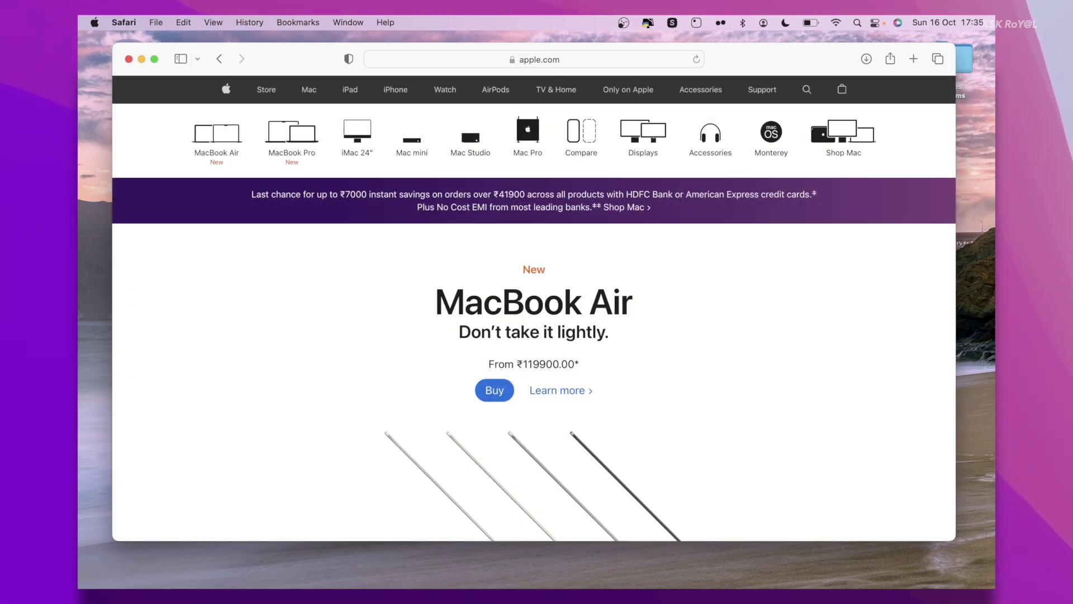
scroll(533, 301, "down", 5)
scroll(534, 301, "down", 5)
scroll(533, 302, "down", 5)
scroll(534, 302, "down", 5)
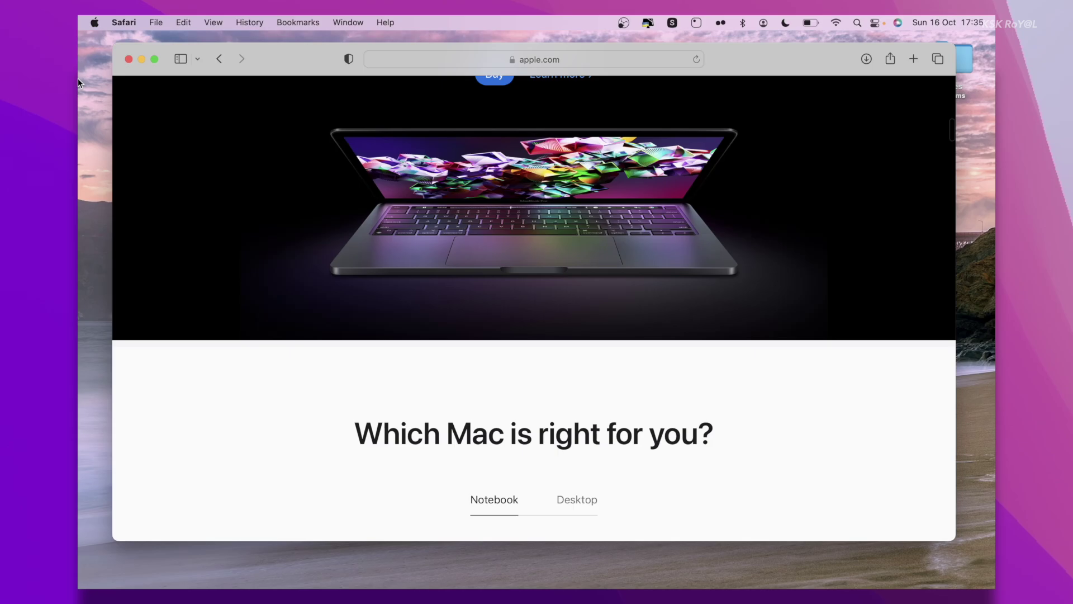
scroll(533, 302, "down", 5)
scroll(533, 302, "down", 5)
scroll(533, 302, "down", 5)
scroll(533, 303, "down", 5)
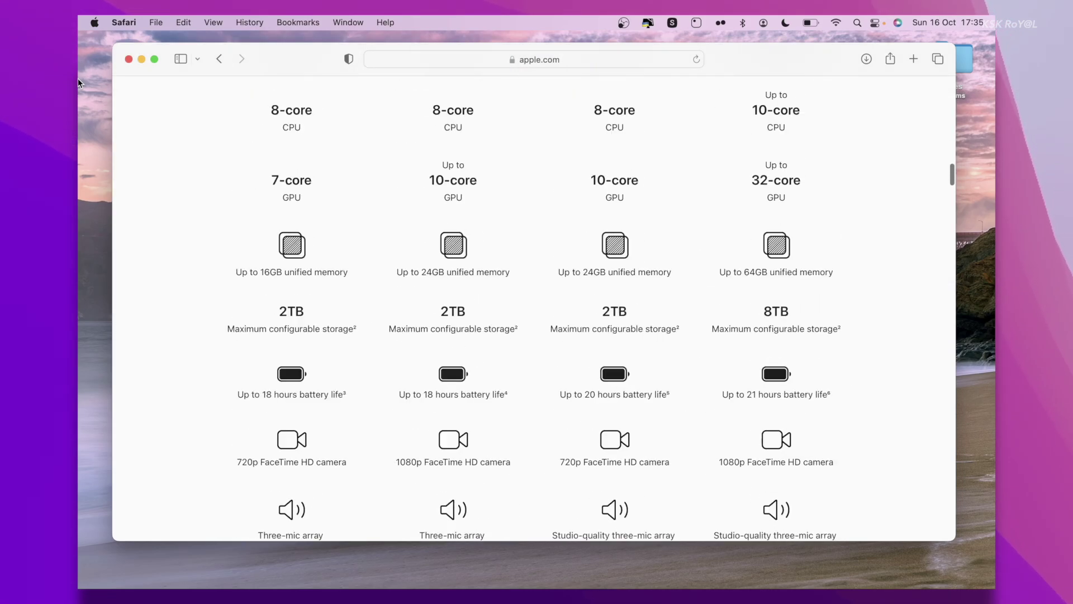
scroll(533, 301, "down", 5)
scroll(533, 301, "down", 5)
scroll(533, 302, "down", 5)
scroll(534, 302, "down", 5)
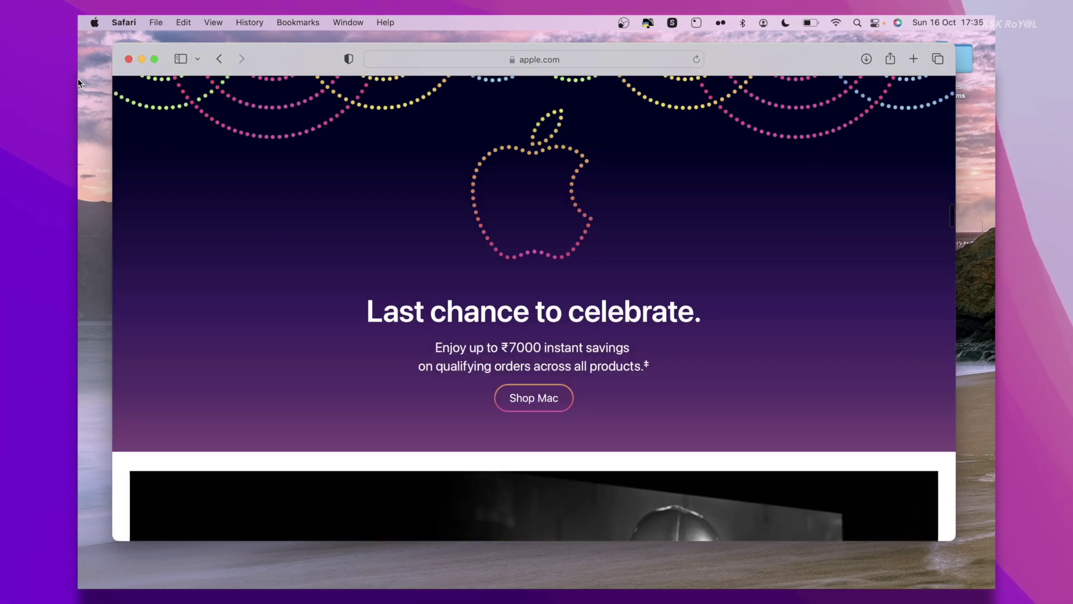
scroll(533, 302, "down", 5)
scroll(533, 301, "down", 5)
scroll(534, 302, "down", 5)
scroll(534, 302, "down", 5)
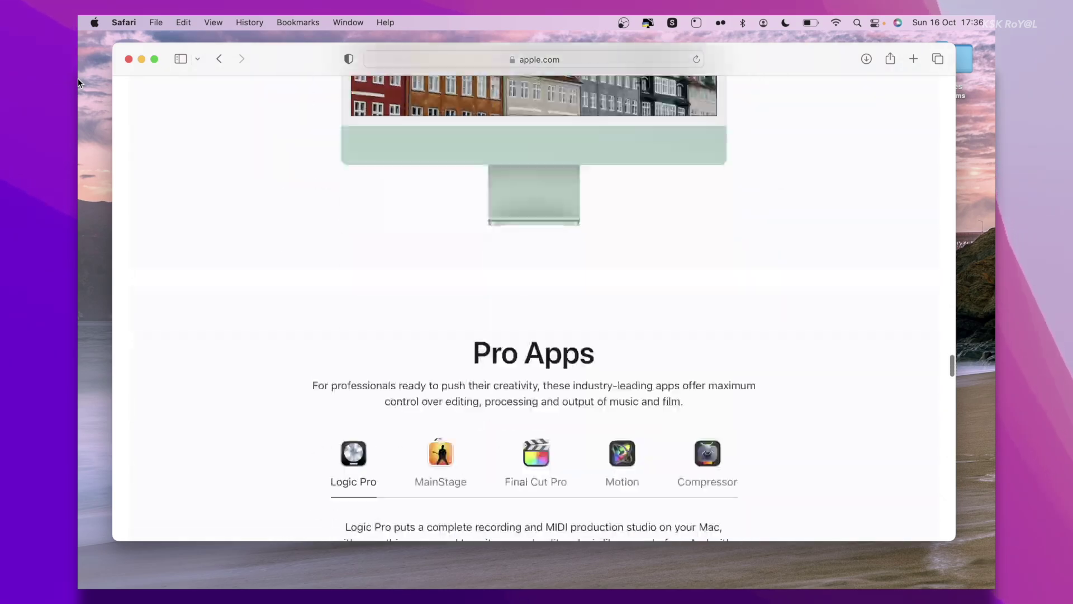
scroll(533, 302, "down", 5)
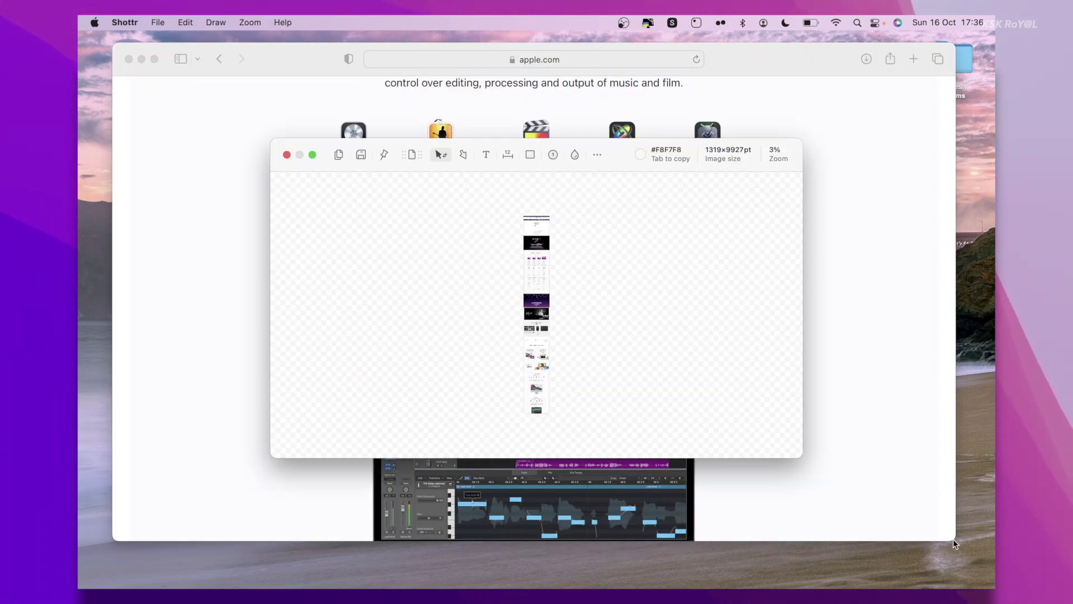
scroll(520, 219, "up", 5)
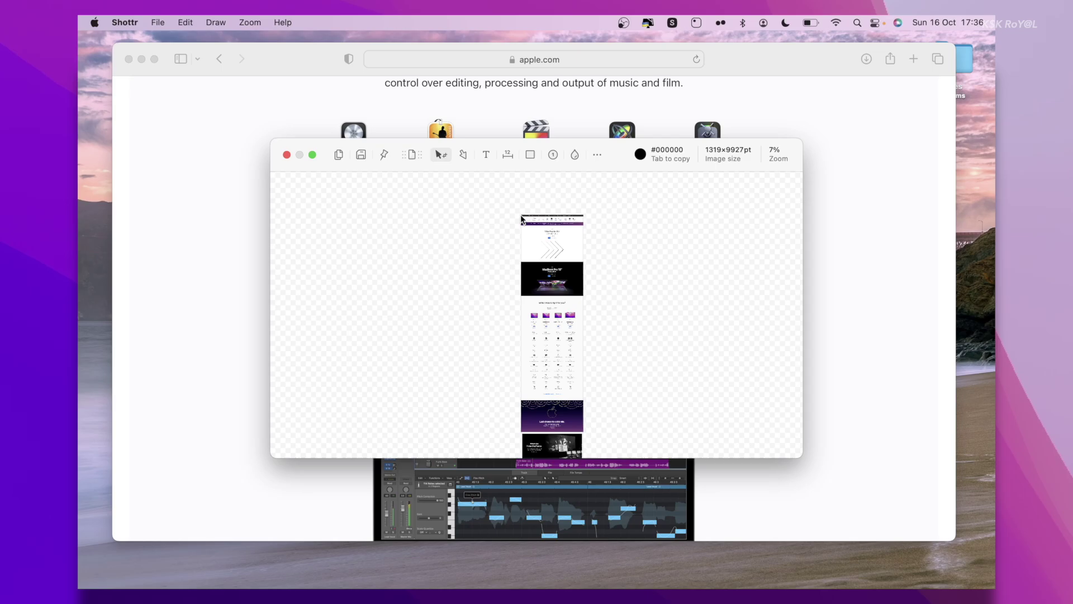
scroll(520, 219, "up", 5)
scroll(521, 215, "up", 3)
scroll(547, 222, "up", 5)
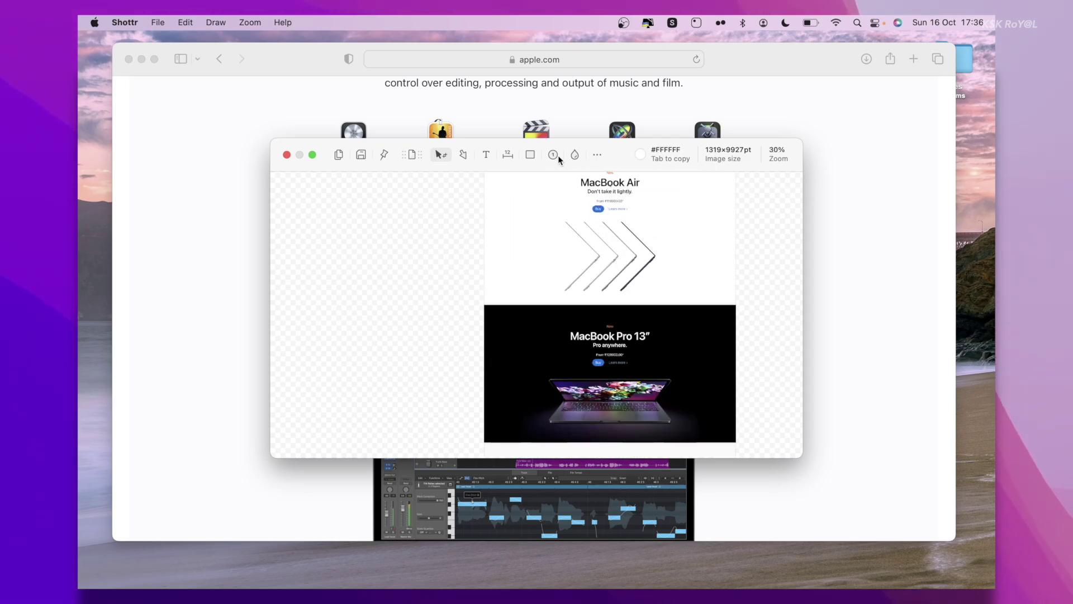
Maximize Shottr's editor and add red arrows at the MacBook Air tagline and Monterey icon
double_click(622, 145)
scroll(645, 217, "down", 2)
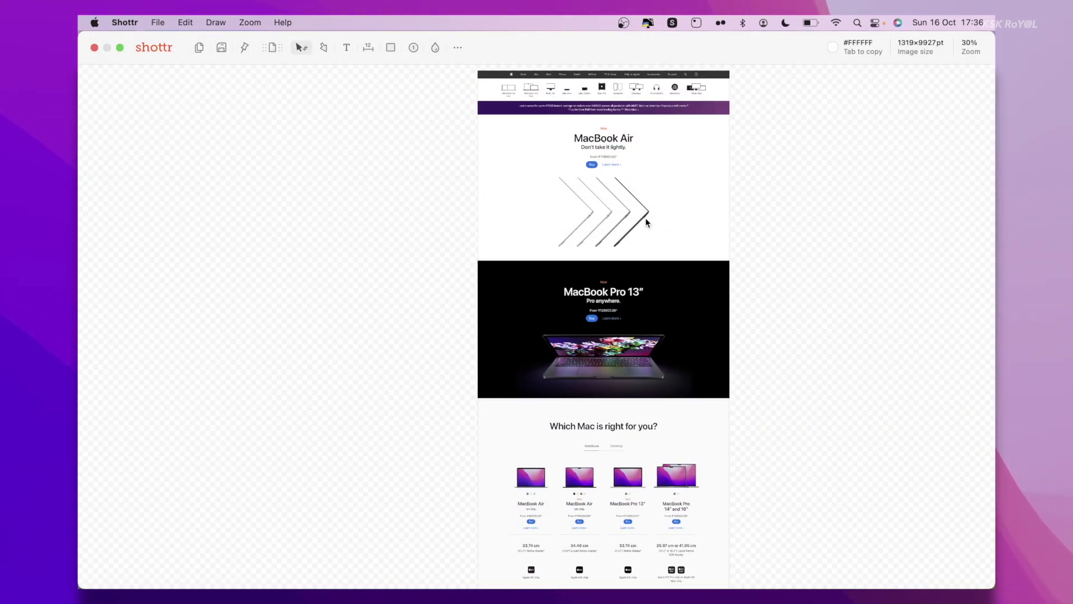
scroll(581, 193, "up", 3)
scroll(580, 193, "up", 3)
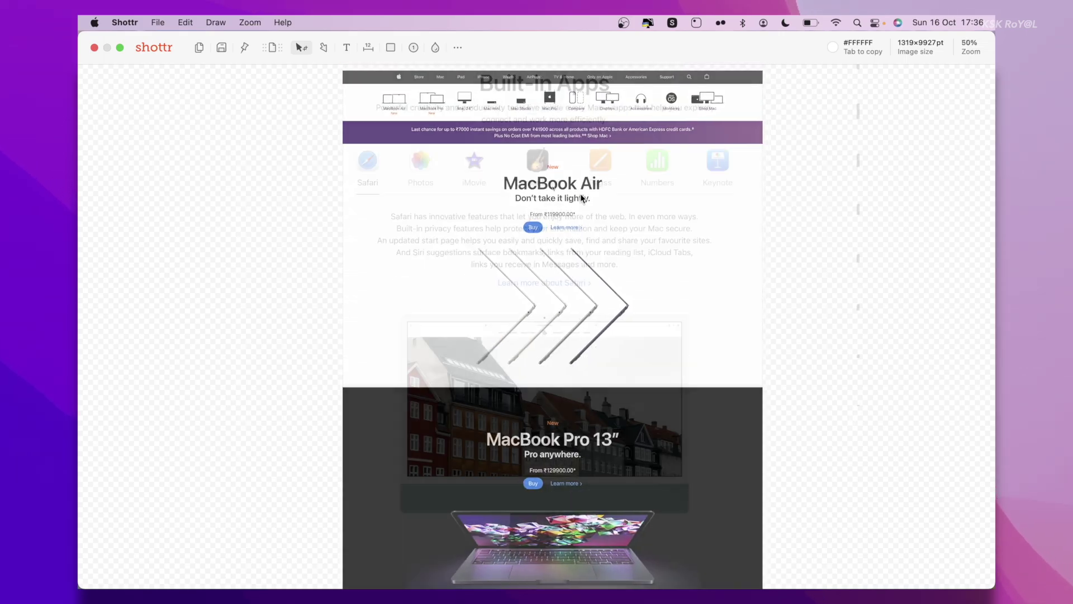
scroll(580, 194, "up", 3)
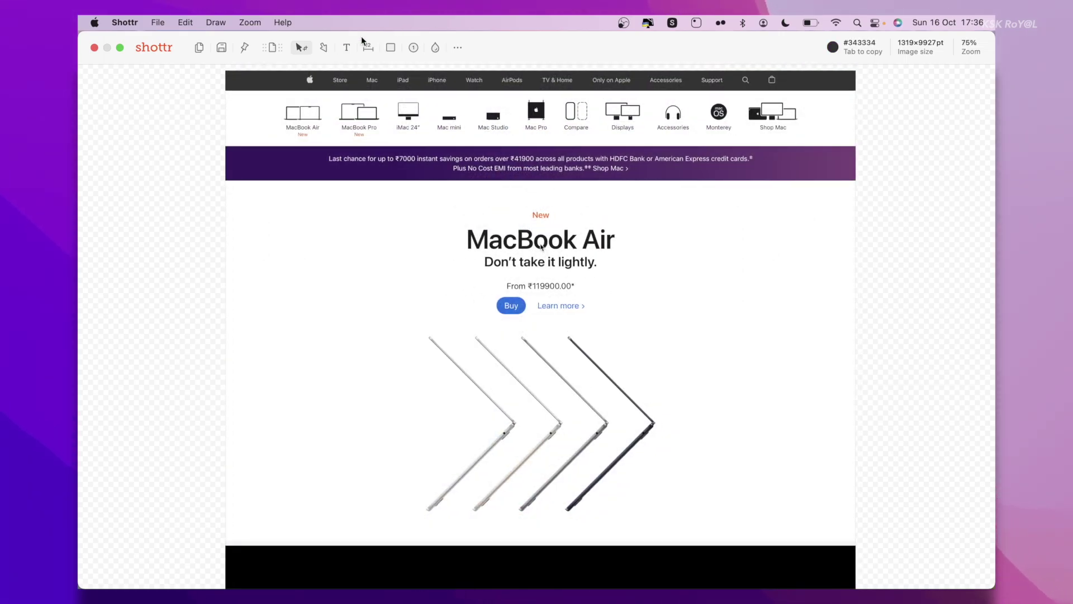
left_click(322, 47)
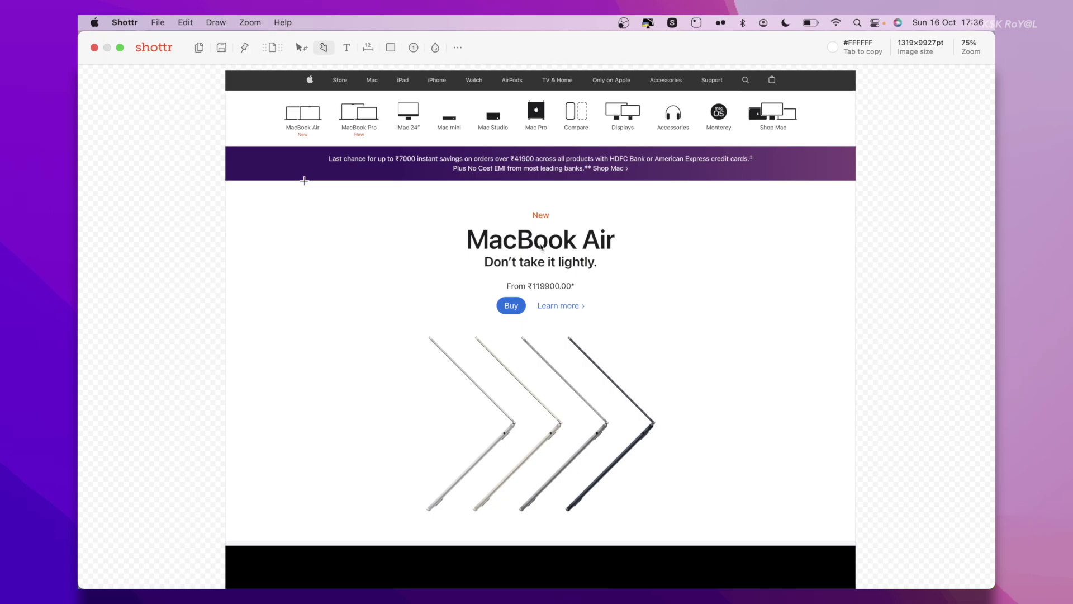
left_click_drag(300, 188, 467, 264)
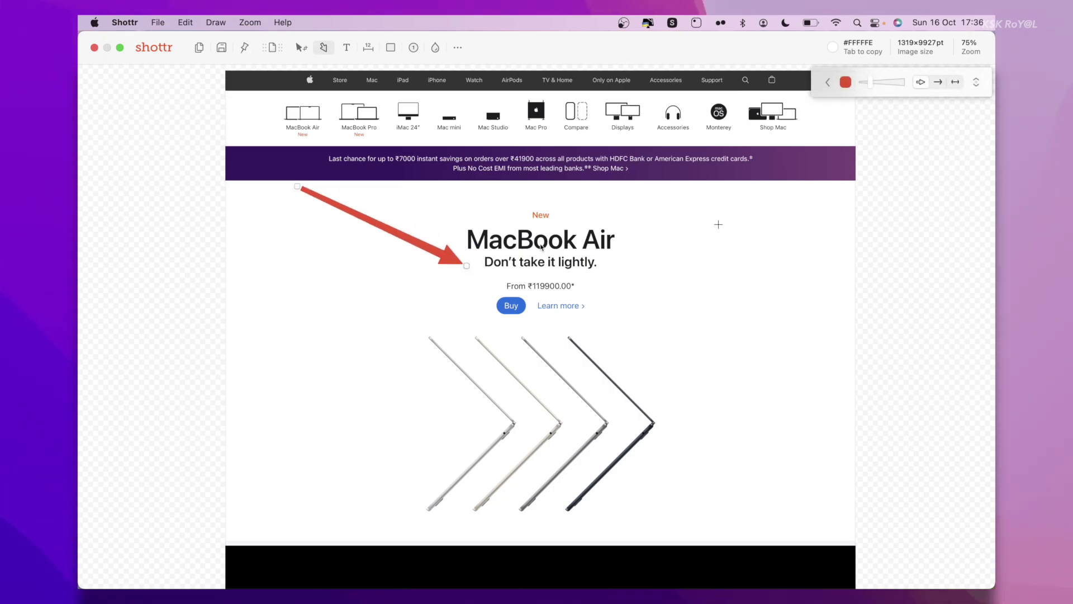
left_click_drag(723, 199, 719, 138)
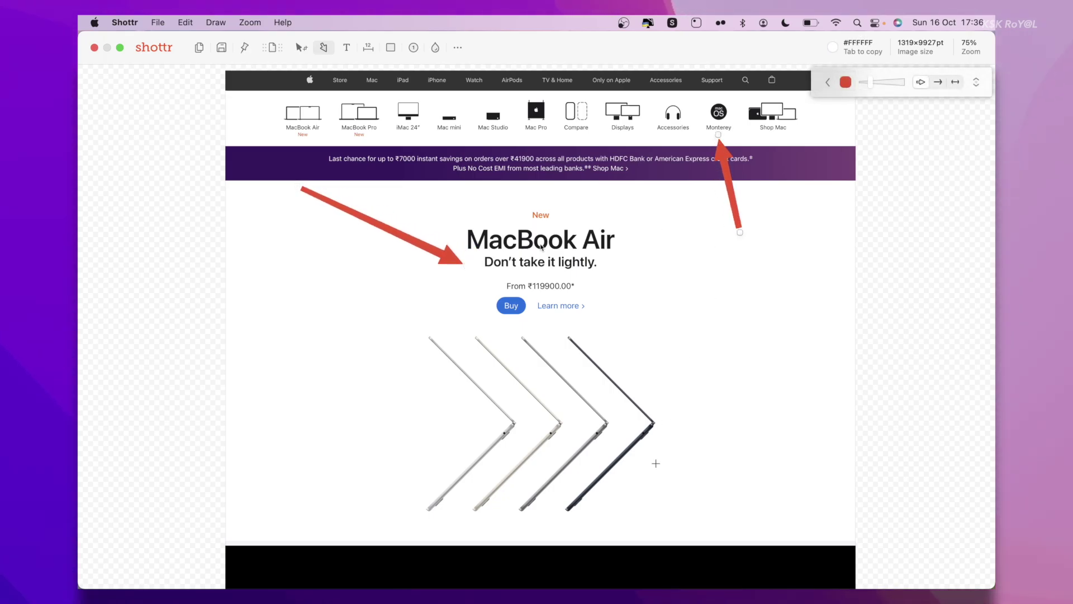
scroll(655, 463, "down", 5)
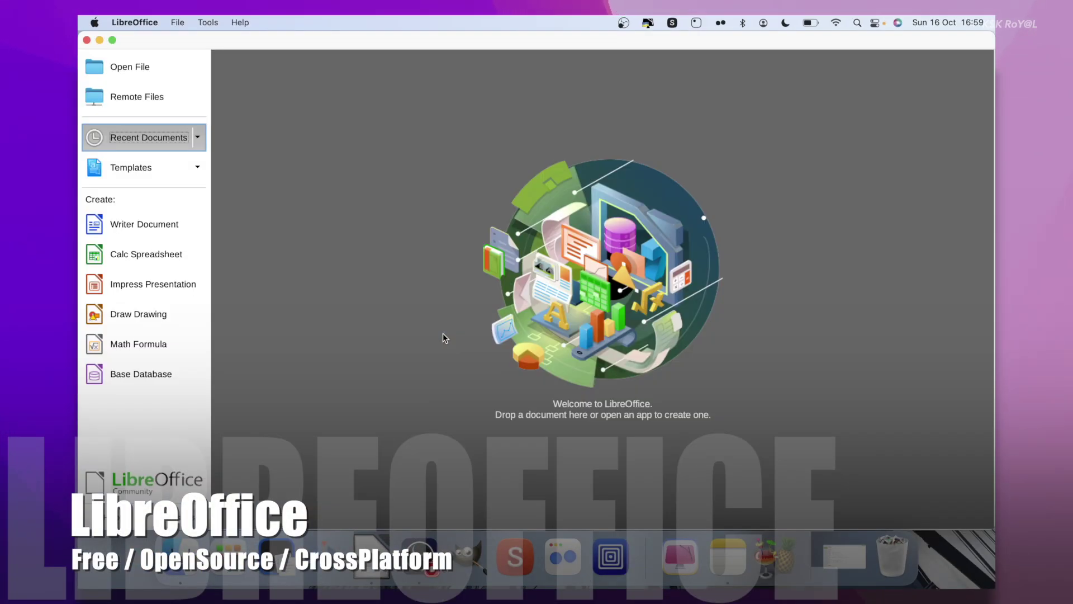
Create a blank Writer document from the LibreOffice Start Center
left_click(156, 234)
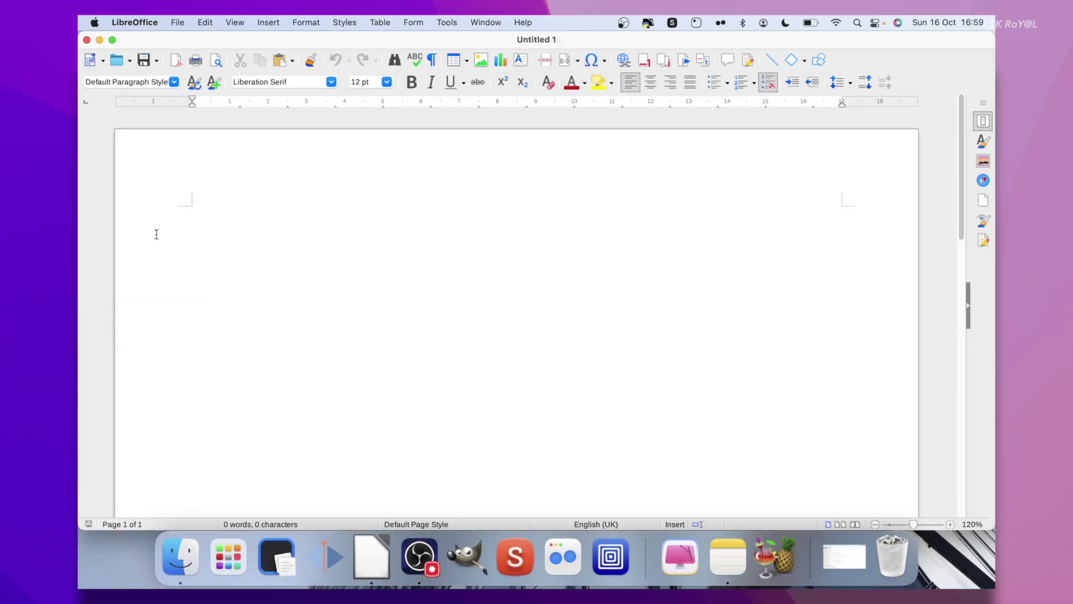
scroll(258, 243, "down", 2)
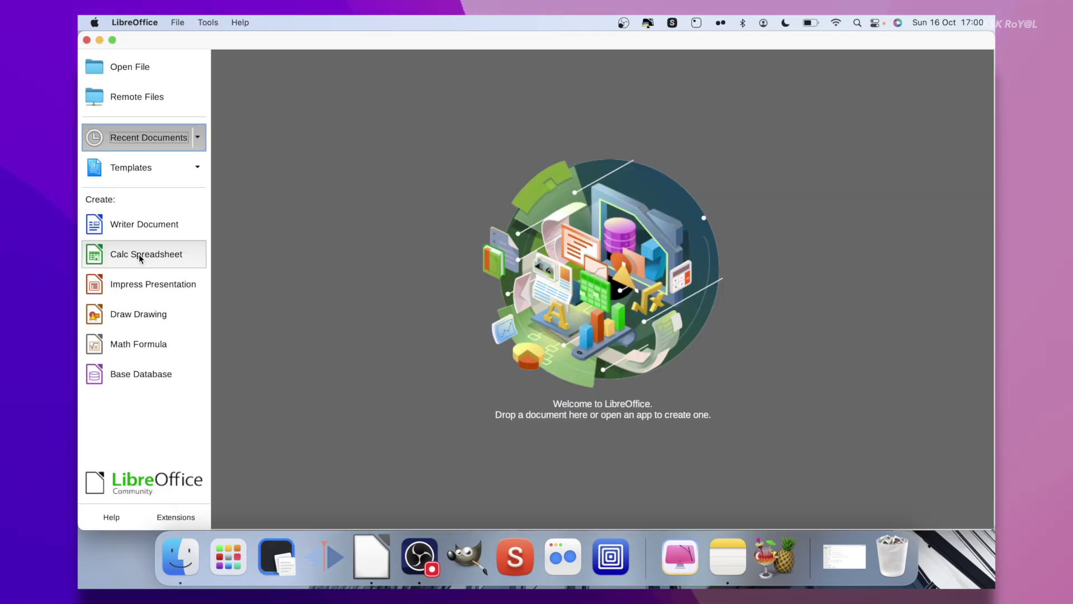
Start a new Calc table at A3 and widen column C for the email addresses
left_click(138, 255)
scroll(356, 256, "up", 5)
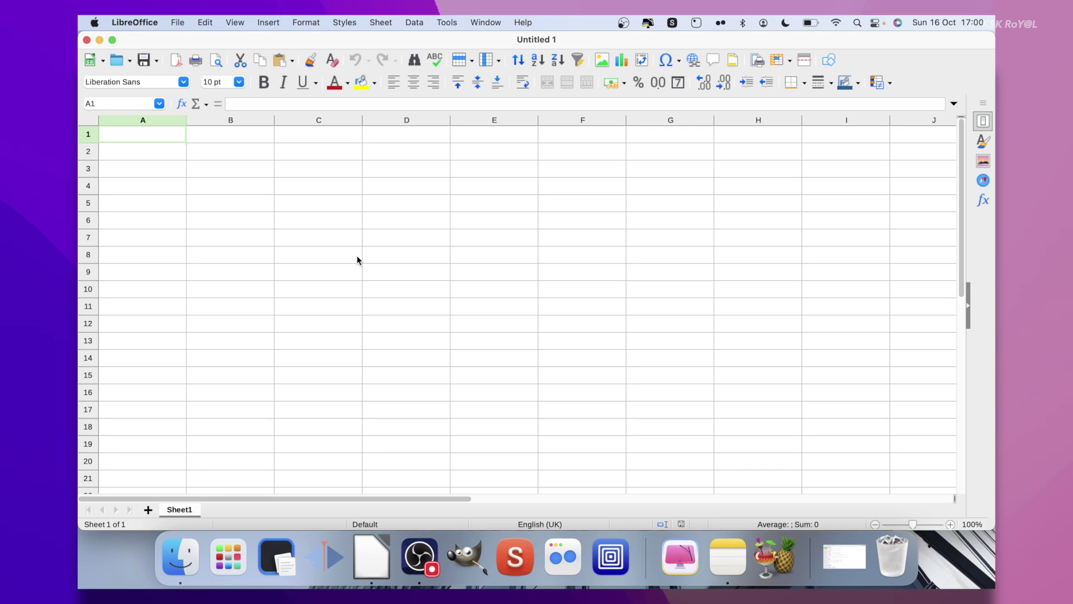
left_click(215, 208)
type("ID\tName")
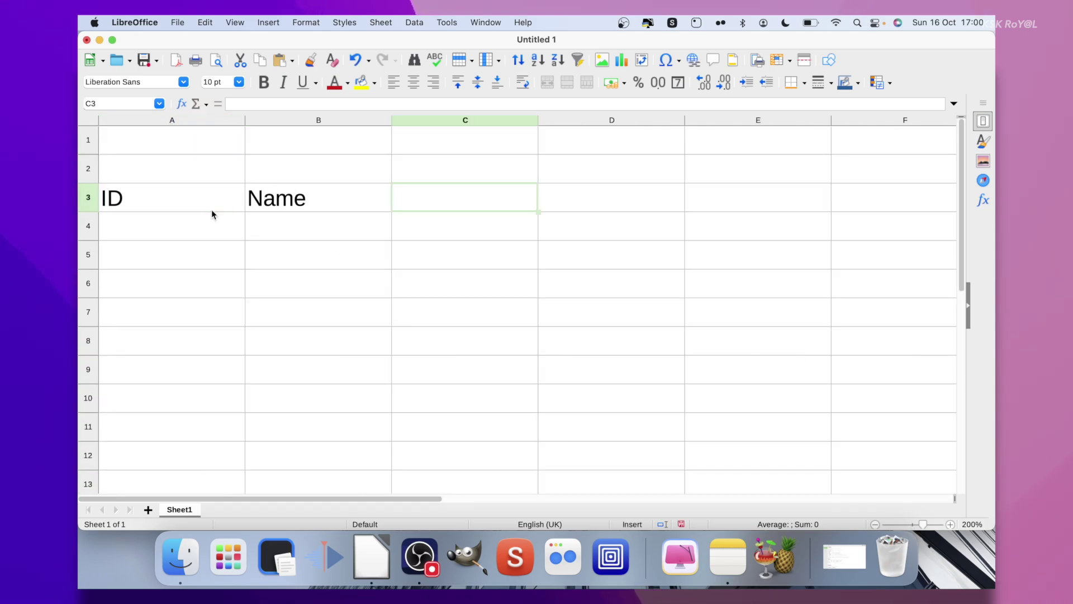
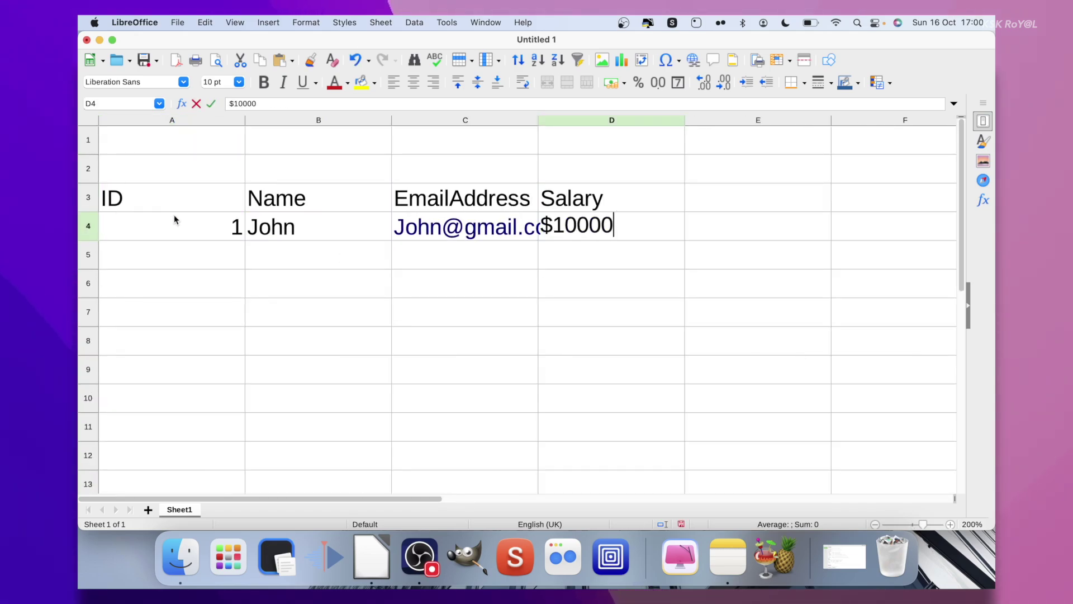
left_click(464, 120)
left_click_drag(538, 120, 619, 120)
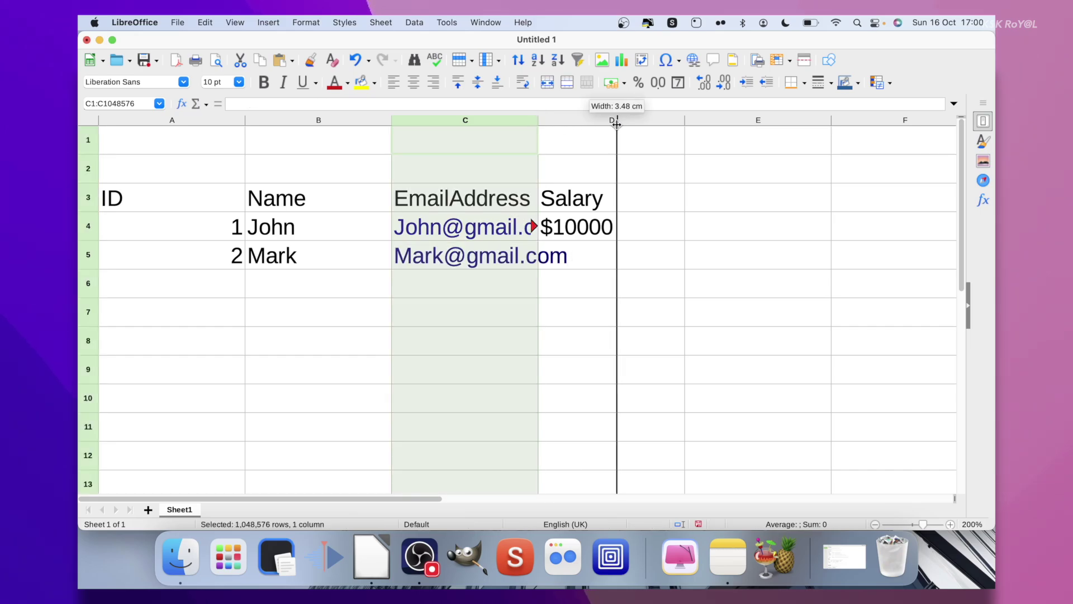
left_click(611, 256)
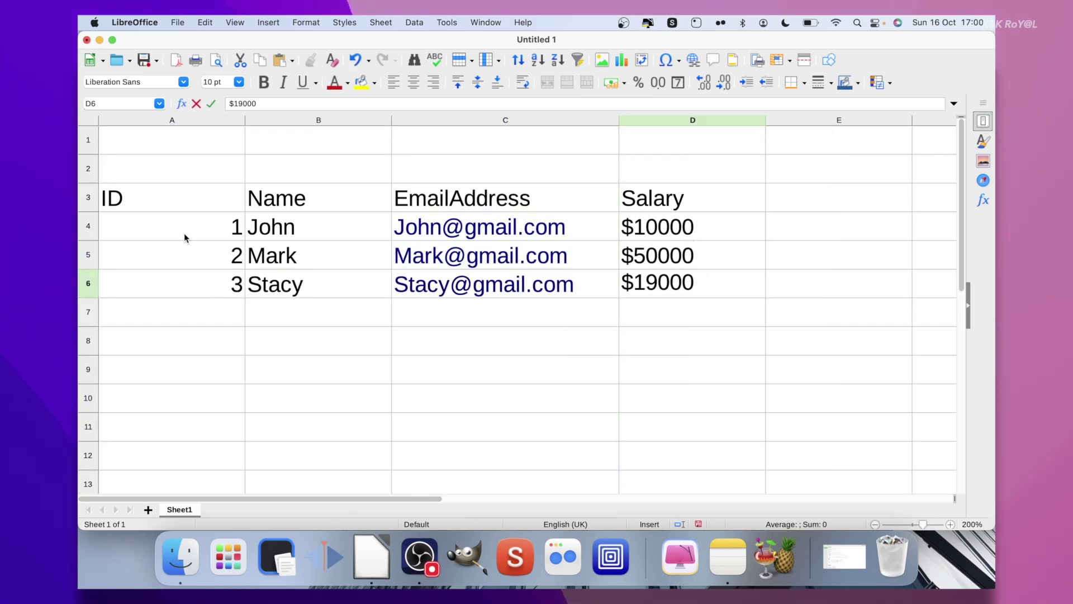
Fill header row A3:D3 with dark grey and select the IDs in A4:A6
left_click(412, 81)
mouse_move(172, 198)
left_mouse_down()
mouse_move(692, 284)
mouse_move(693, 199)
left_mouse_up()
left_click(376, 84)
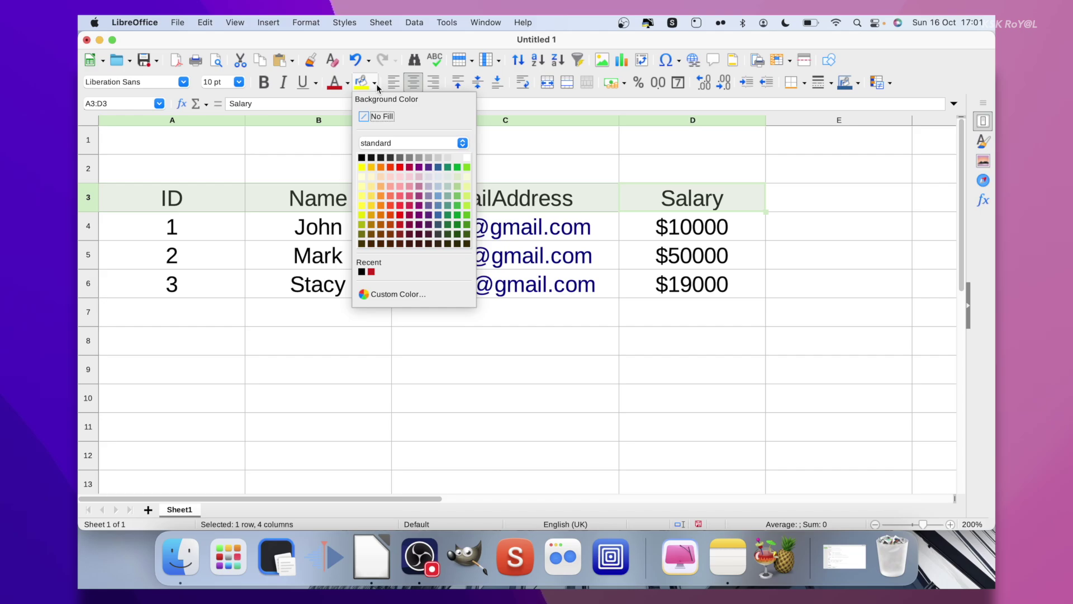
left_click(388, 159)
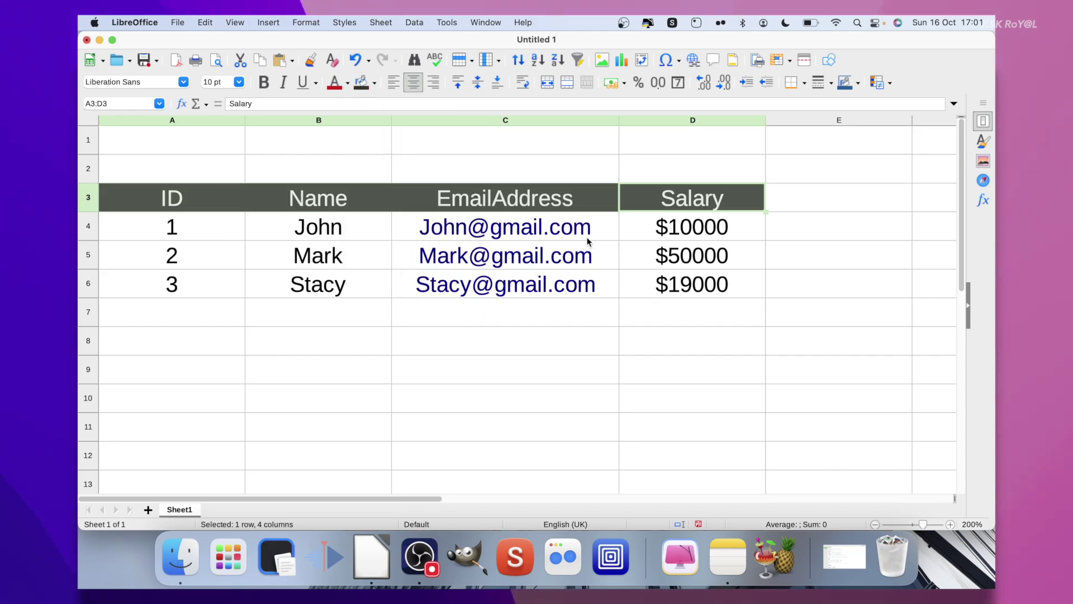
left_click_drag(194, 227, 234, 292)
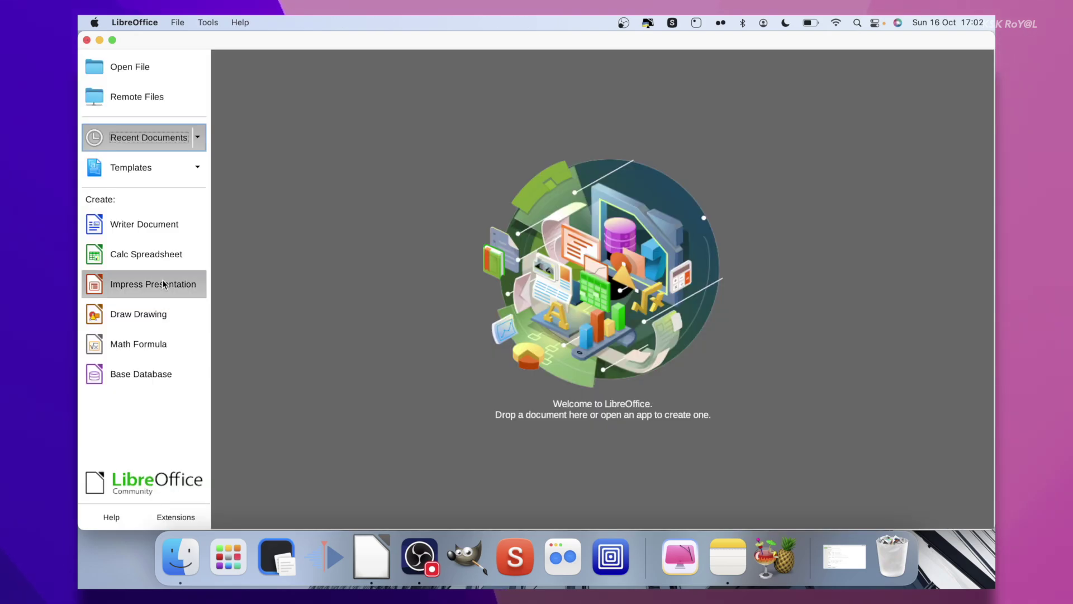
Create an Impress presentation from the Lights template and browse its three slides
left_click(179, 280)
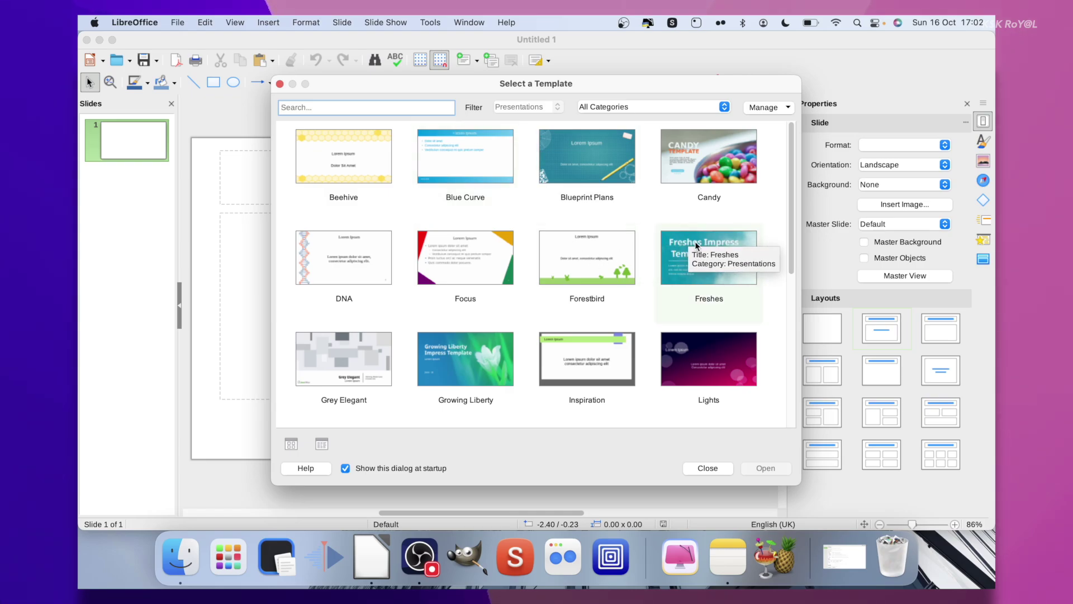
left_click(705, 375)
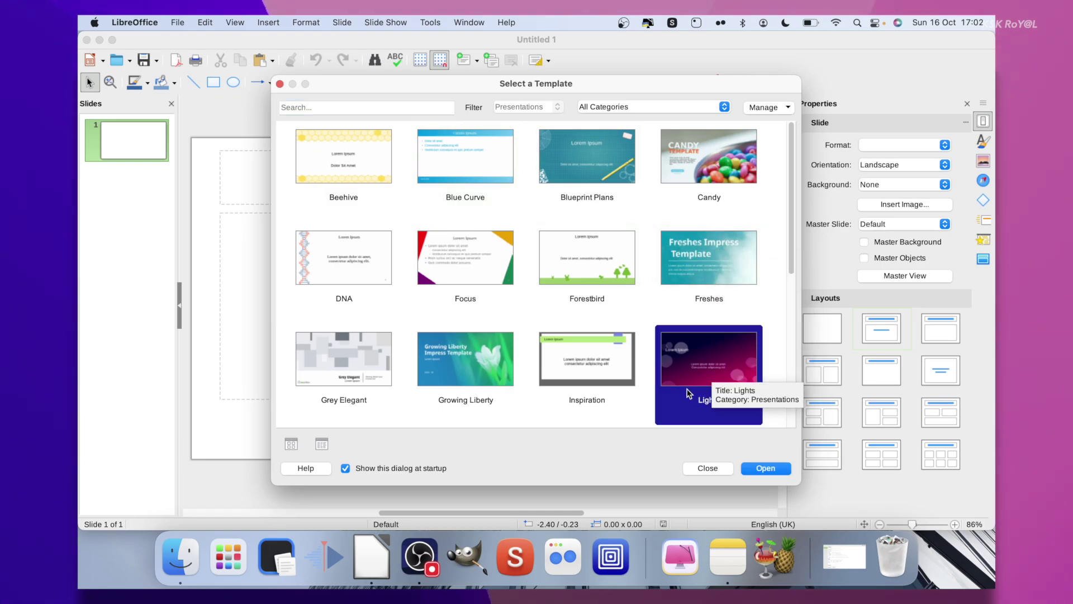
scroll(696, 382, "down", 5)
left_click(762, 471)
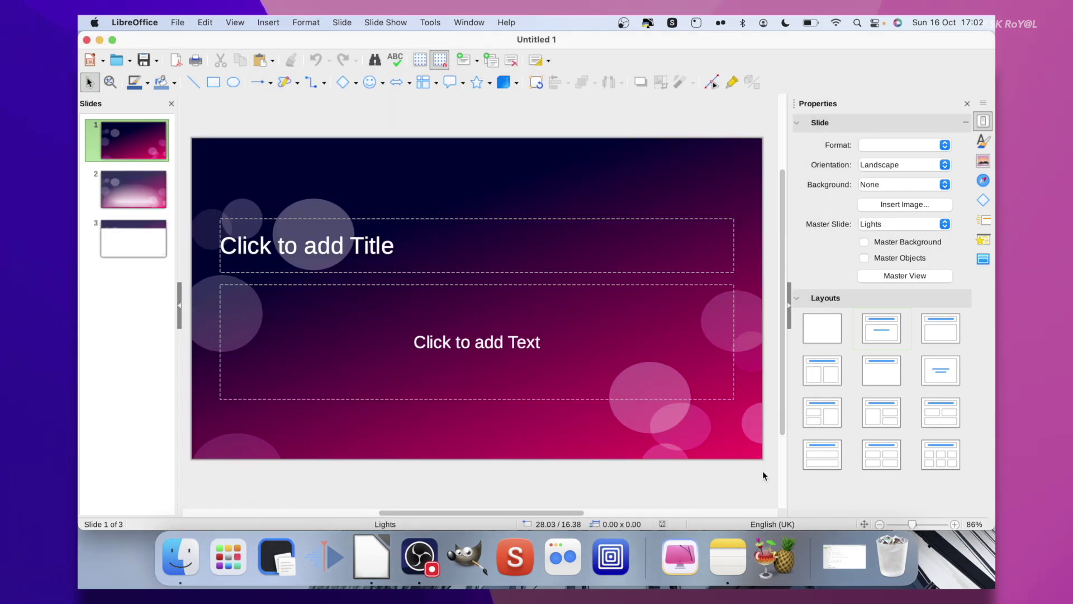
scroll(525, 323, "down", 1)
scroll(525, 322, "up", 1)
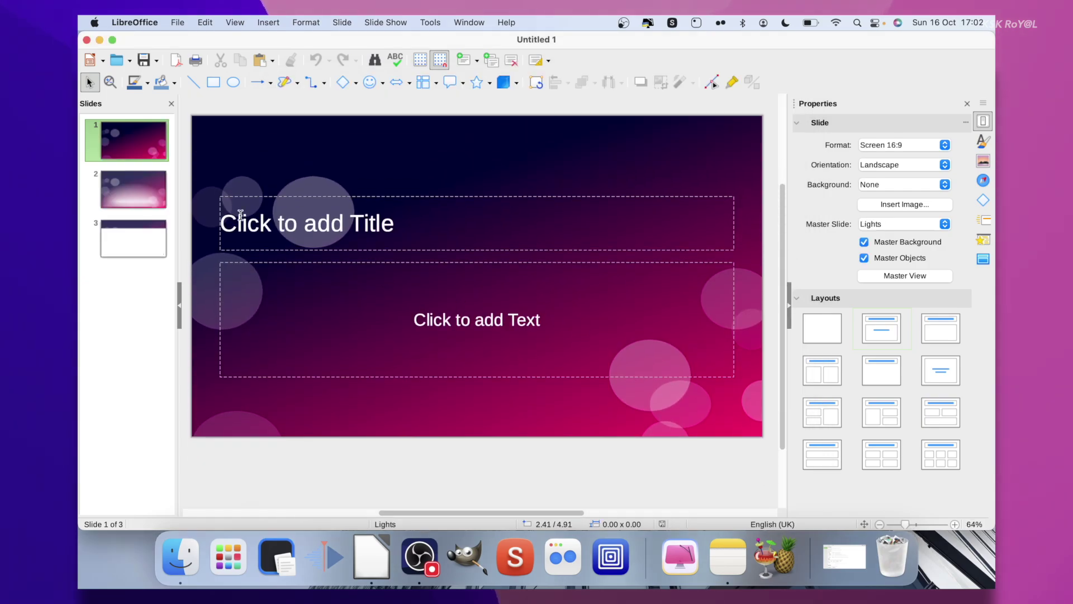
left_click(142, 193)
left_click(138, 239)
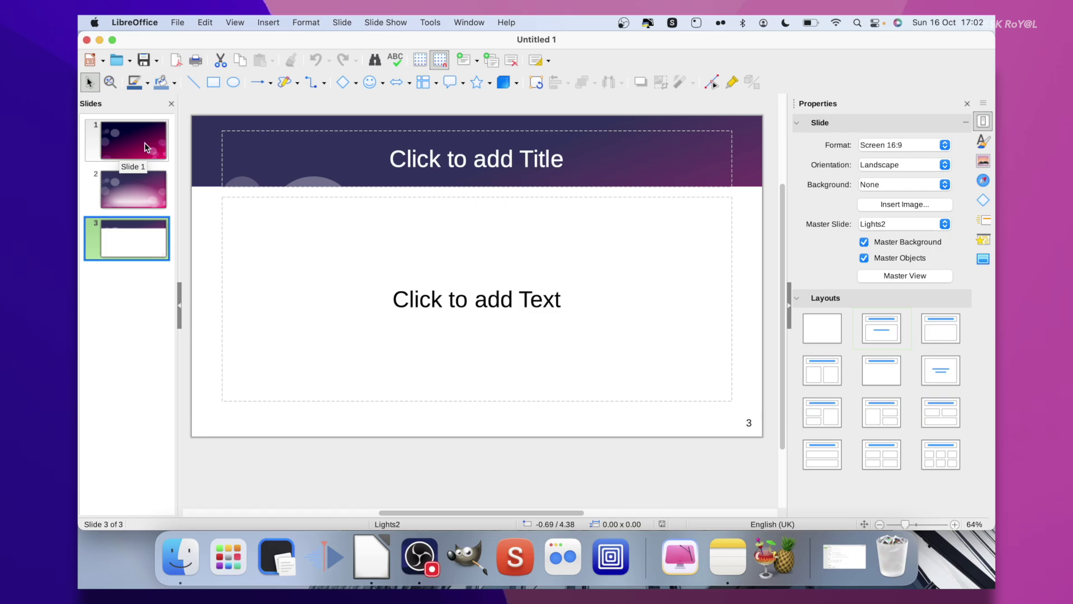
left_click(145, 147)
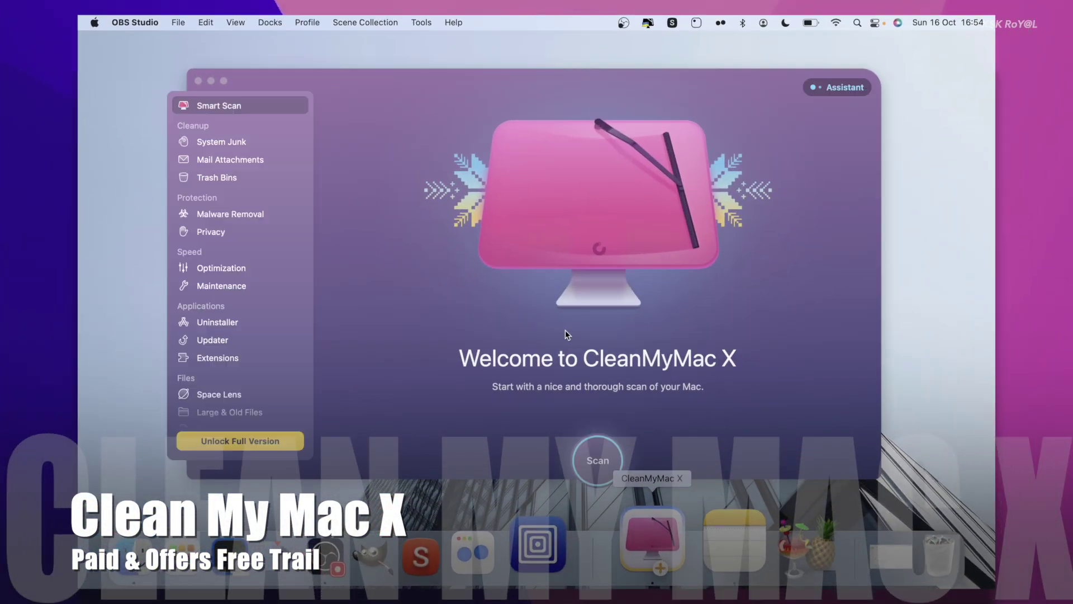
Scan System Junk after glancing at Mail Attachments and Trash Bins, then review details
left_click(566, 329)
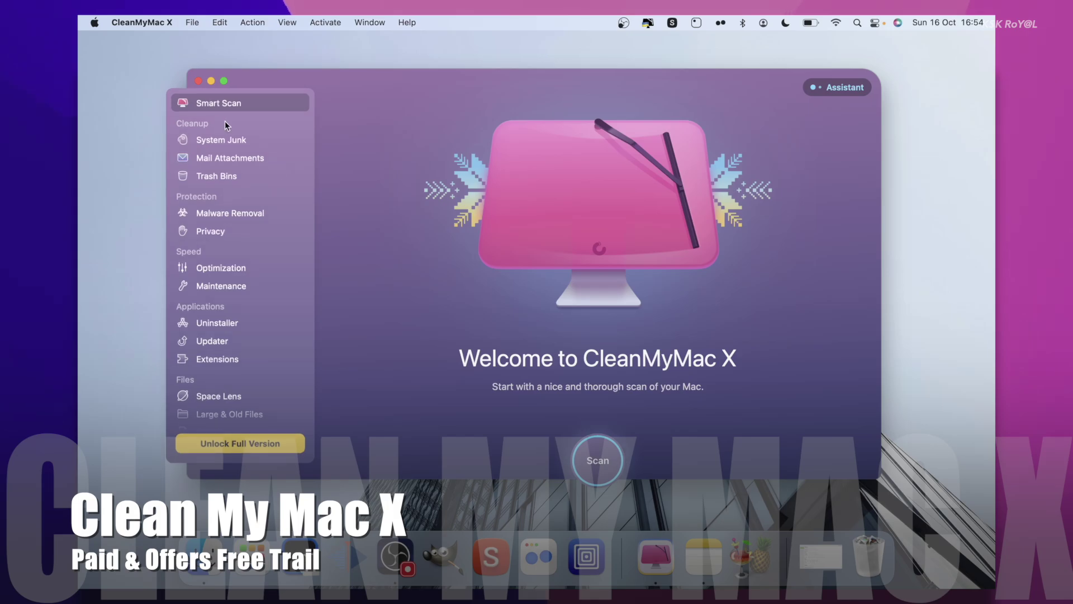
left_click(216, 139)
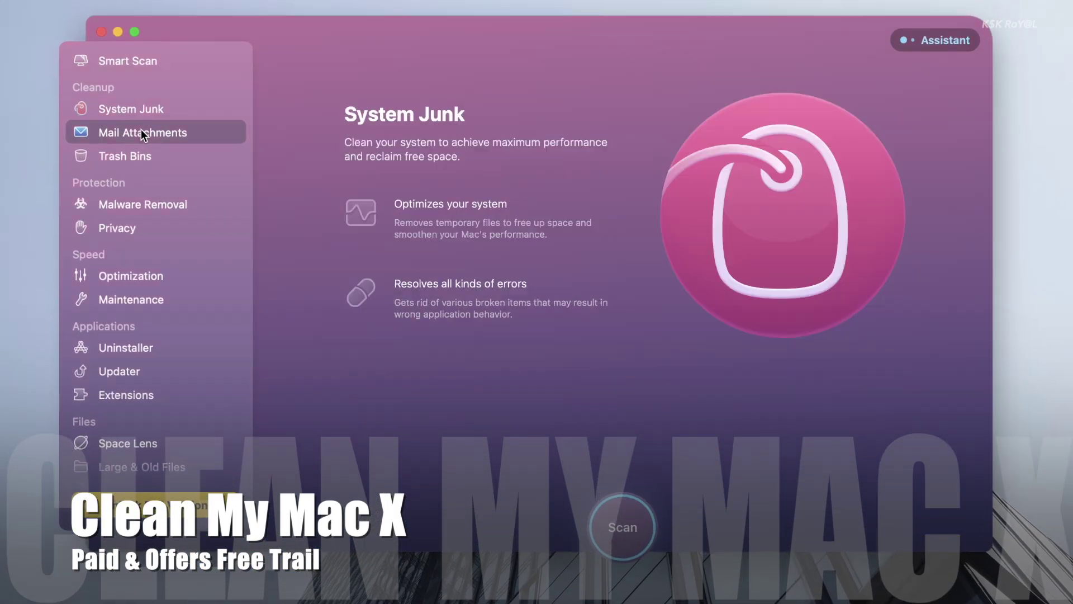
left_click(142, 133)
left_click(142, 155)
left_click(135, 109)
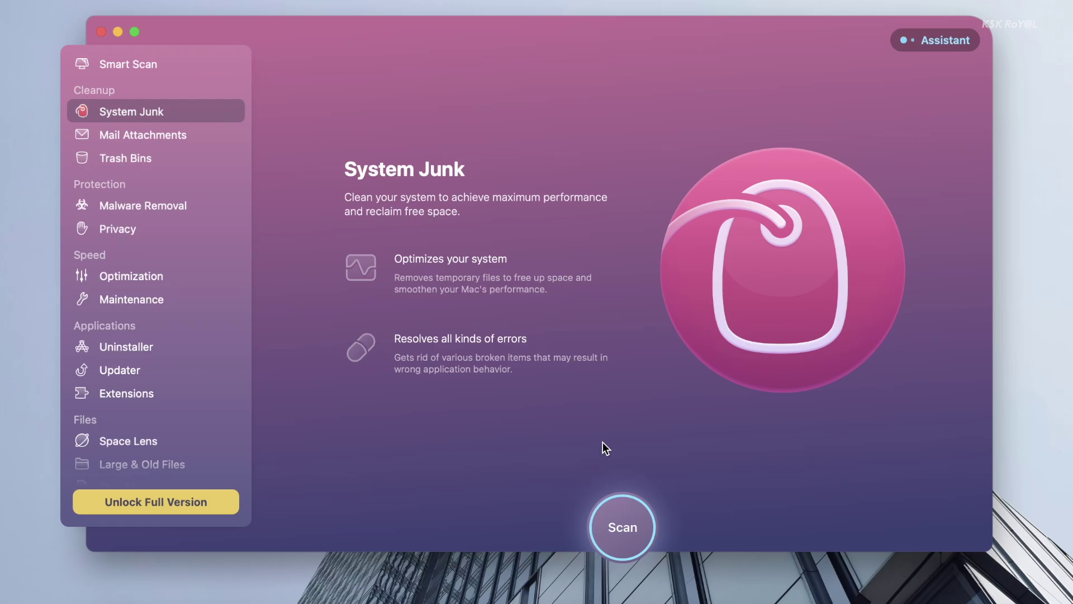
left_click(623, 527)
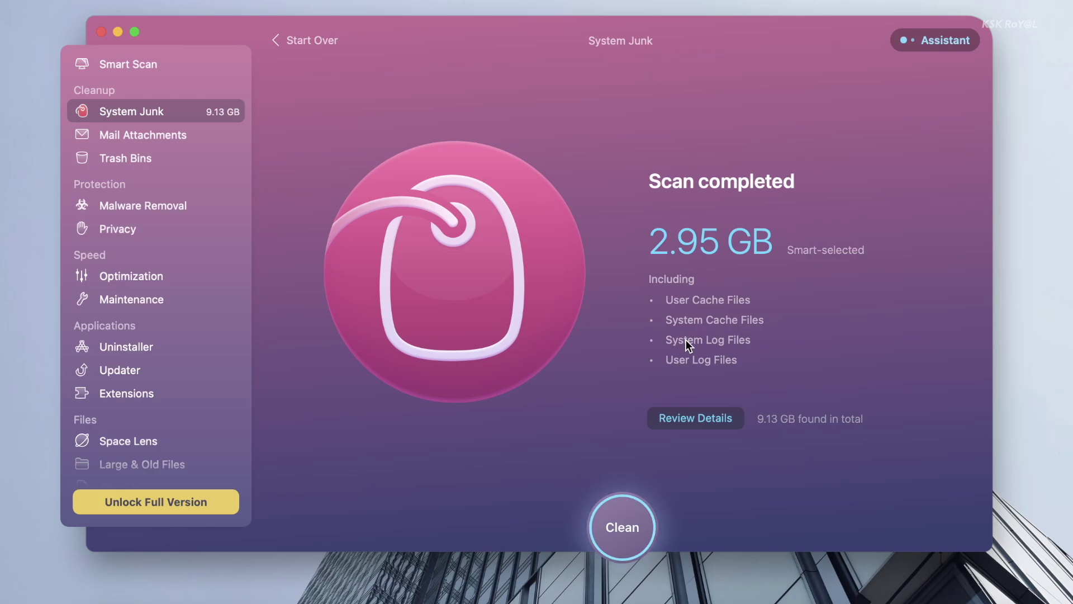
left_click(716, 422)
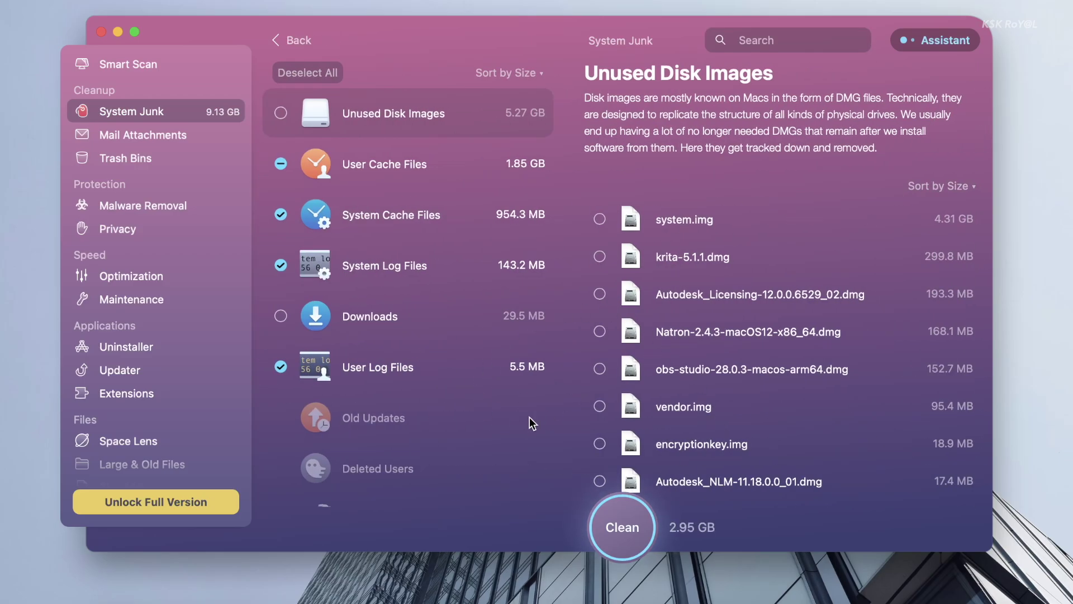
scroll(484, 339, "down", 3)
scroll(484, 339, "up", 3)
scroll(668, 325, "down", 3)
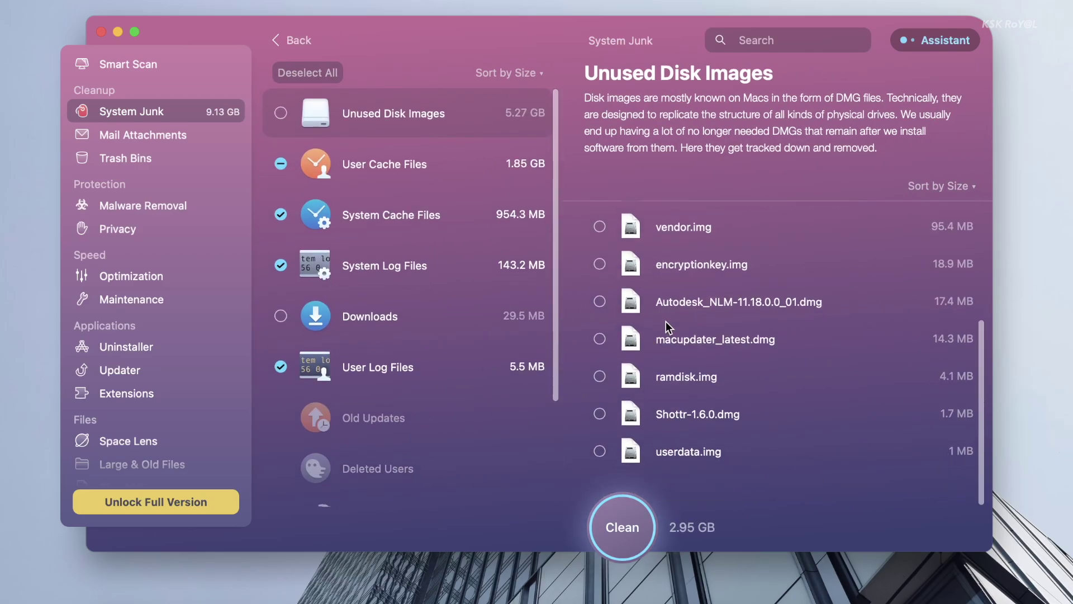
scroll(668, 325, "up", 3)
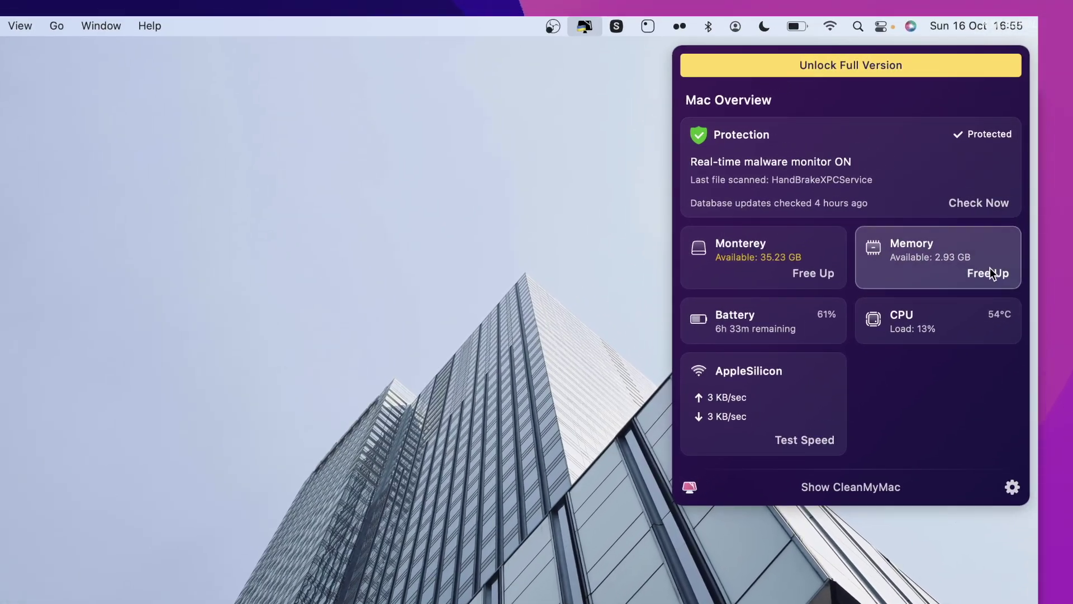
View Memory, CPU and Battery details, then run the network speed test
left_click(971, 255)
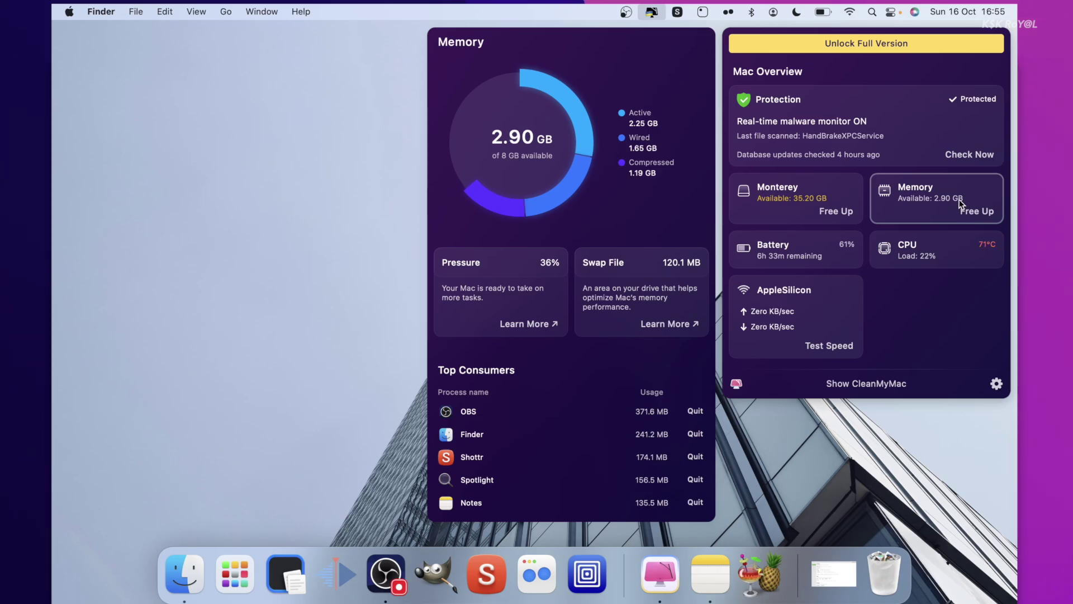
left_click(950, 249)
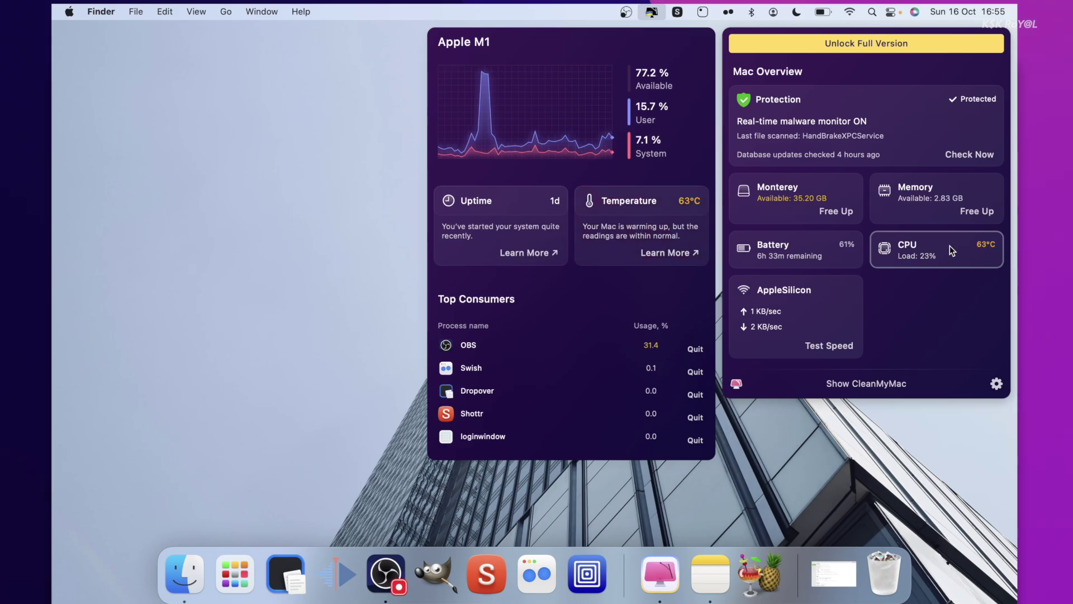
left_click(806, 244)
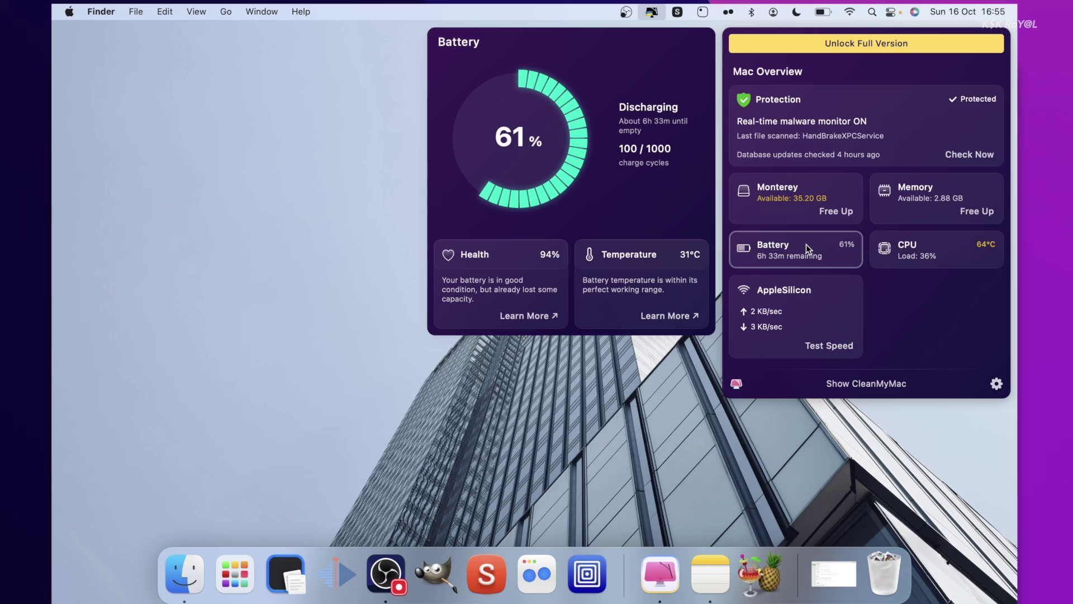
left_click(812, 308)
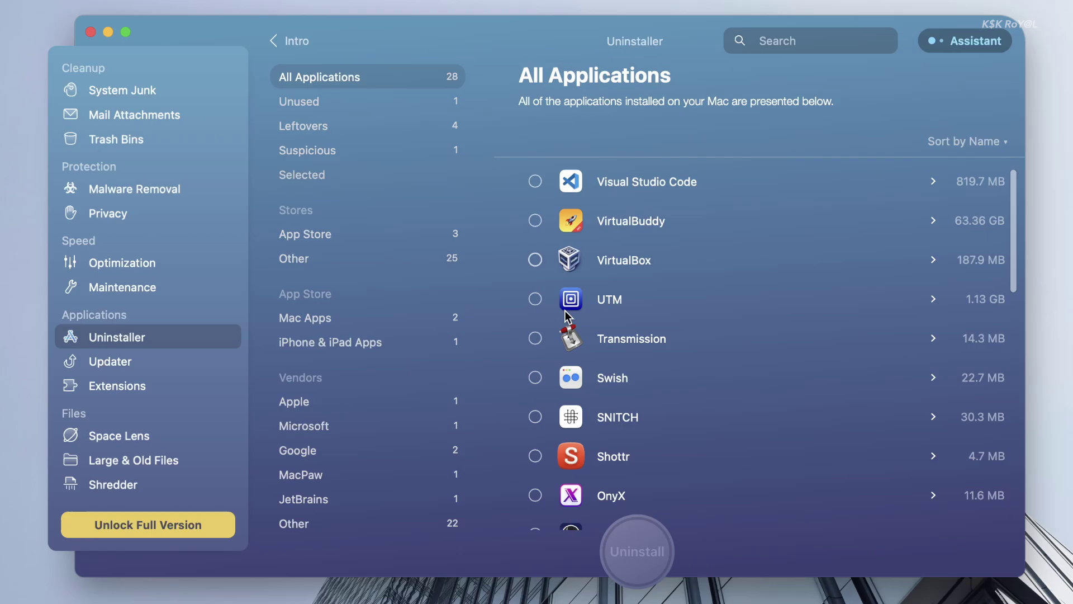
scroll(566, 314, "down", 2)
scroll(562, 321, "down", 3)
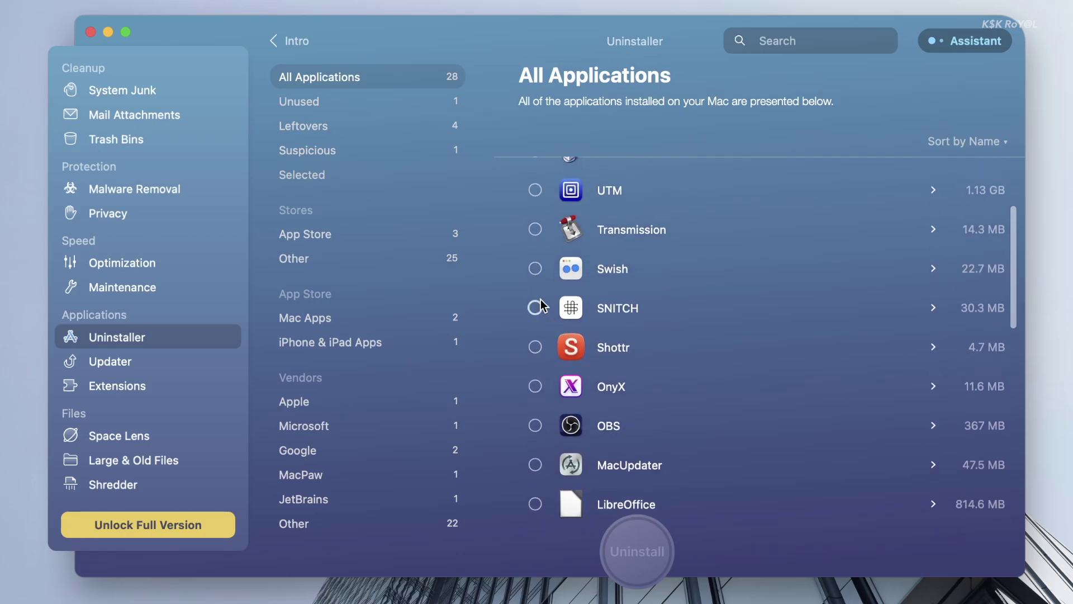
Mark SNITCH and OnyX for removal, then visit Space Lens, Large & Old Files and Shredder
left_click(535, 308)
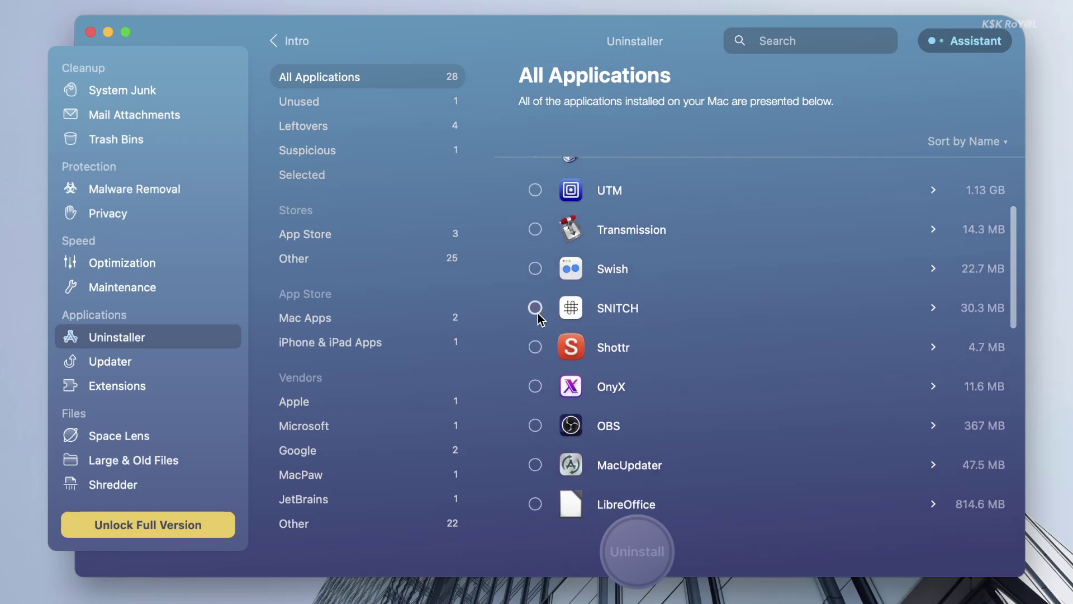
left_click(535, 387)
scroll(601, 407, "down", 2)
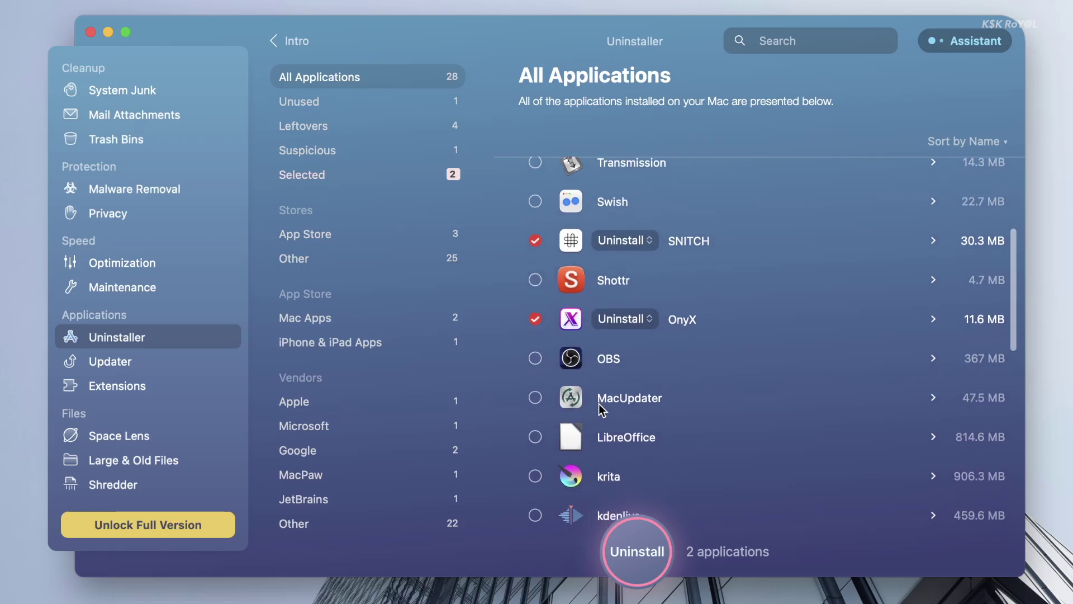
left_click(117, 435)
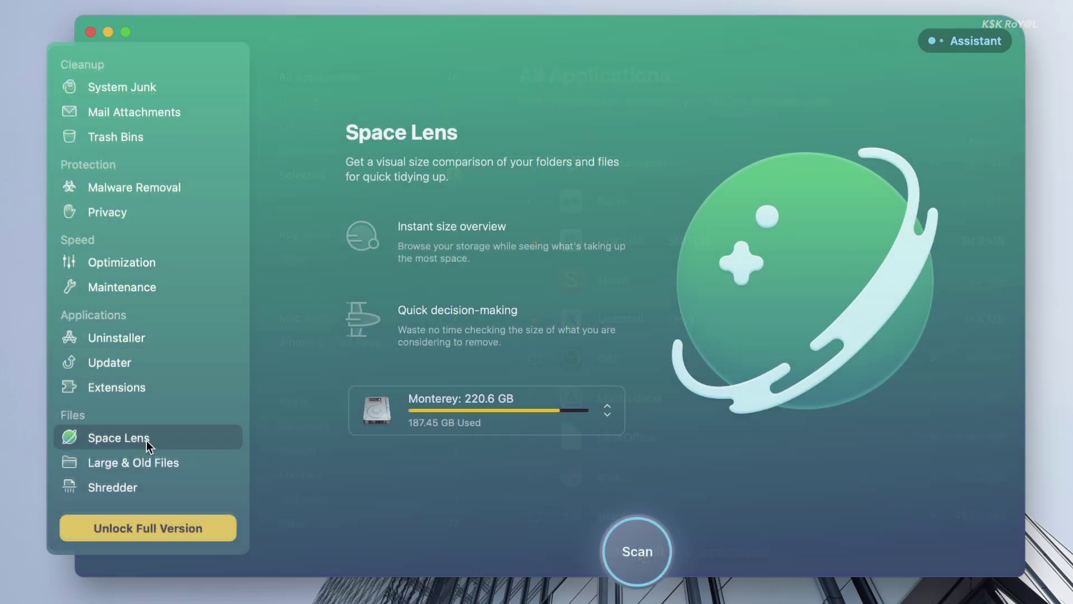
left_click(133, 462)
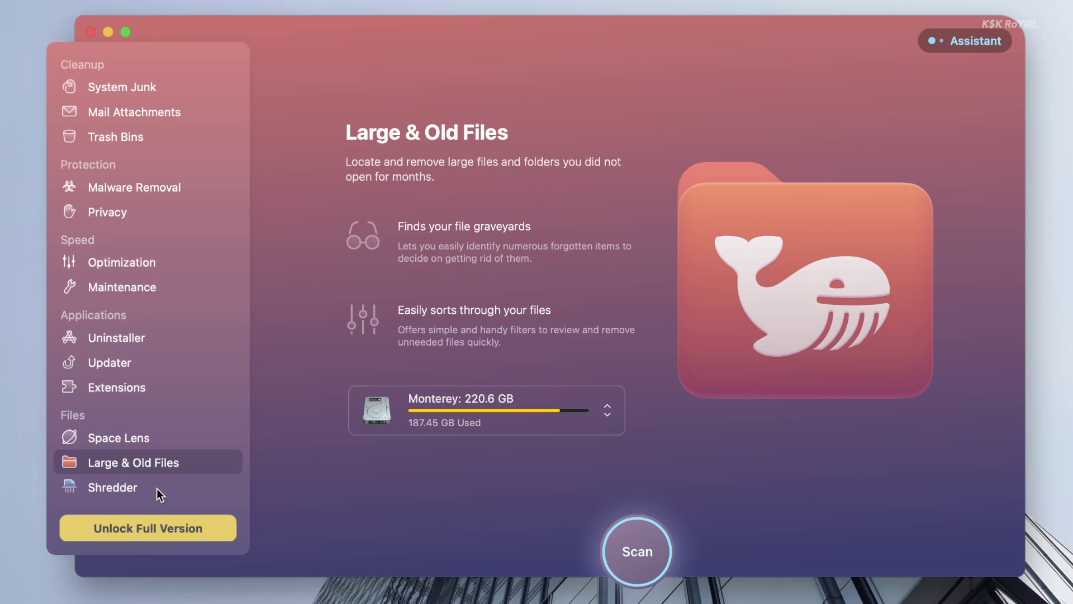
left_click(157, 488)
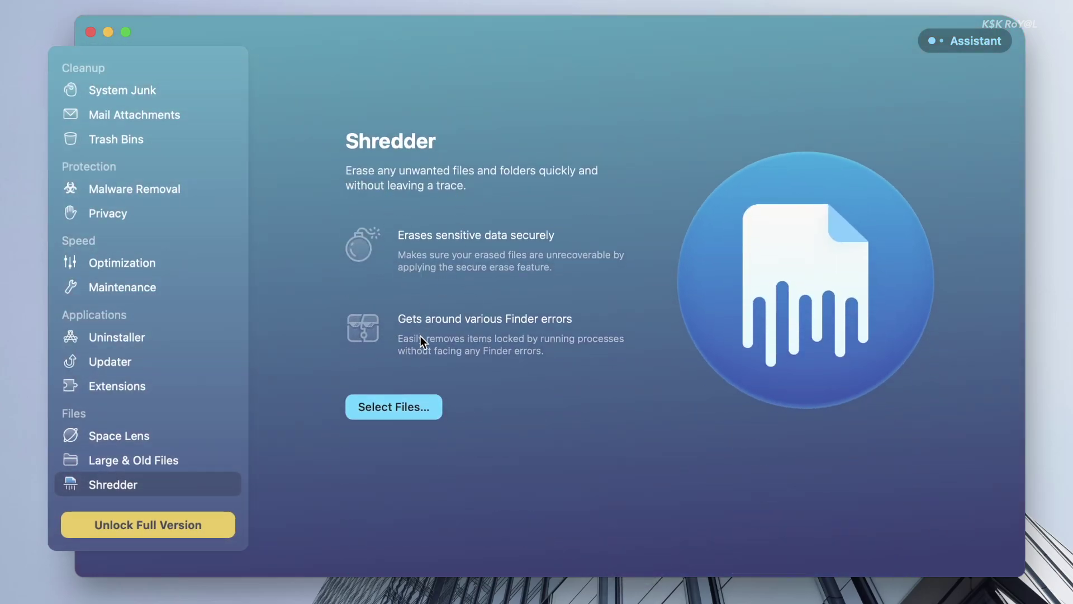
left_click(421, 411)
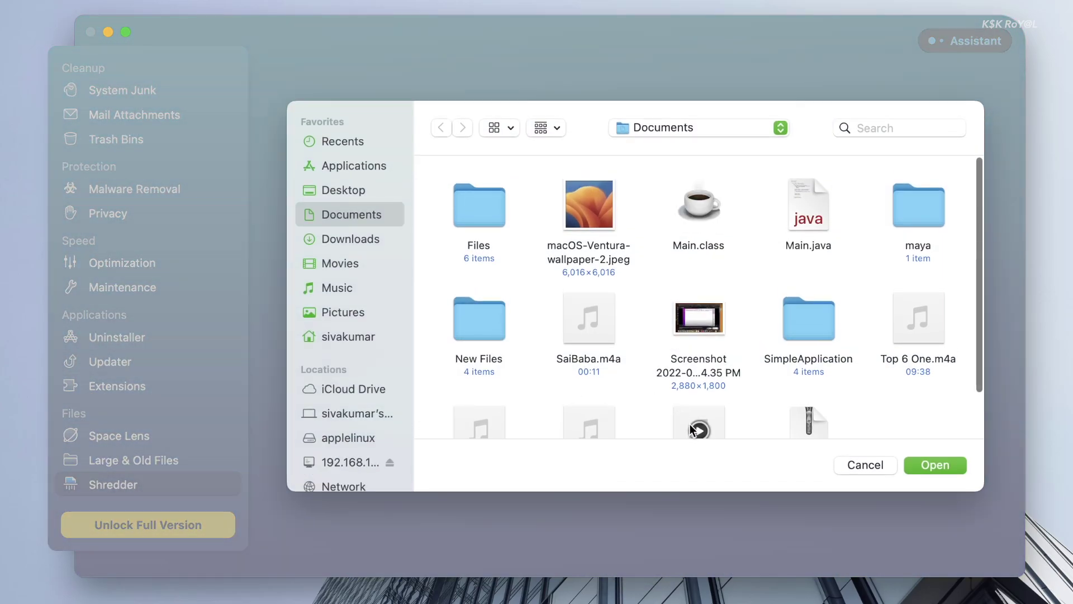
Add Main.java from Documents to the Shredder and securely erase it
left_click(943, 467)
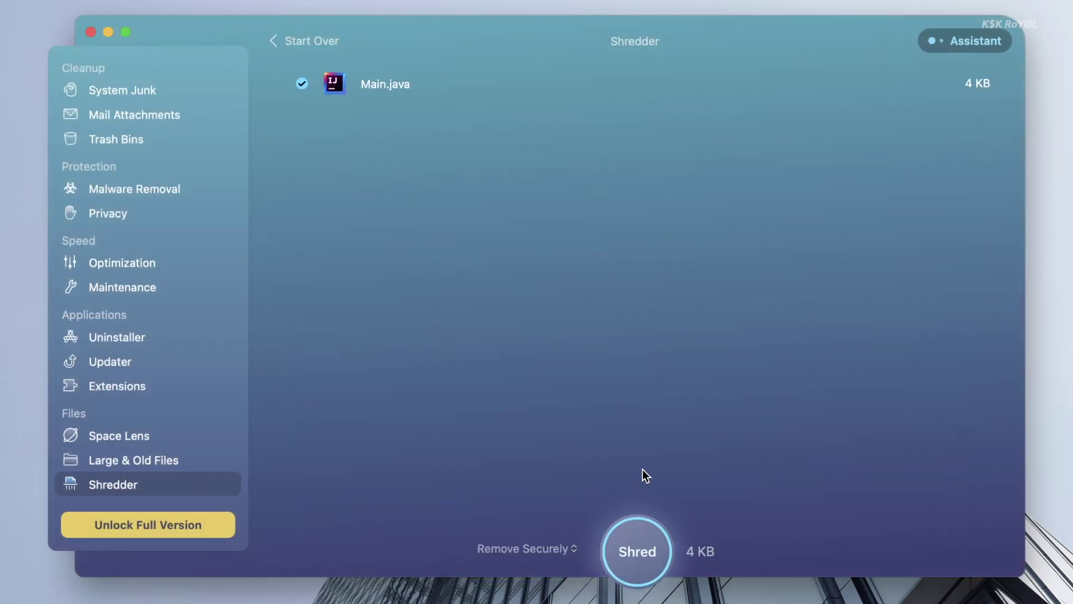
left_click(661, 527)
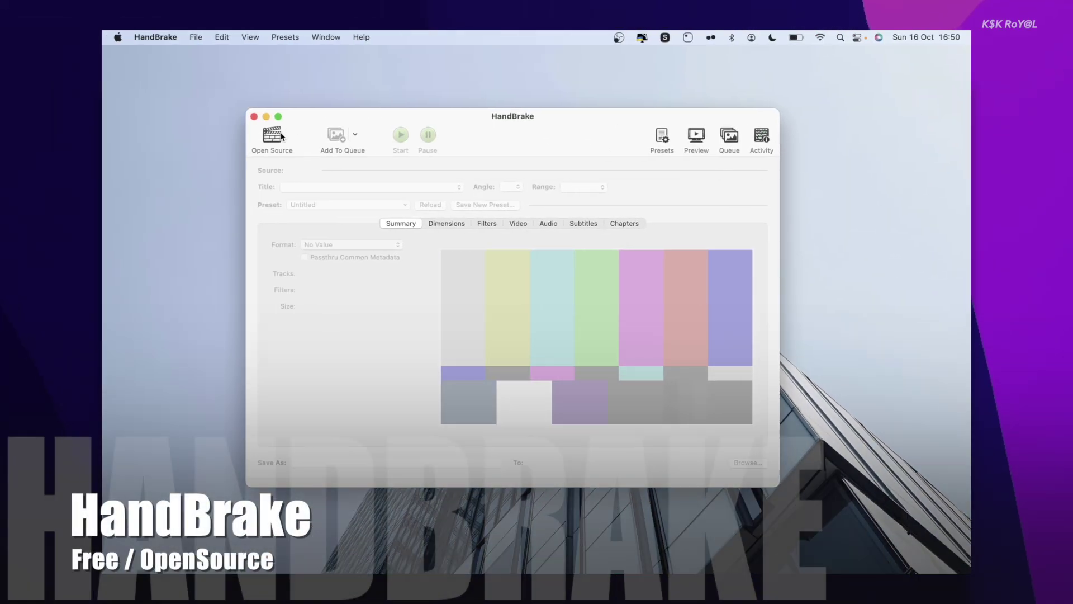
Browse HandBrake's preset list, expanding the Web group, then dismiss it
left_click(663, 138)
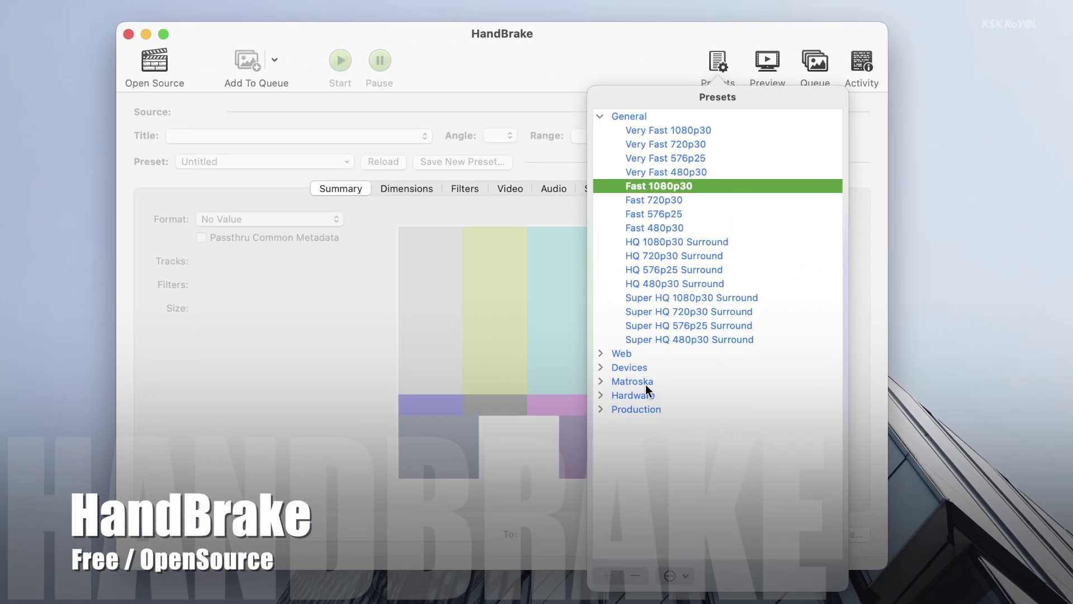
left_click(621, 353)
left_click(672, 32)
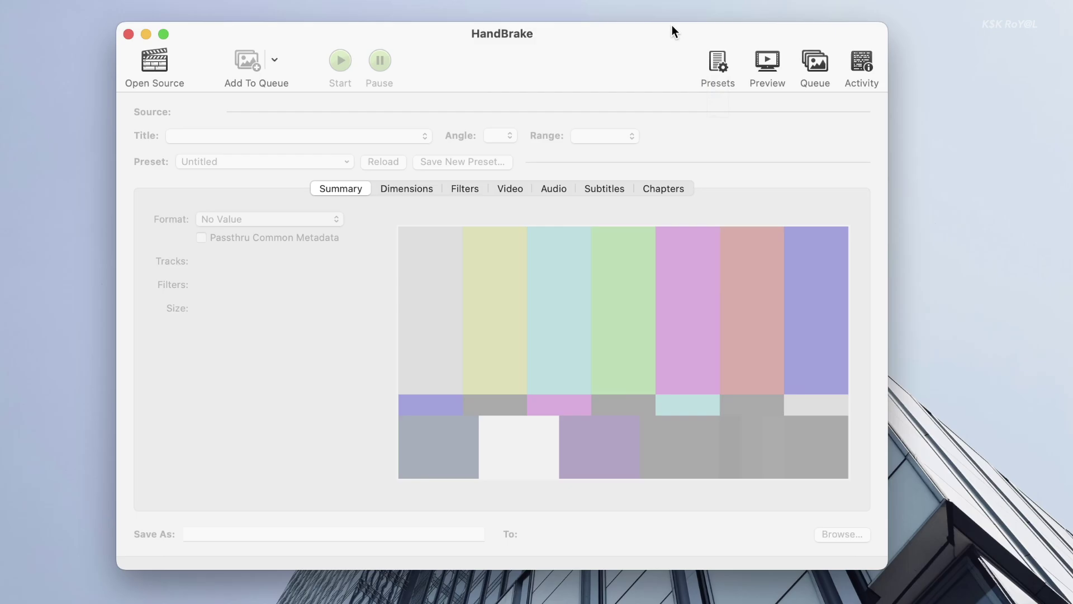
Load the EdexUI .mov video from the Music folder as the source
left_click(164, 65)
left_click(242, 284)
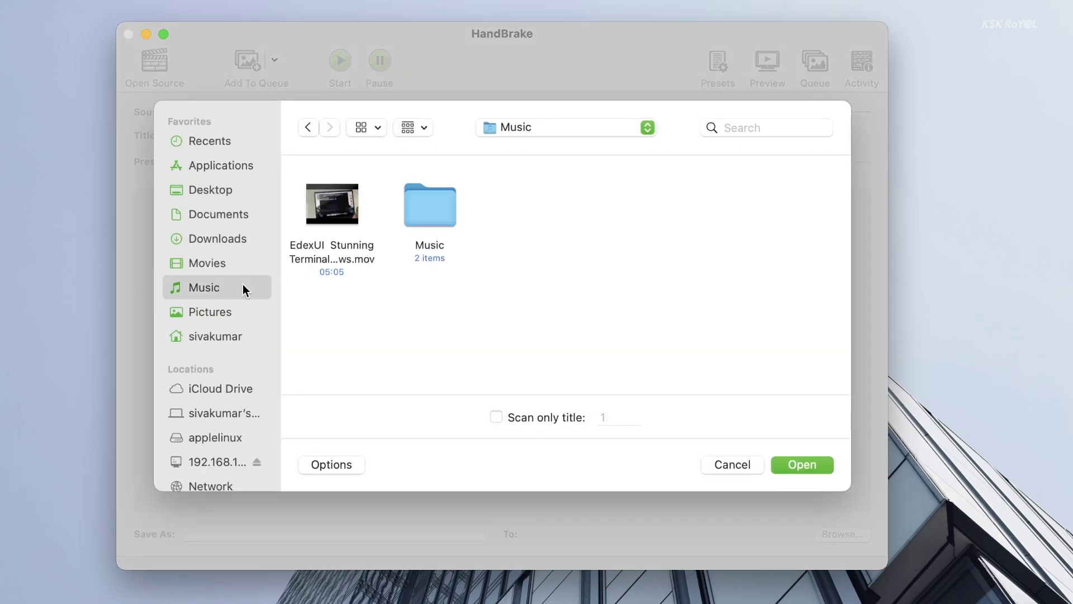
left_click(347, 211)
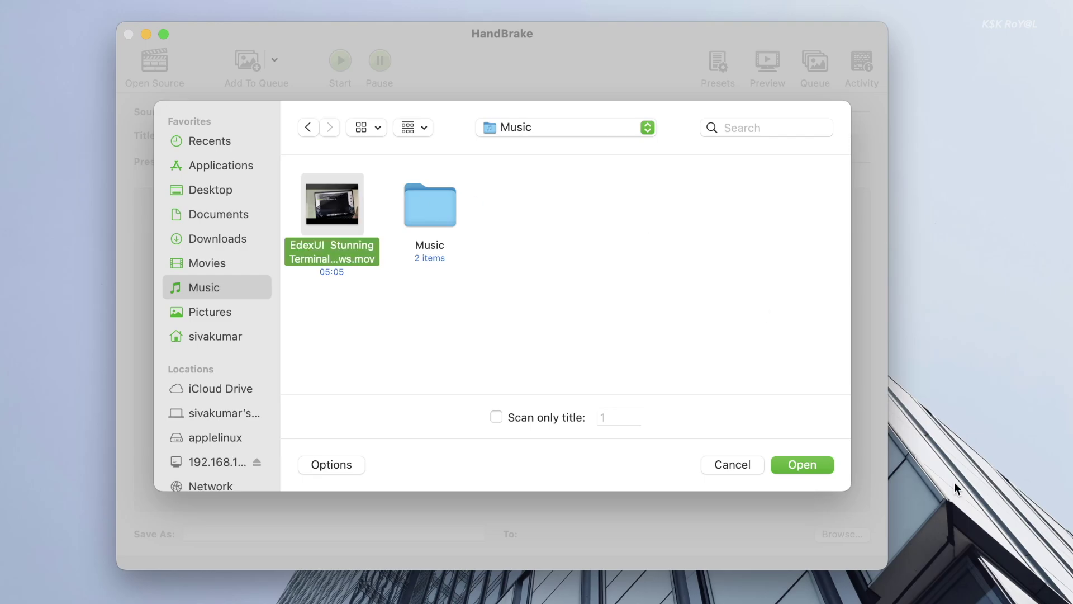
left_click(820, 465)
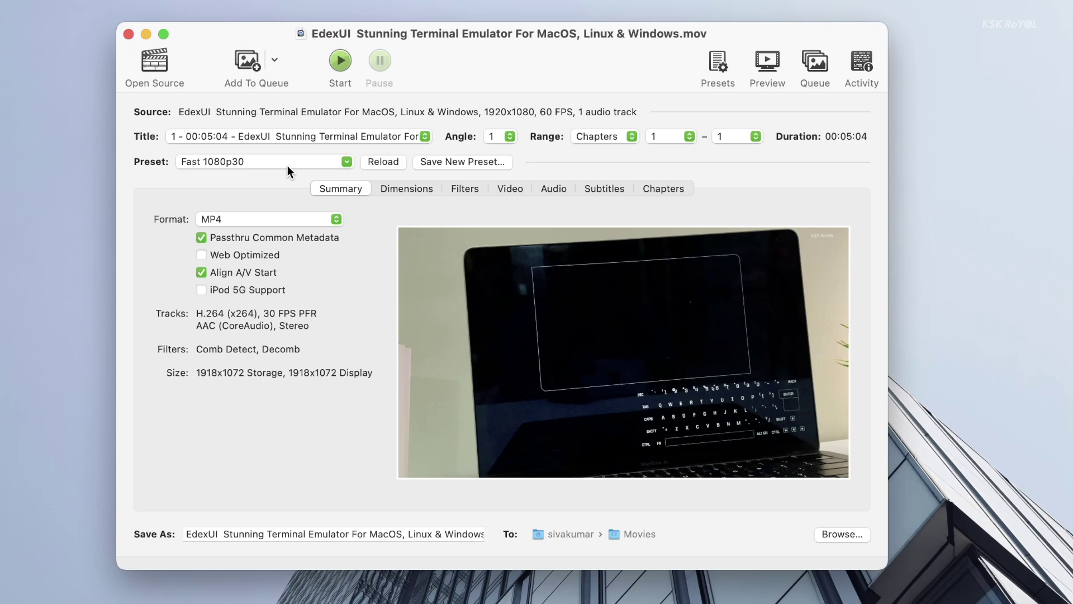
Encode the EdexUI clip to MP4 with the Playstation 720p30 preset, then step the preview
left_click(297, 218)
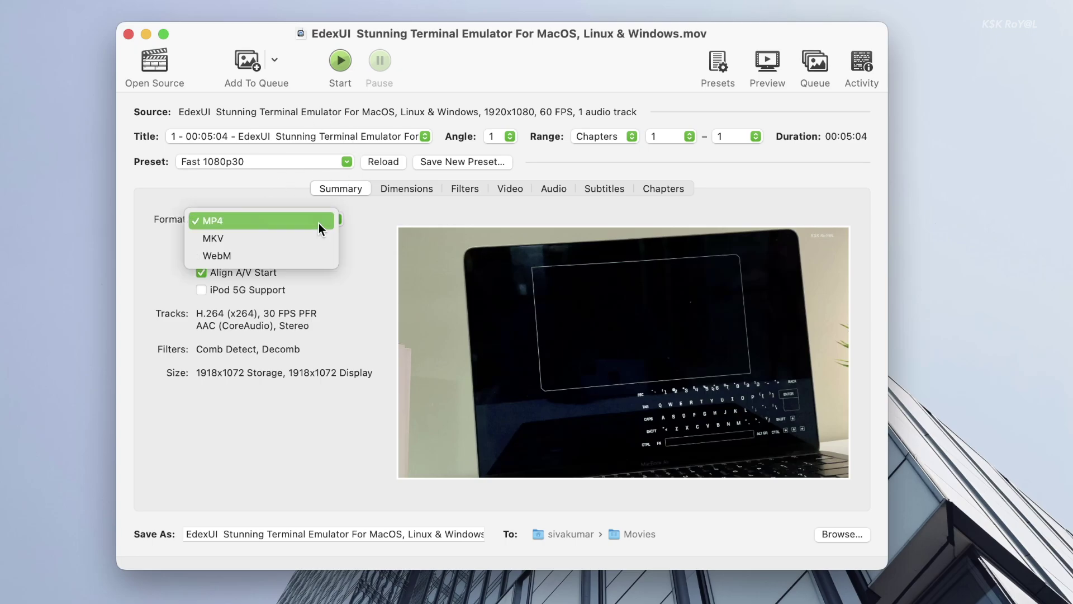
left_click(314, 217)
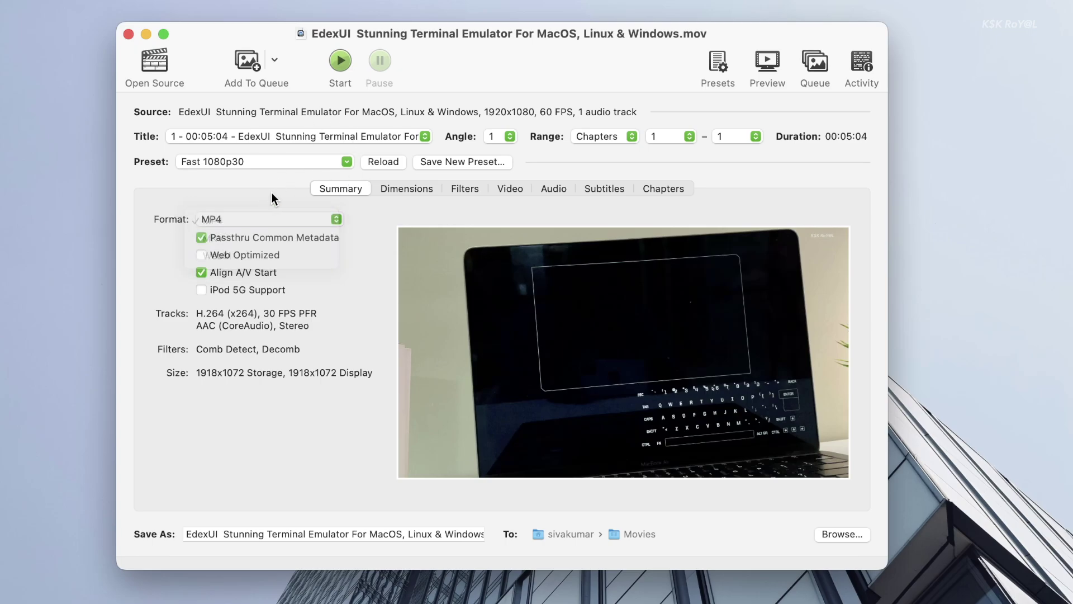
left_click(342, 159)
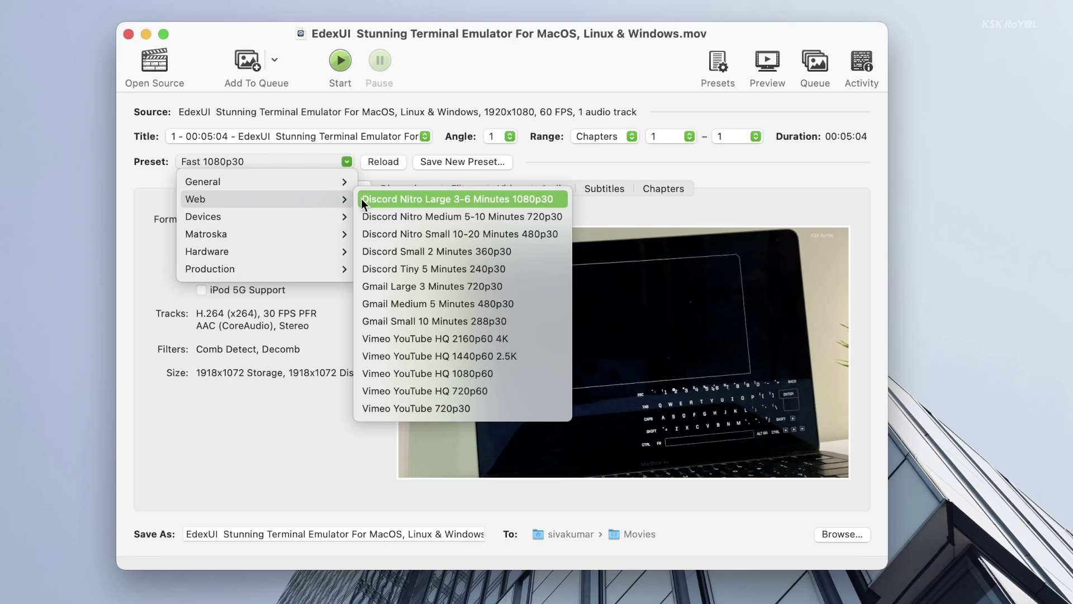
mouse_move(203, 216)
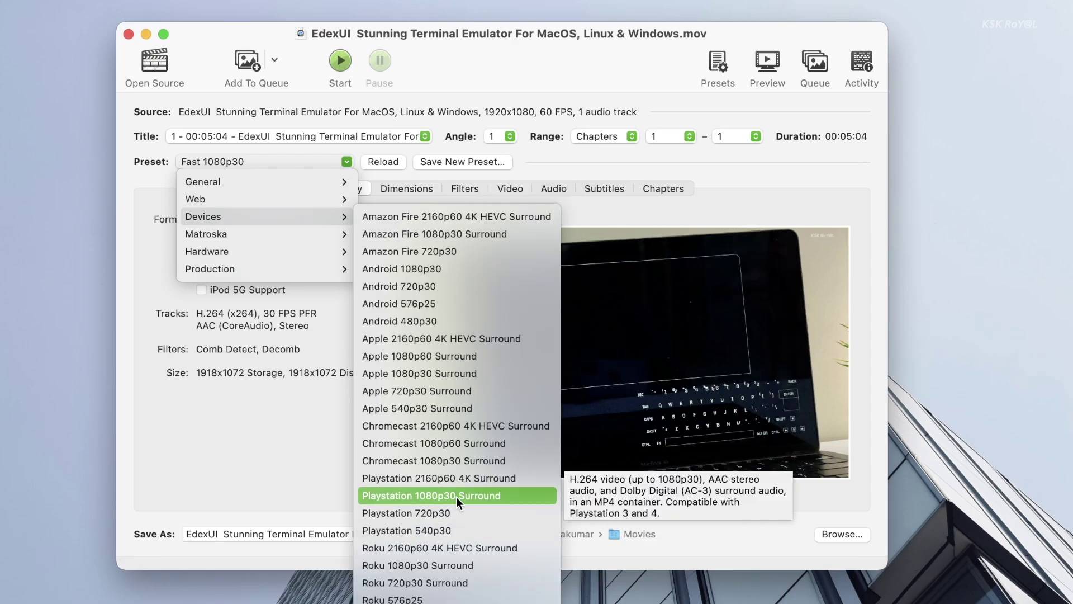
left_click(457, 512)
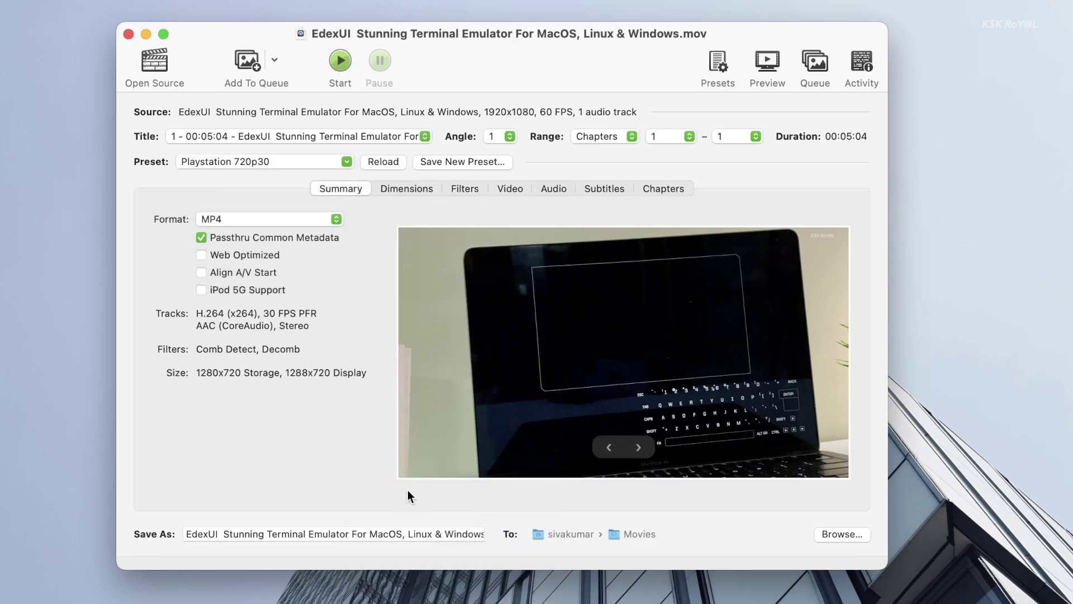
left_click(339, 59)
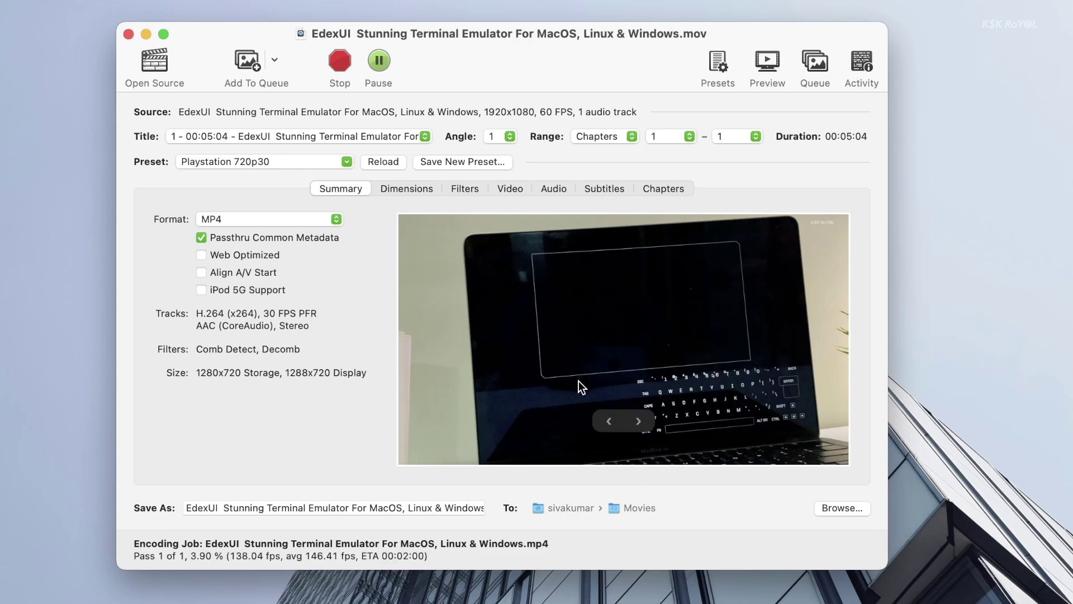
left_click(638, 422)
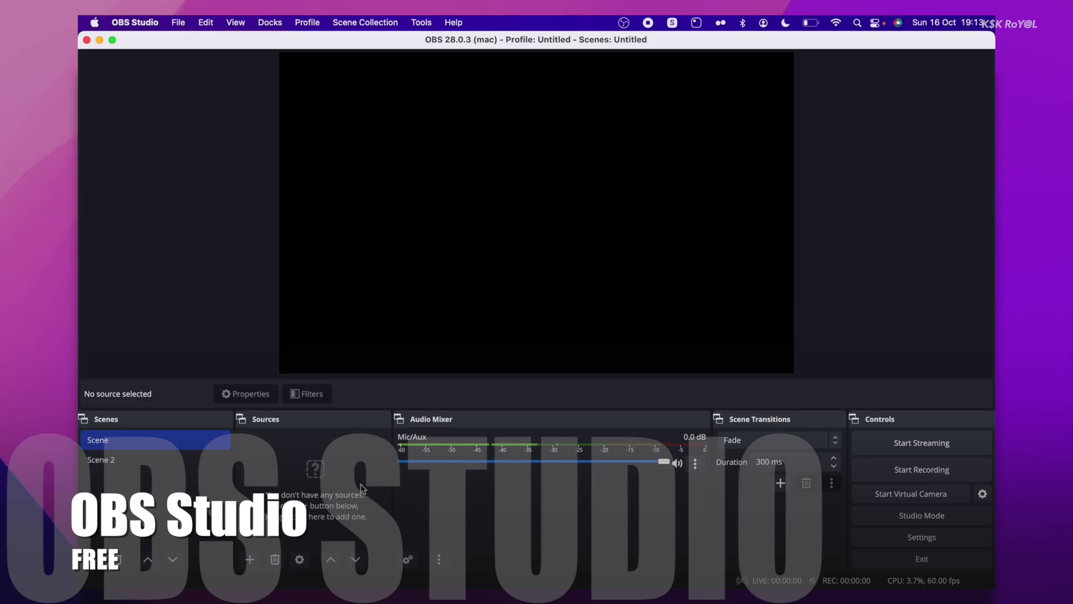
Add a Display Capture source named MacDesktop that captures the Built-in Retina Display
left_click(249, 559)
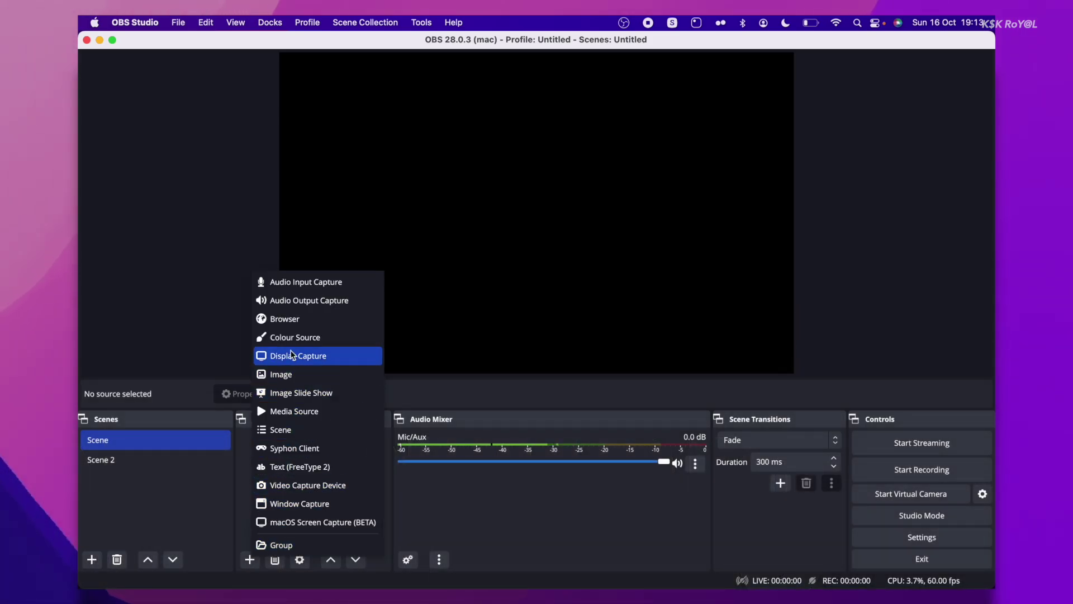
left_click(297, 356)
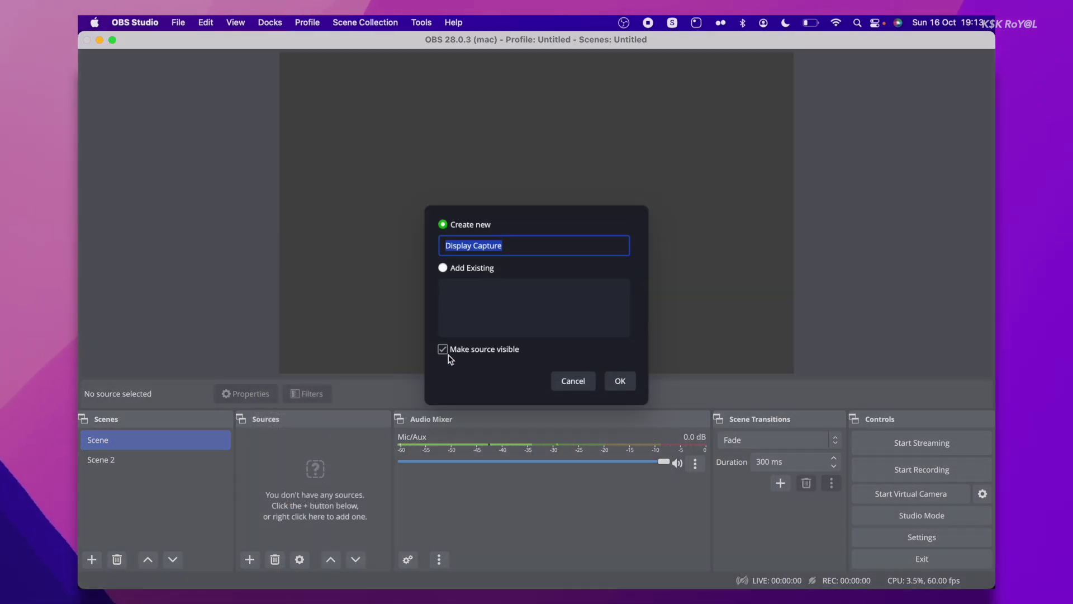
type("MacDes")
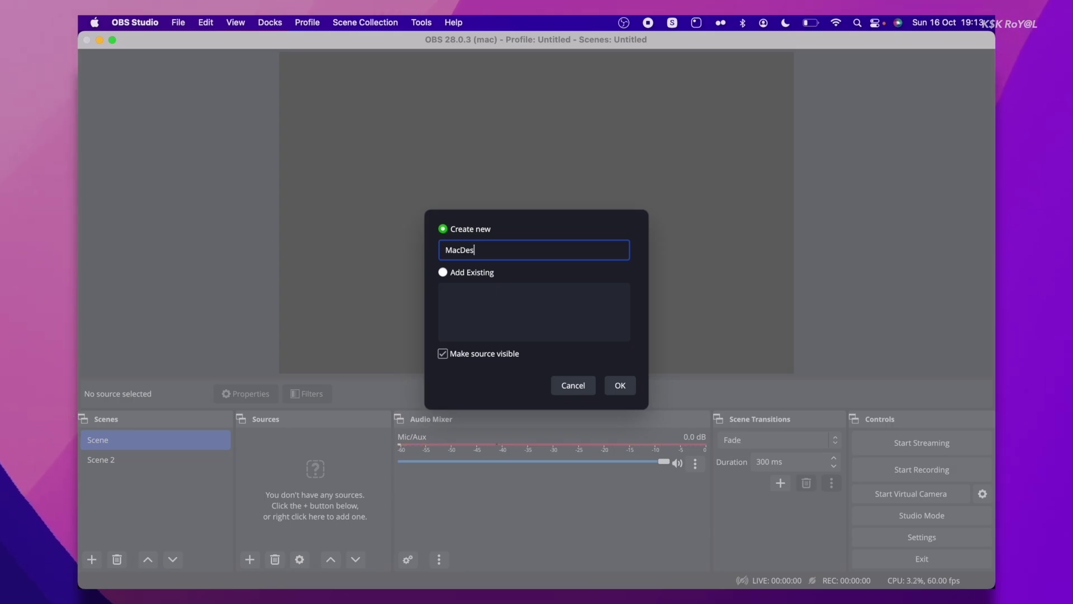
type("ktop")
key("Return")
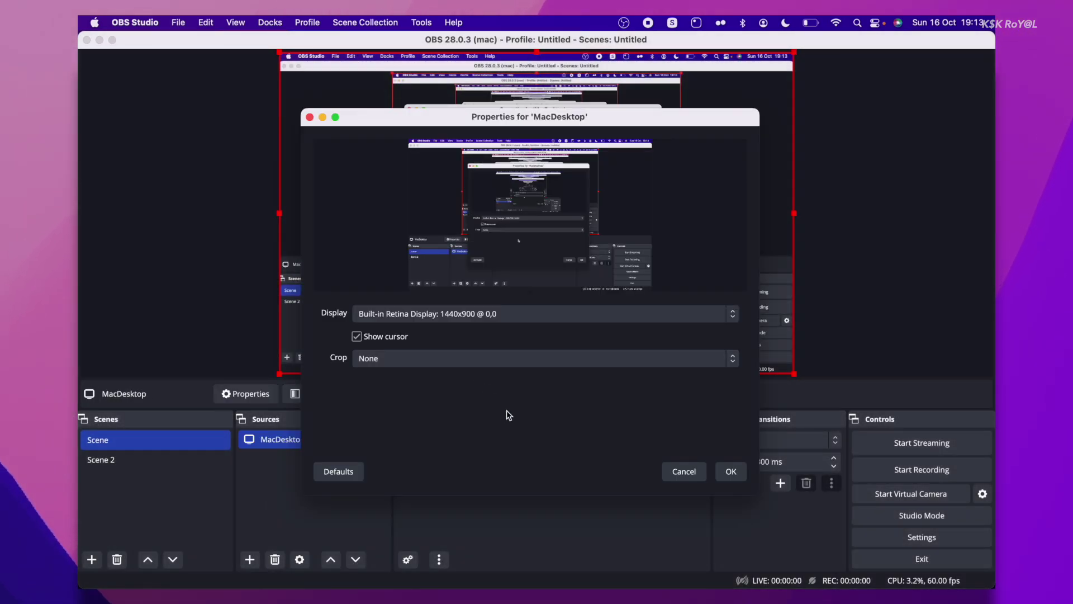
left_click(529, 314)
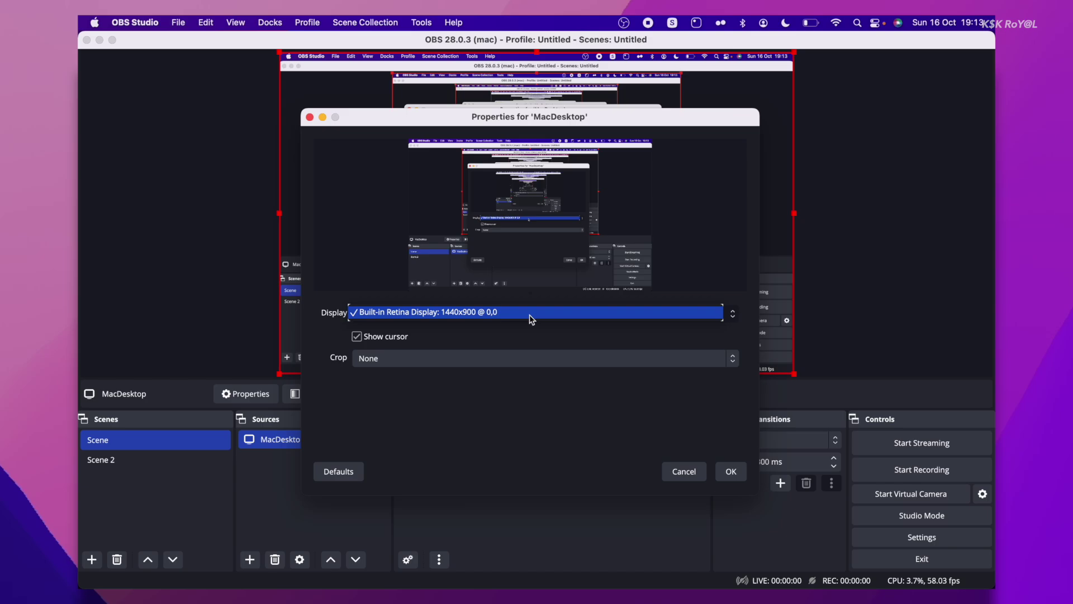
left_click(528, 314)
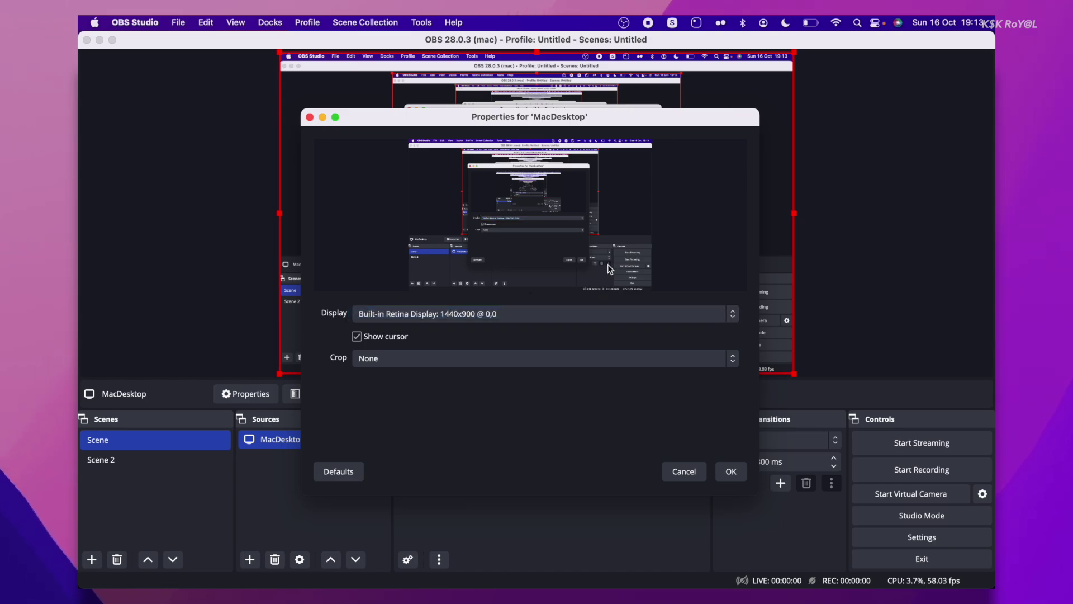
left_click(730, 469)
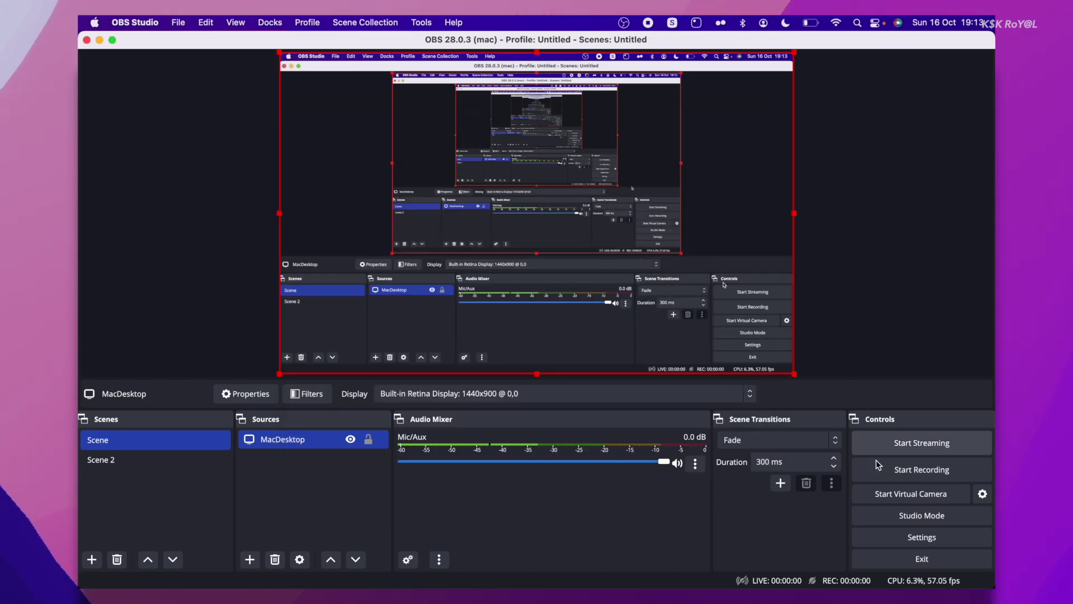
Review the Stream and Output settings, keeping Simple output mode and the hardware H.264 encoder
left_click(908, 542)
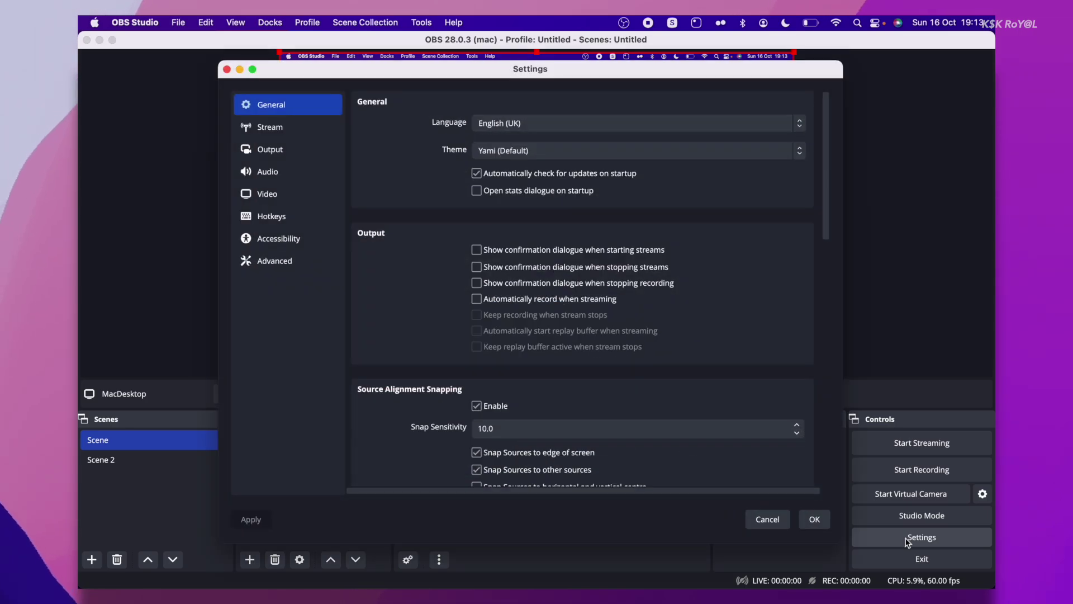
left_click(324, 139)
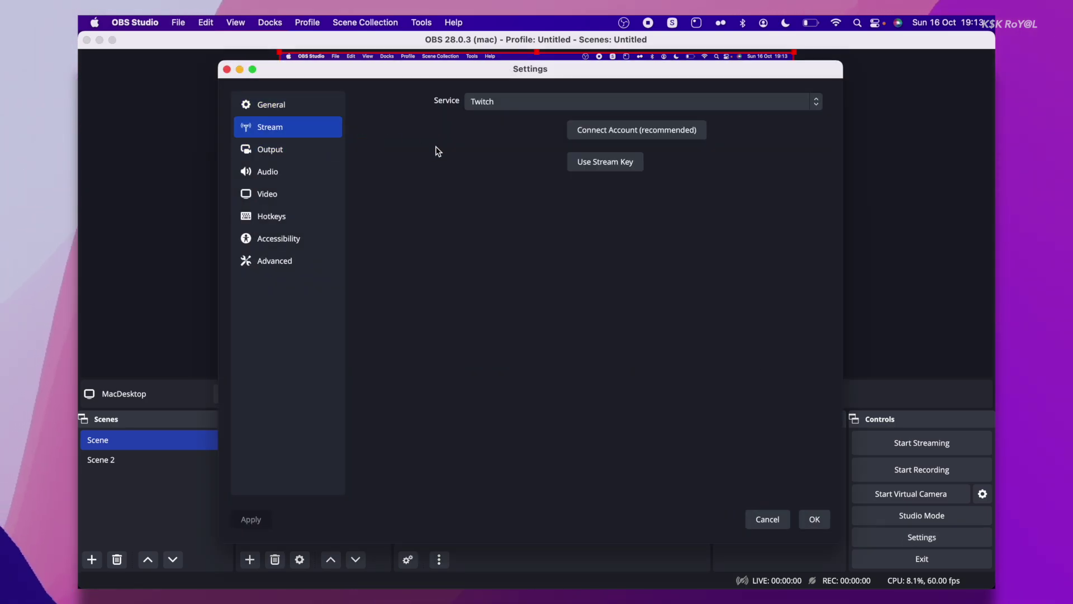
left_click(309, 153)
left_click(525, 104)
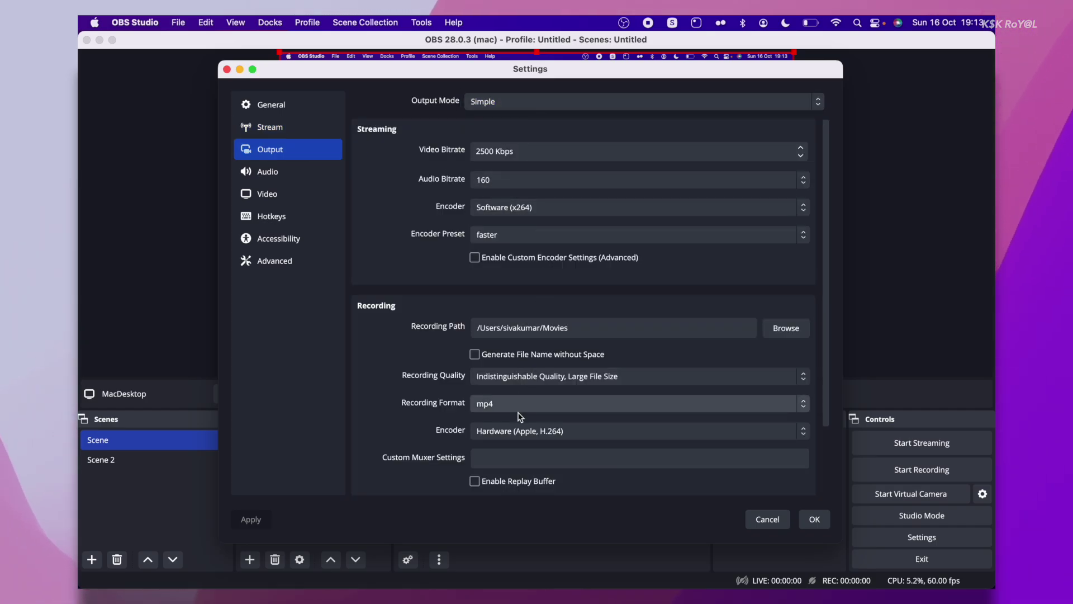
left_click(537, 431)
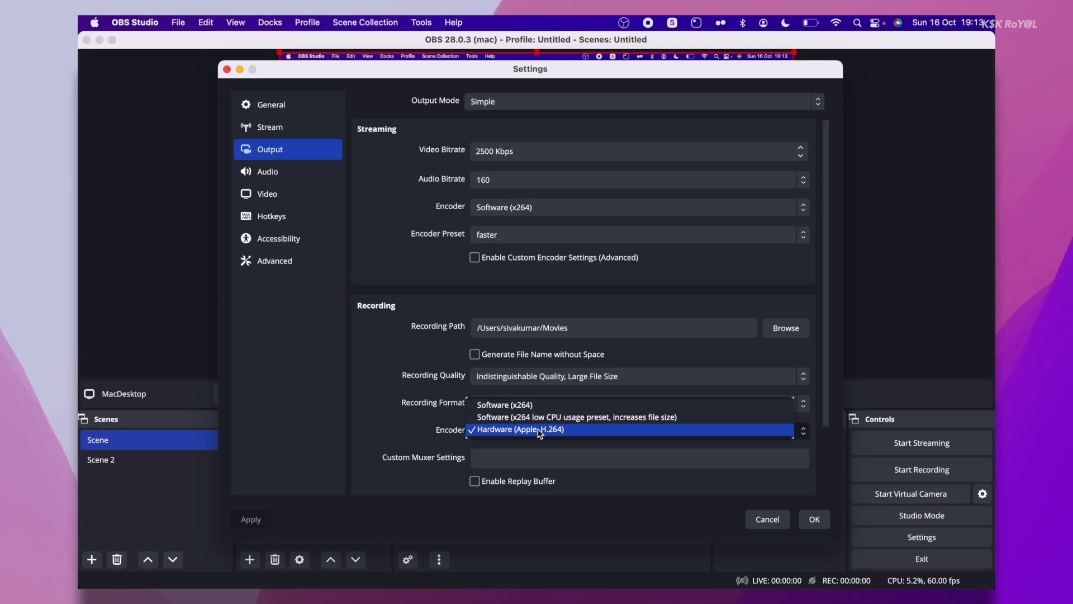
left_click(537, 431)
Set Common FPS Values to 30 on the Video page, apply, and view Advanced settings
left_click(285, 194)
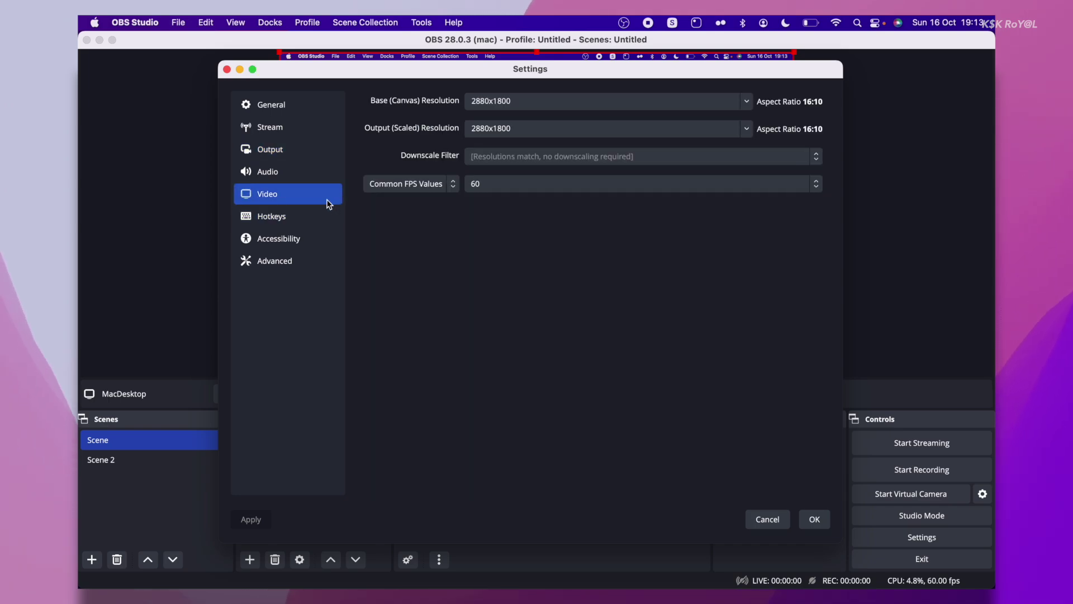
left_click(499, 183)
left_click(500, 134)
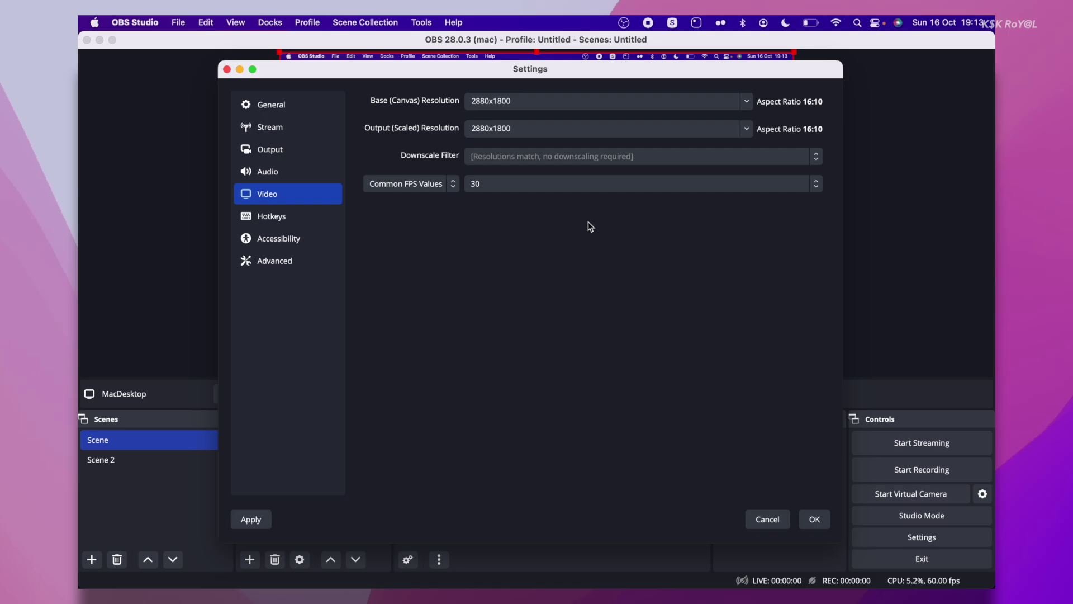
left_click(251, 521)
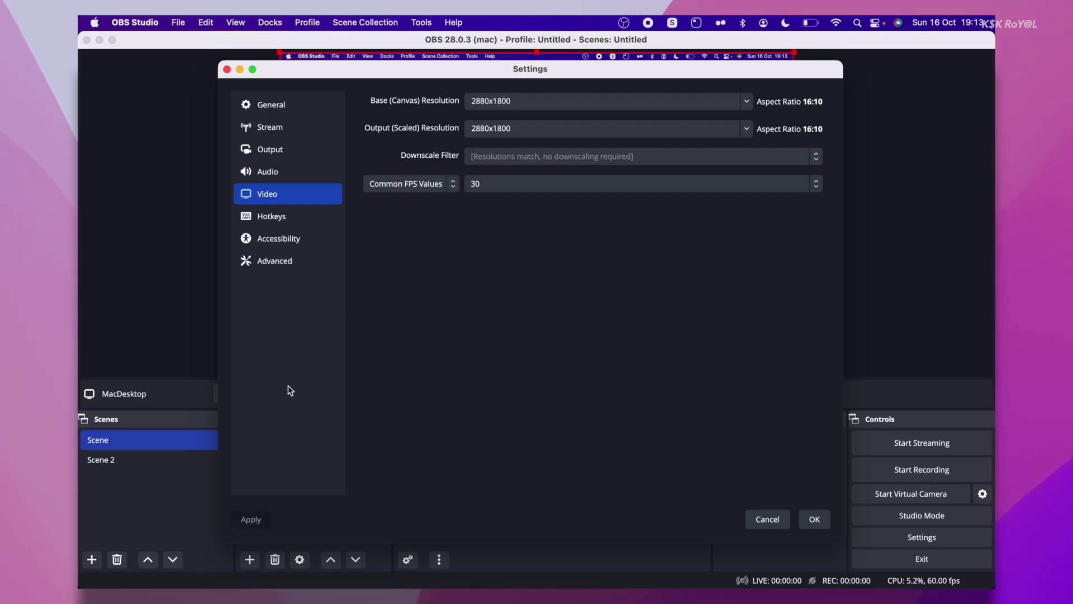
left_click(275, 261)
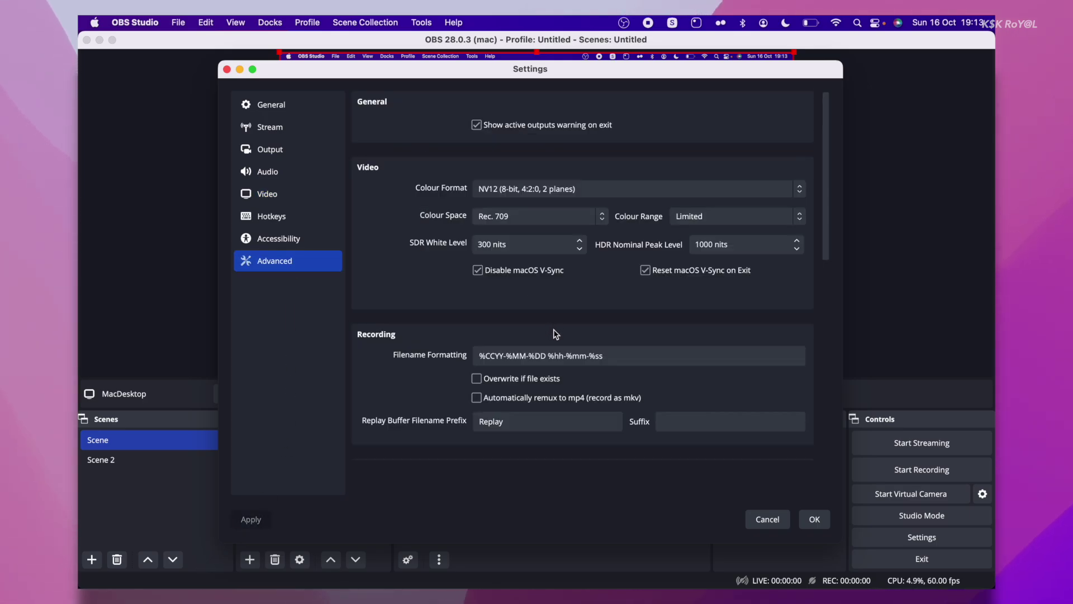
scroll(553, 333, "down", 2)
scroll(554, 333, "down", 3)
scroll(553, 333, "down", 2)
scroll(554, 332, "up", 6)
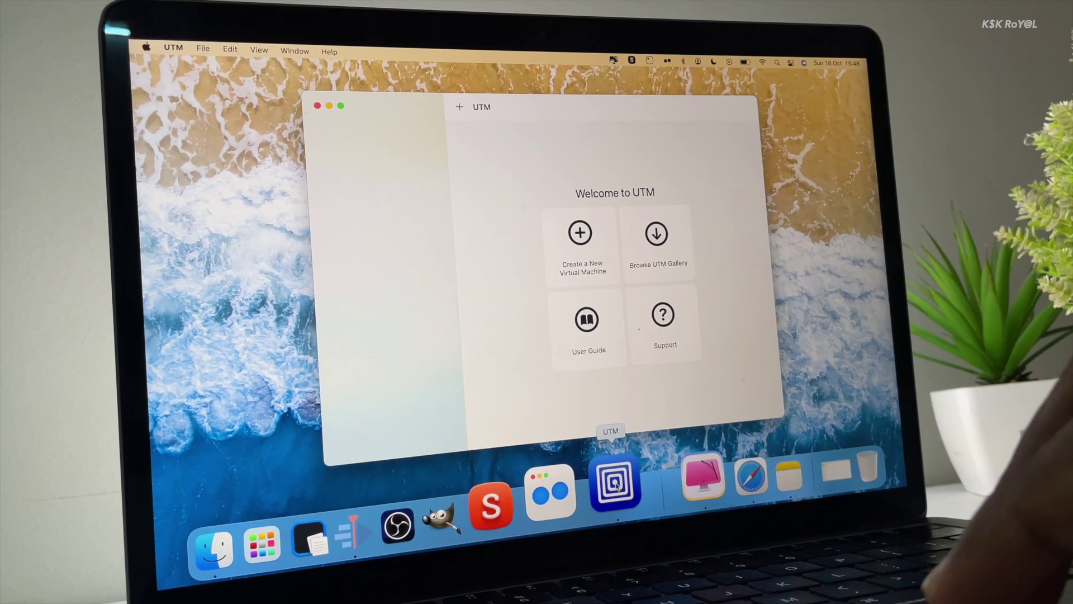
Hide and reshow the UTM welcome window using its Dock icon
left_click(614, 485)
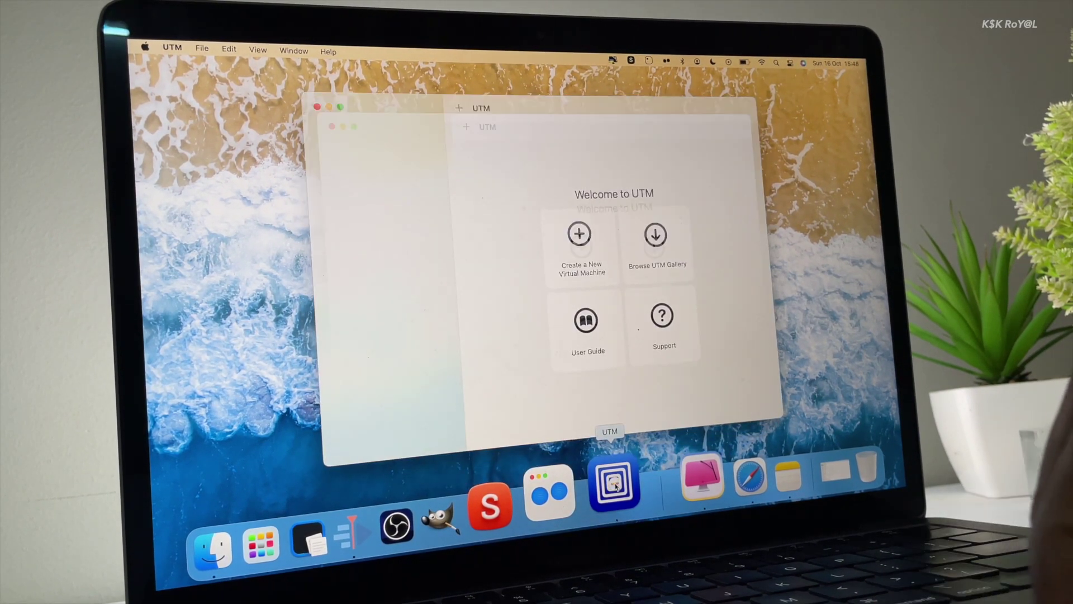
left_click(615, 484)
left_click(614, 485)
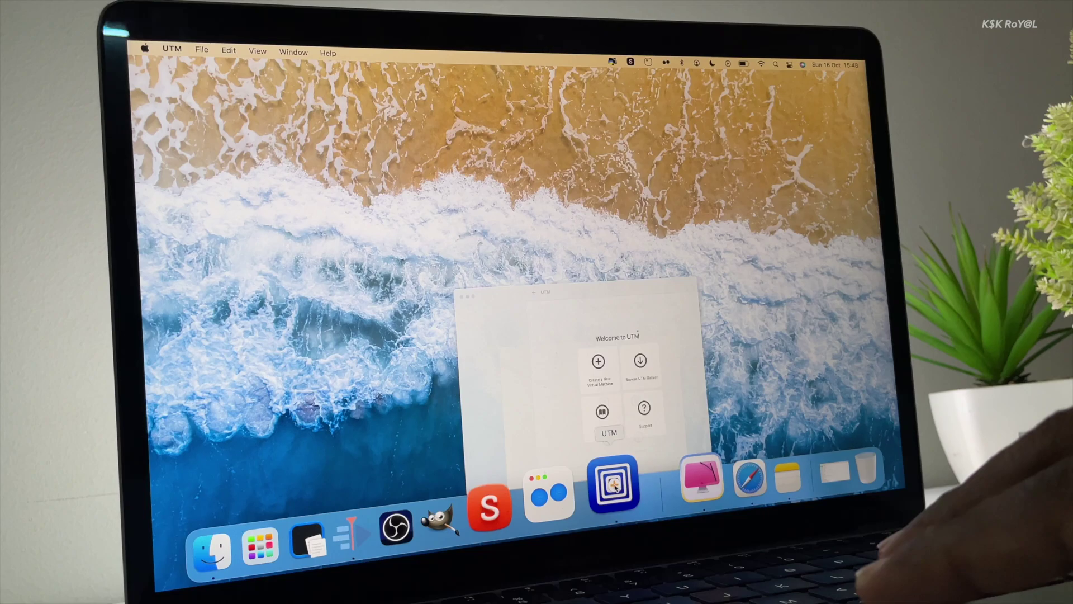